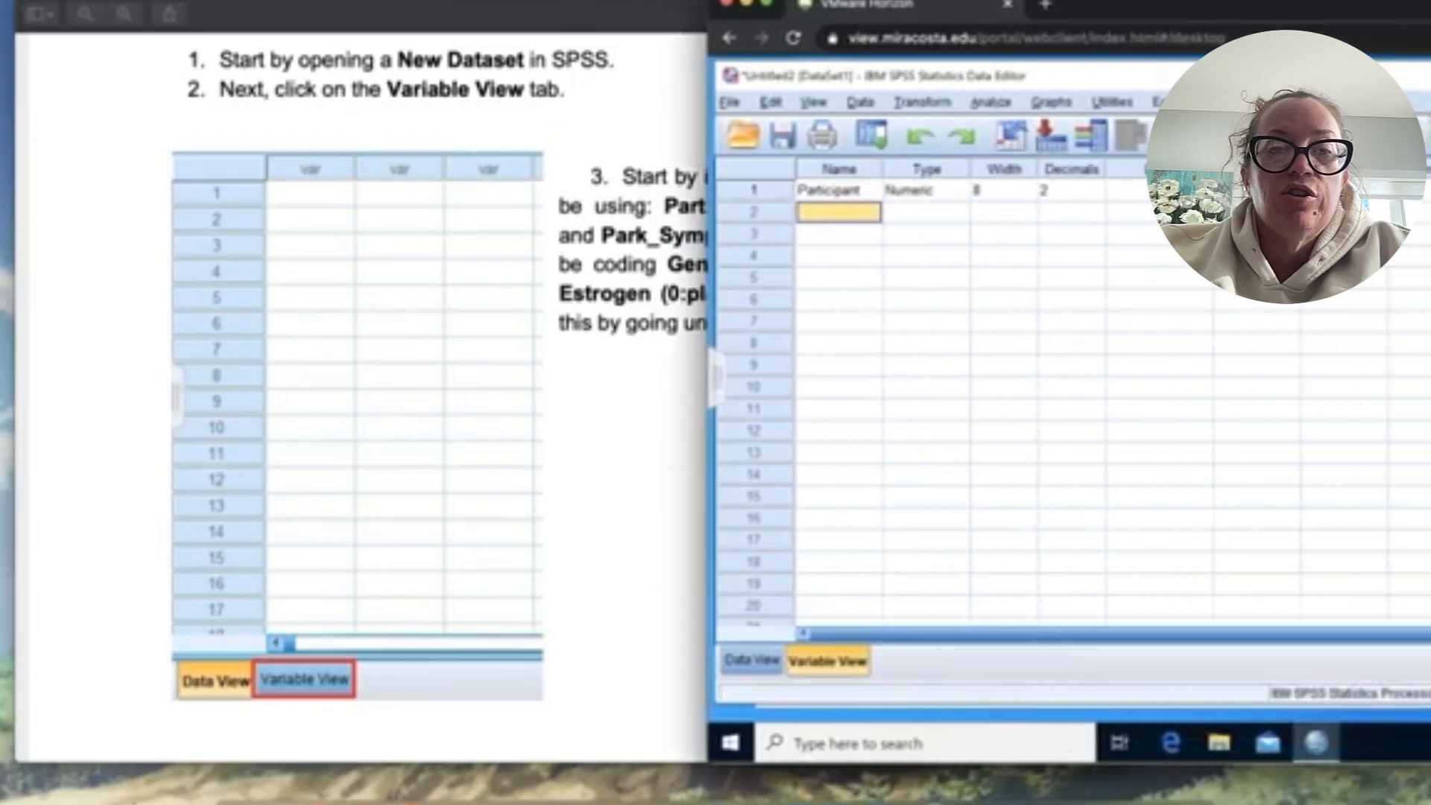
- Add the variables Gender, Estrogen and Park_Symptoms below Participant in the variable list
type("Gender")
key("Return")
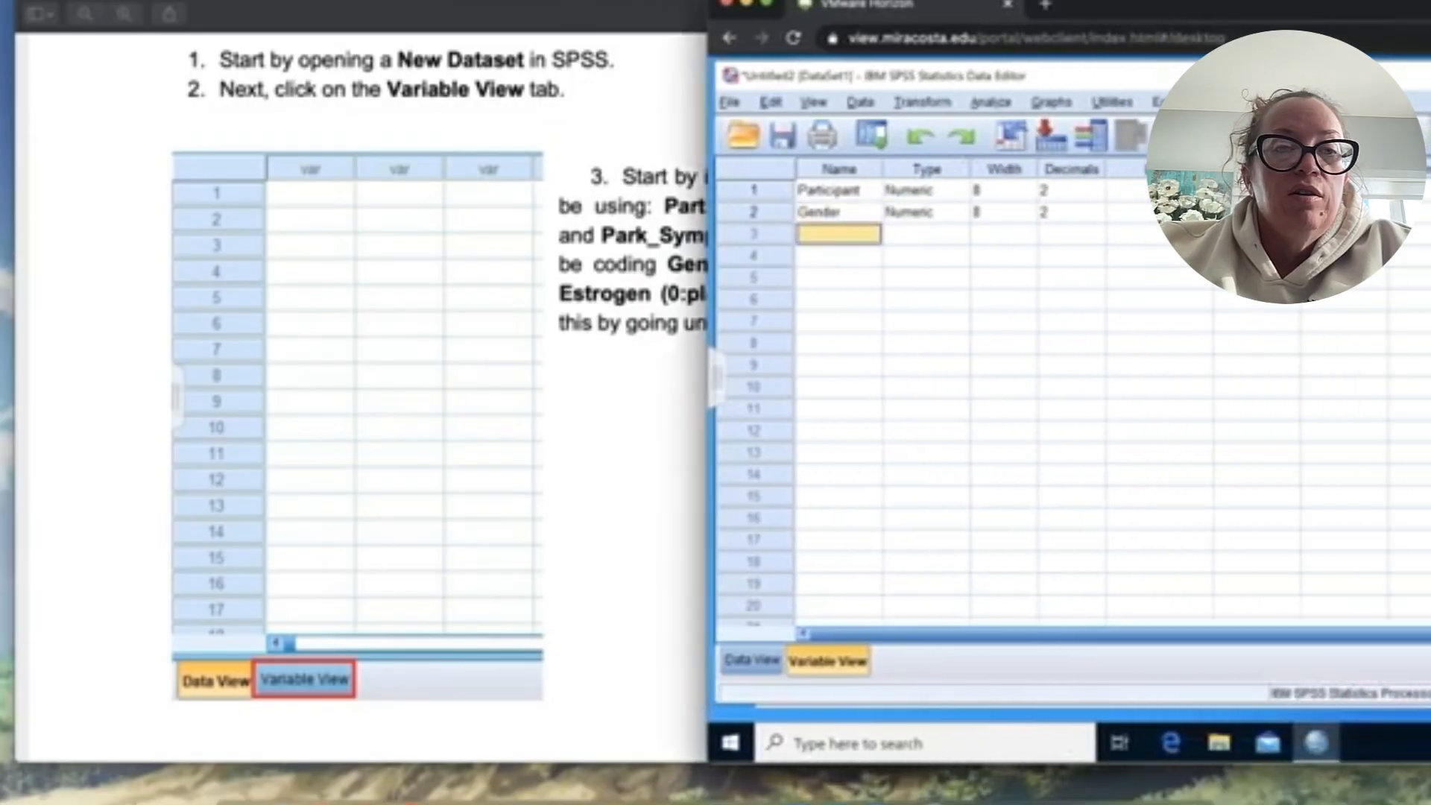
type("E")
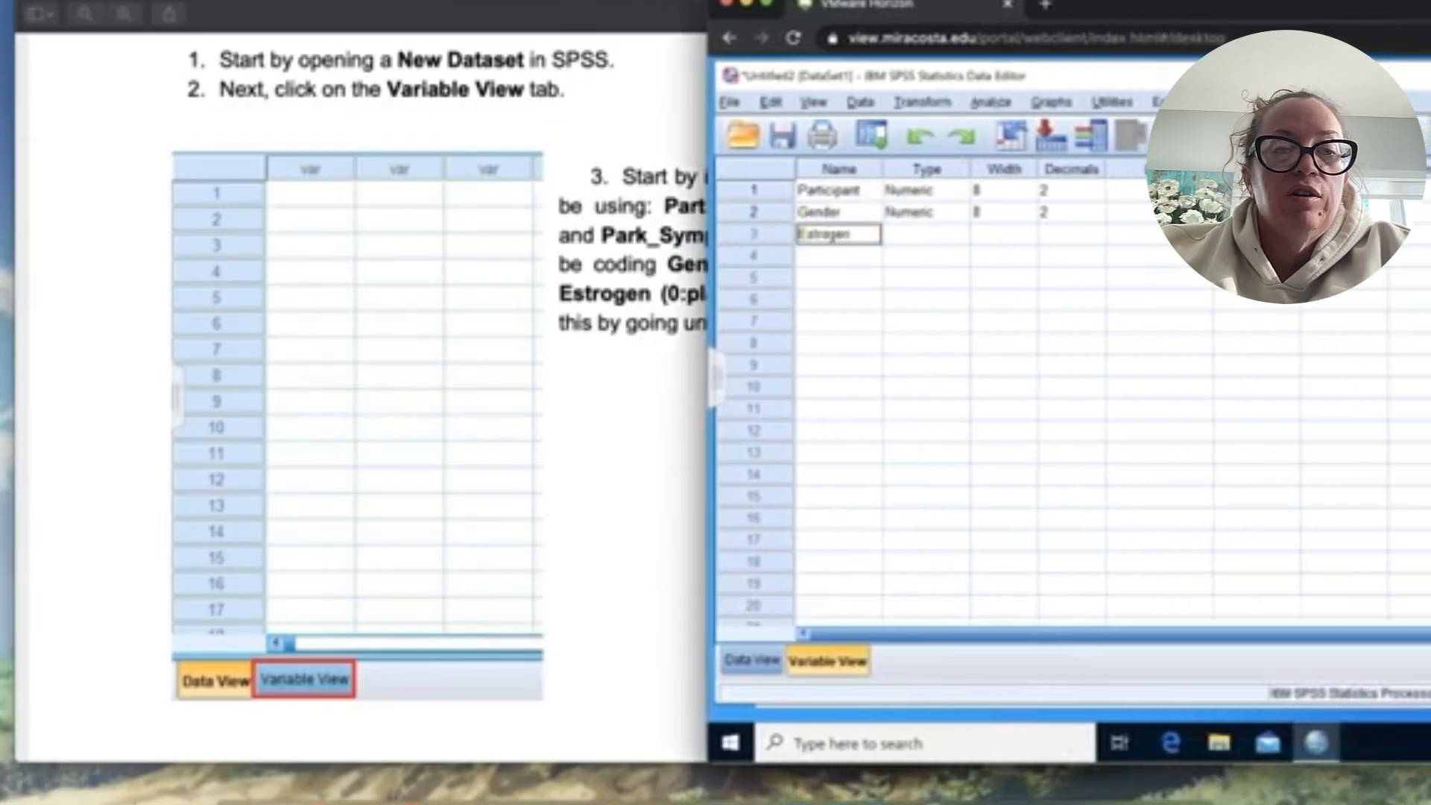
type("strogen")
key("Return")
type("Park_S")
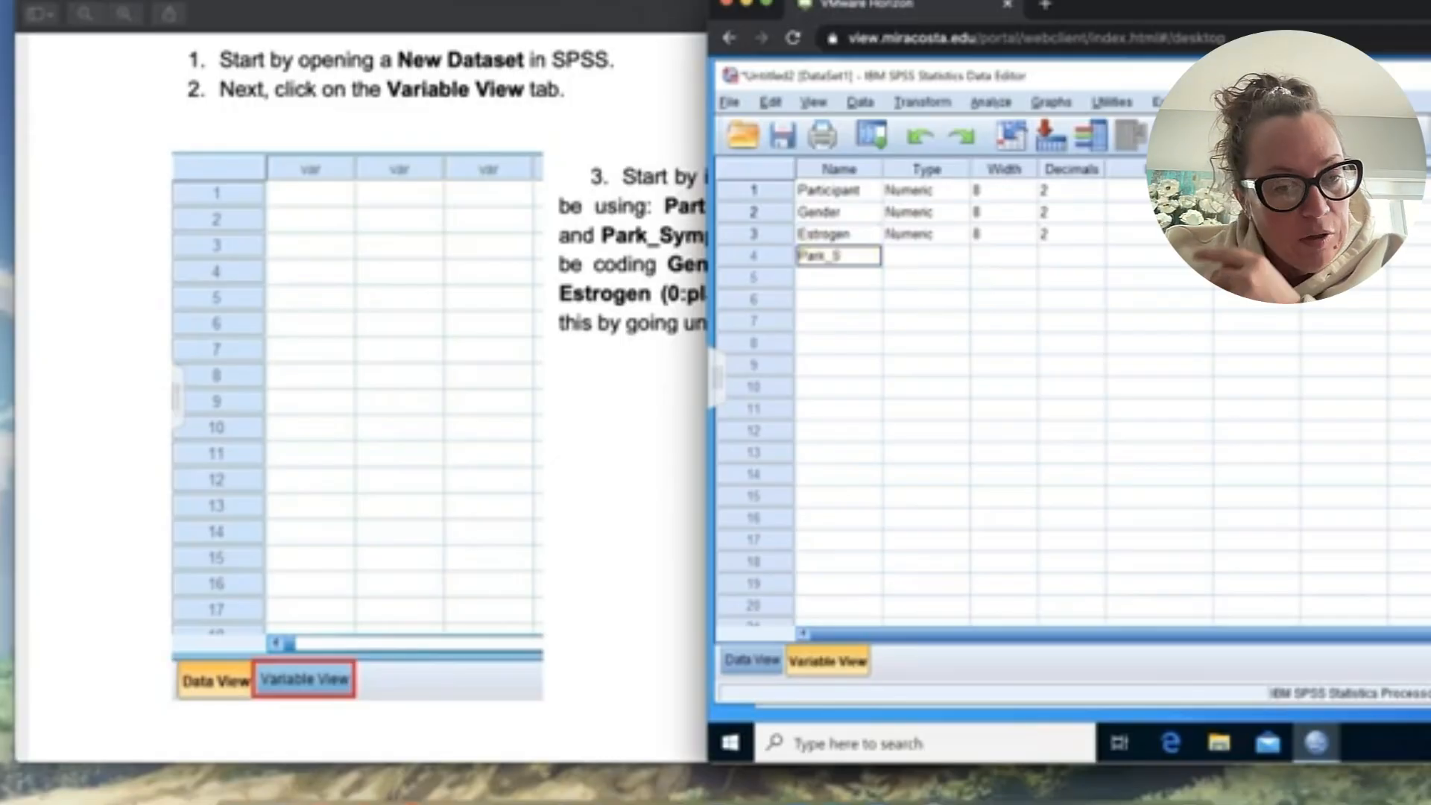
type("ymptoms")
key("Return")
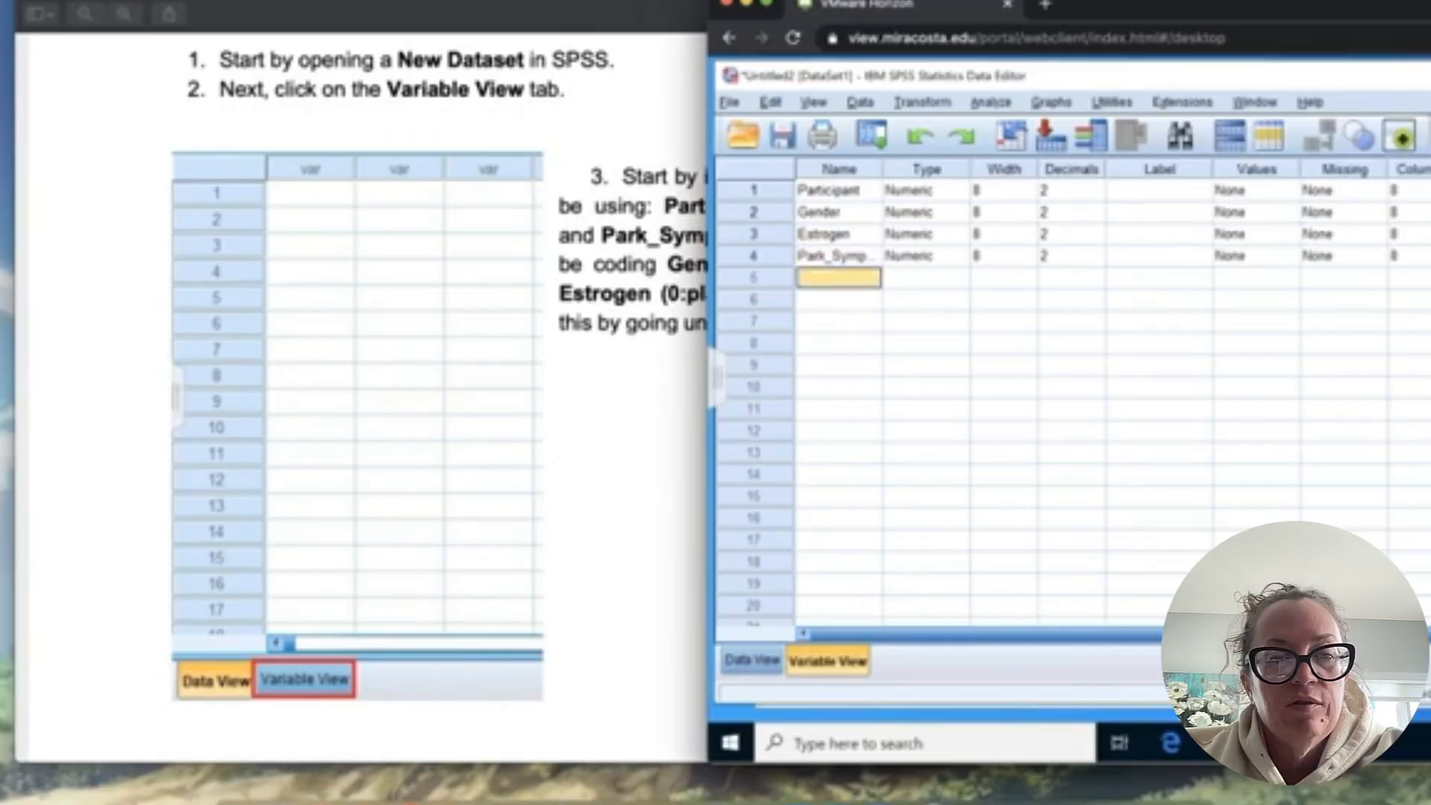
- Bring the Values column into view and add a value label for Gender with 0 as Male
left_click_drag(1141, 4, 1364, 2)
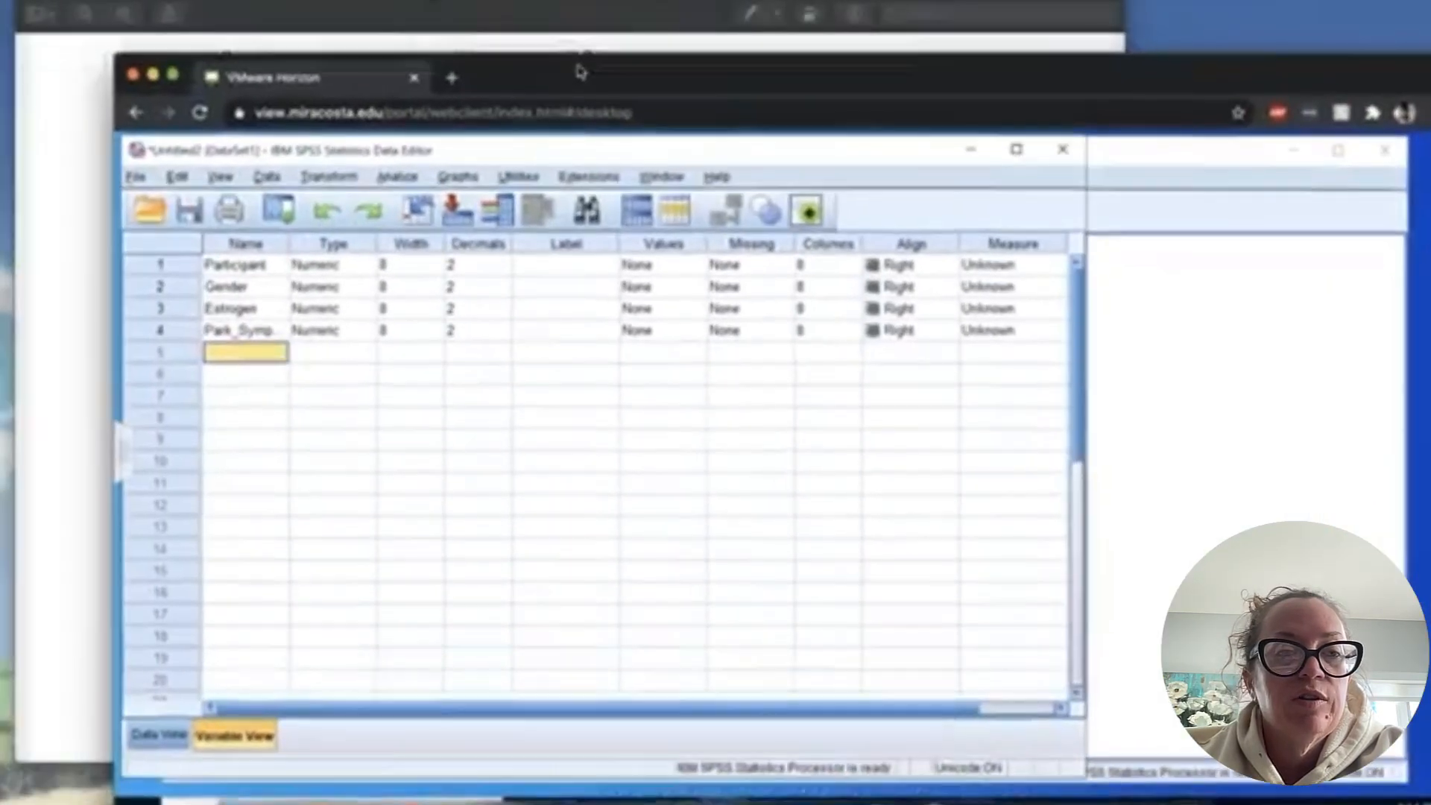
left_click_drag(578, 67, 564, 33)
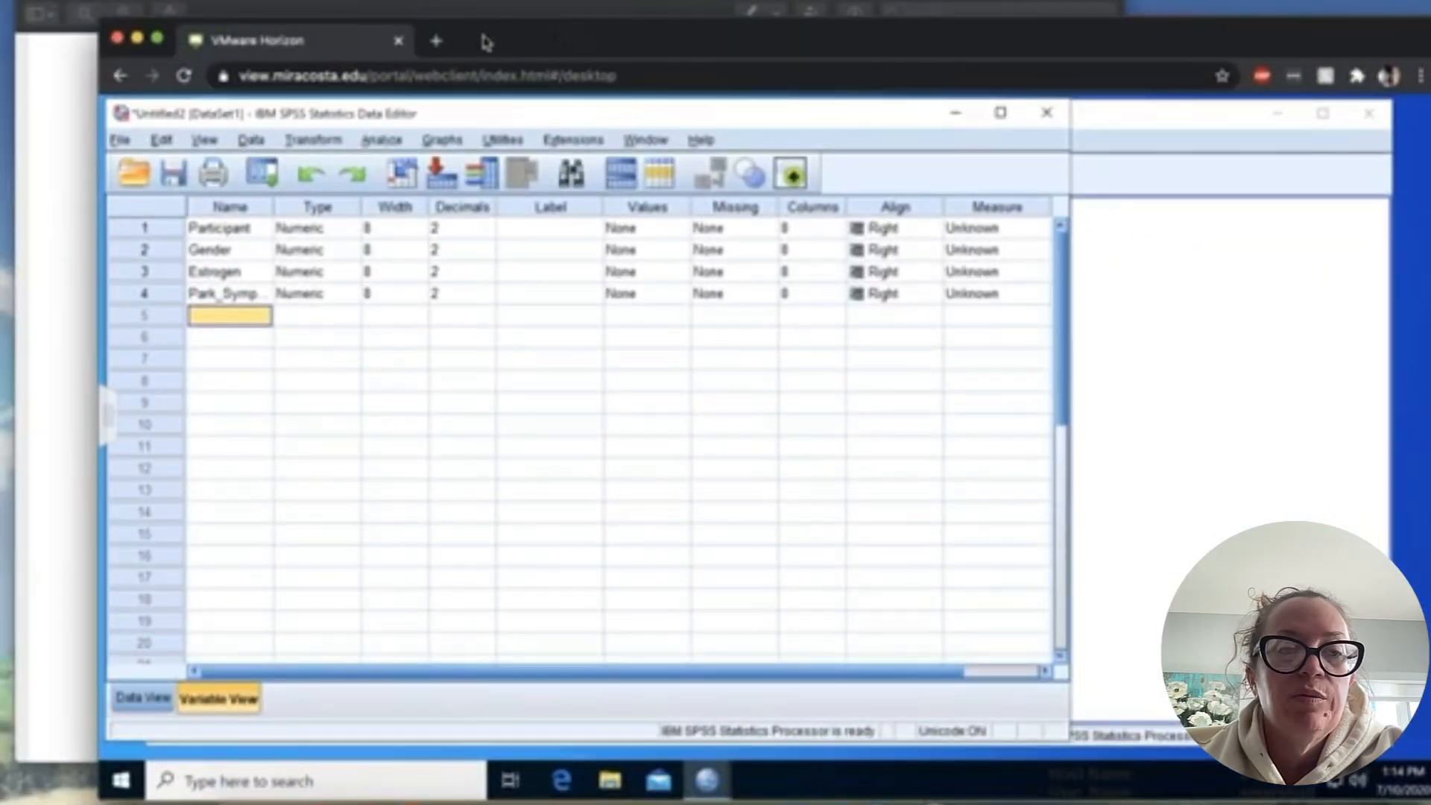
left_click_drag(486, 42, 548, 6)
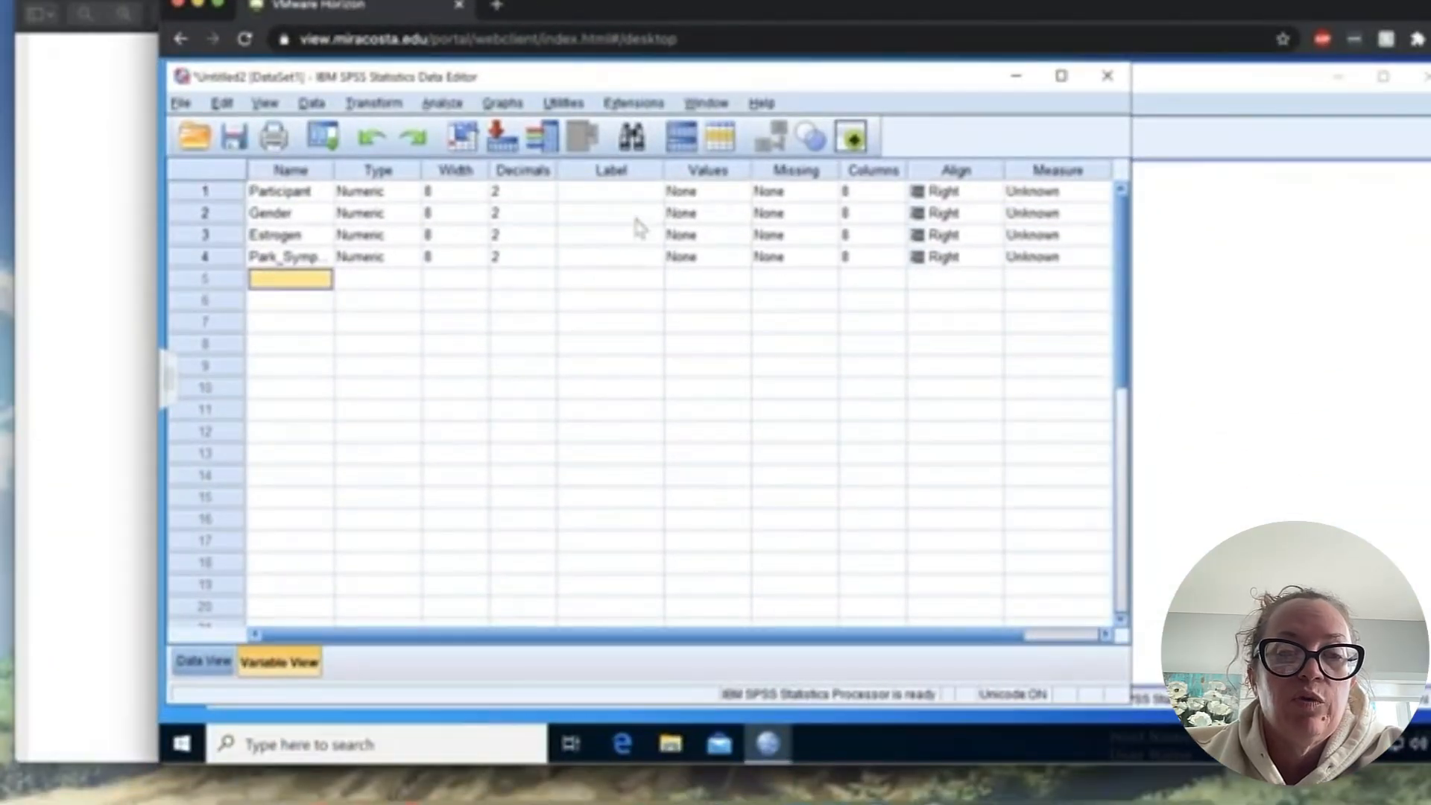
left_click(700, 213)
left_click(742, 215)
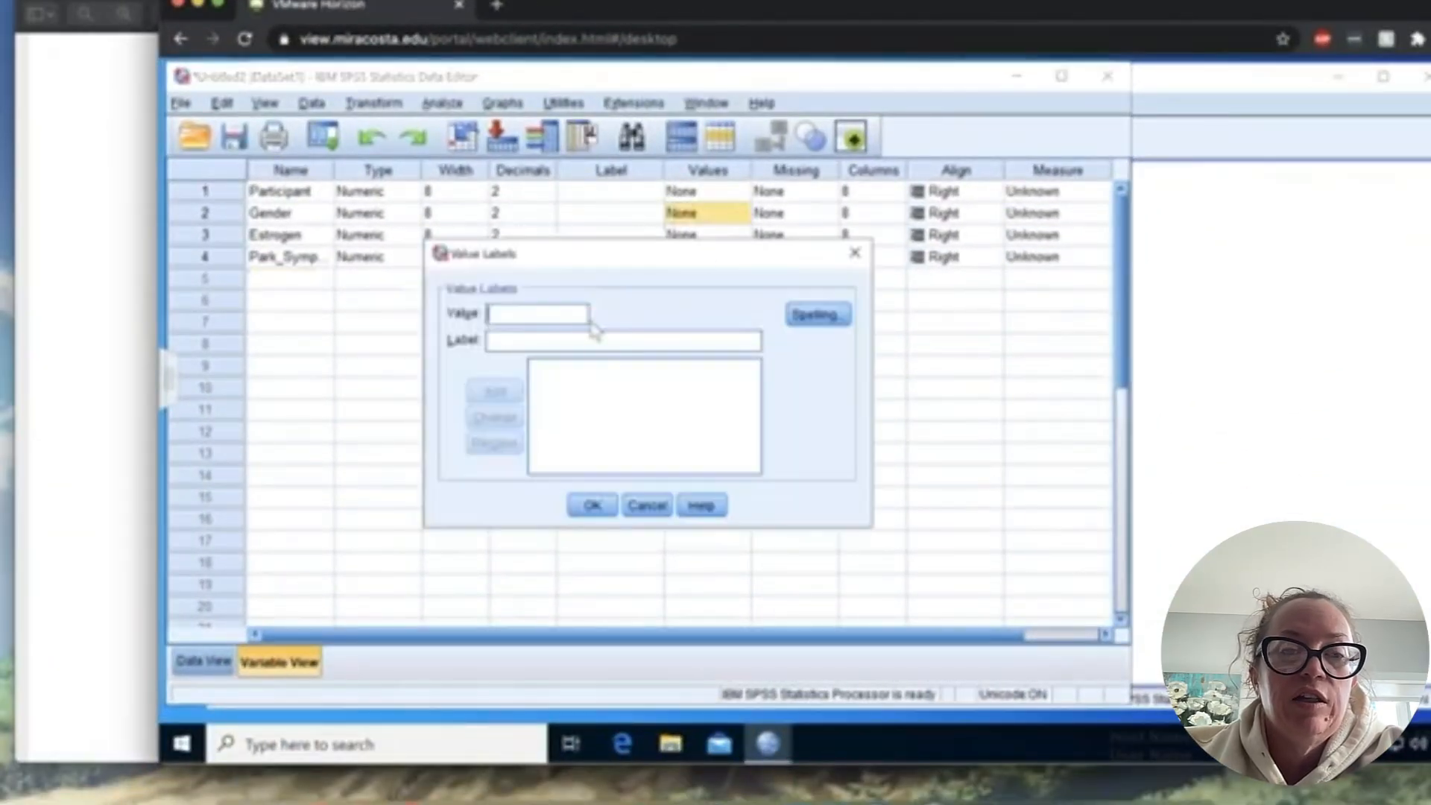
type("0")
key("Tab")
type("Male")
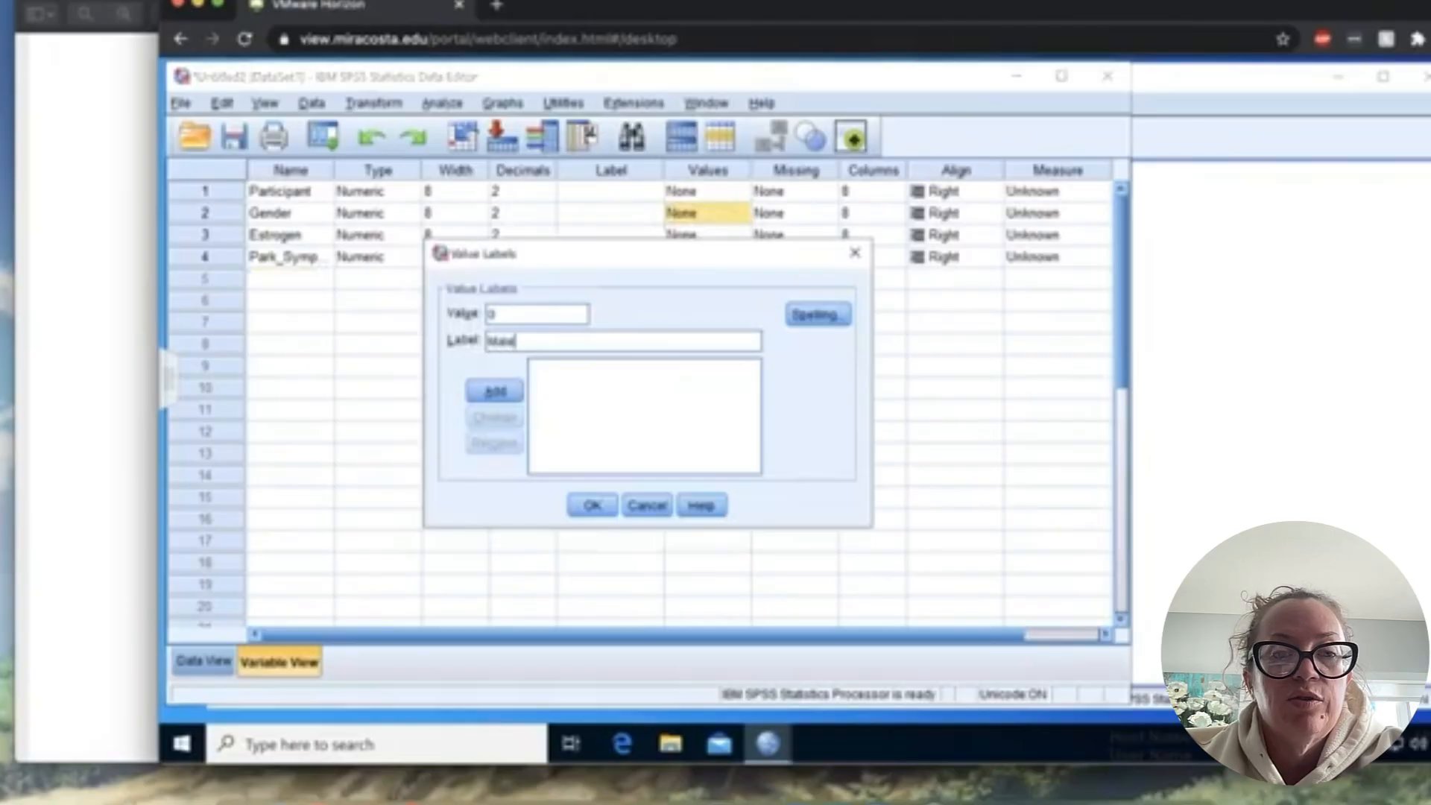
left_click(496, 391)
- Add the value label 1 as Female for Gender and apply the labels
type("1")
left_click(514, 341)
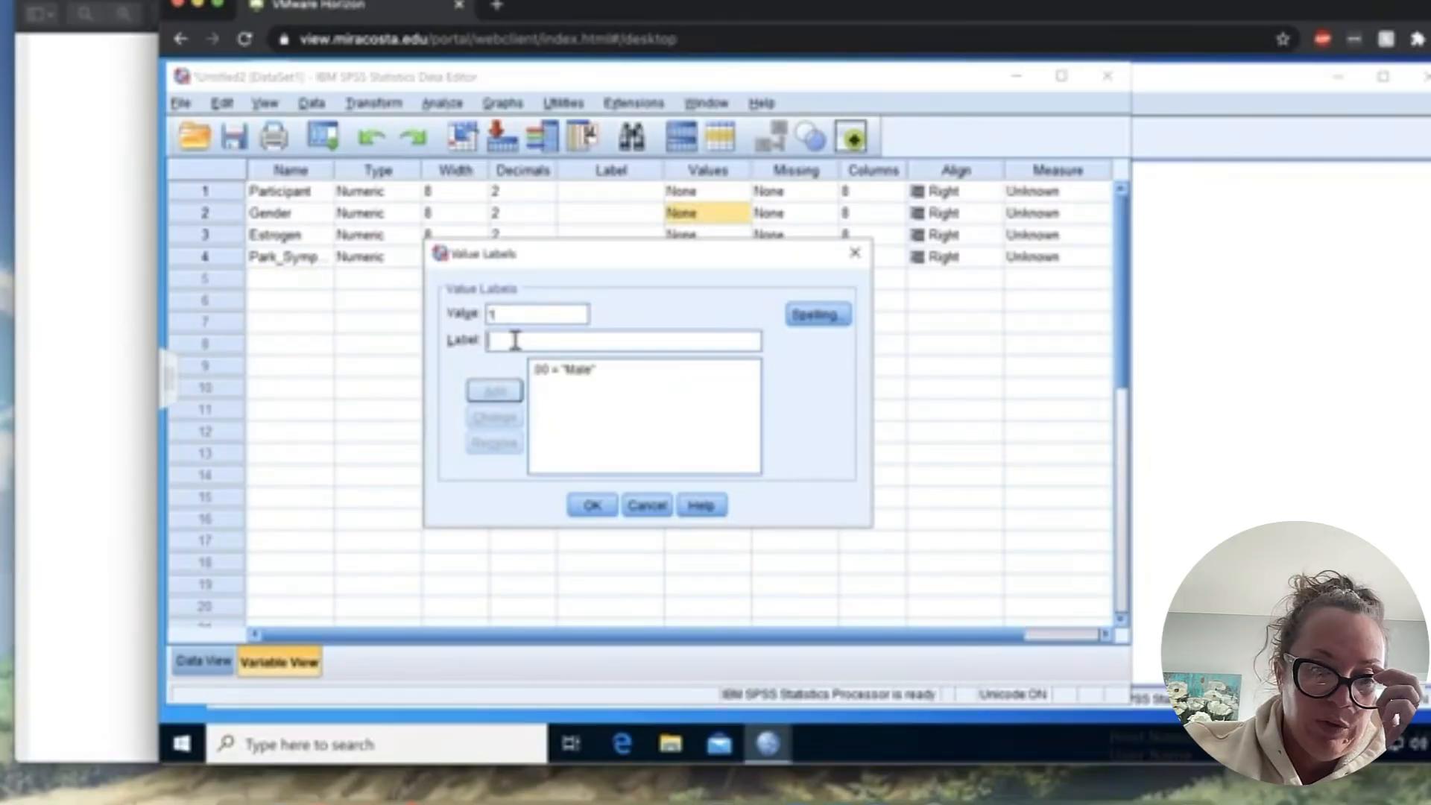
type("Female")
left_click(496, 390)
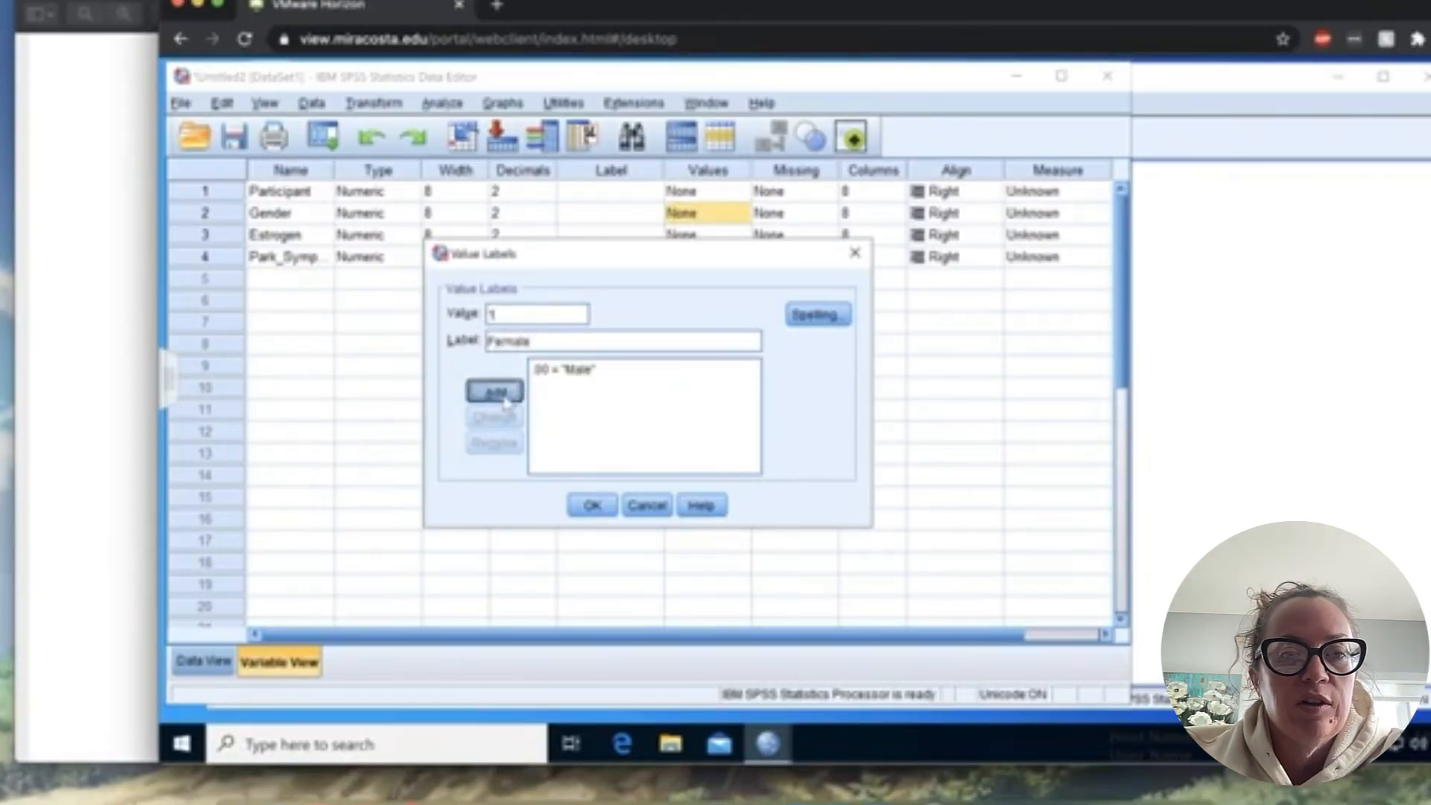
left_click(594, 508)
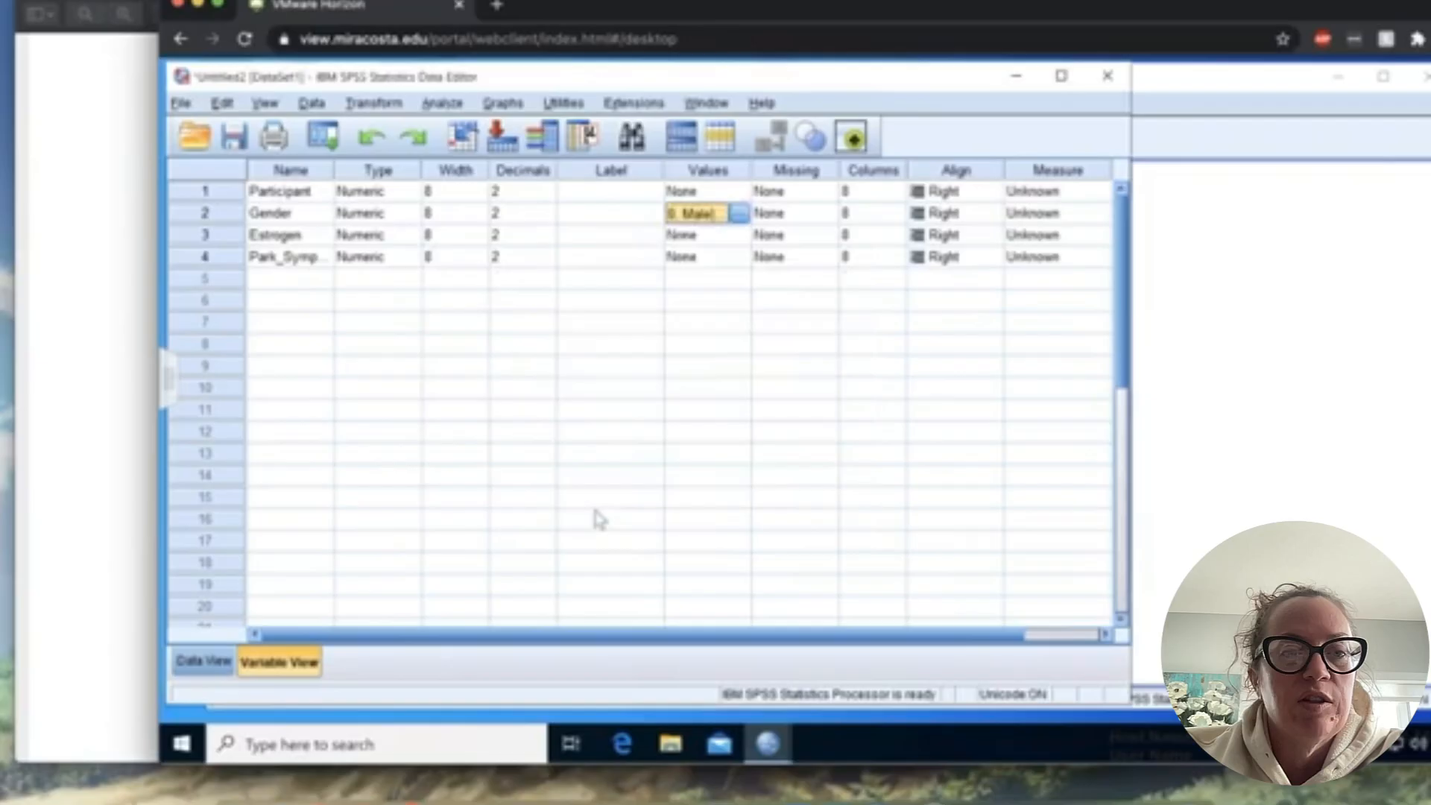
- Add a value label for the Estrogen variable with 0 as Placebo
left_click(735, 236)
left_click(739, 236)
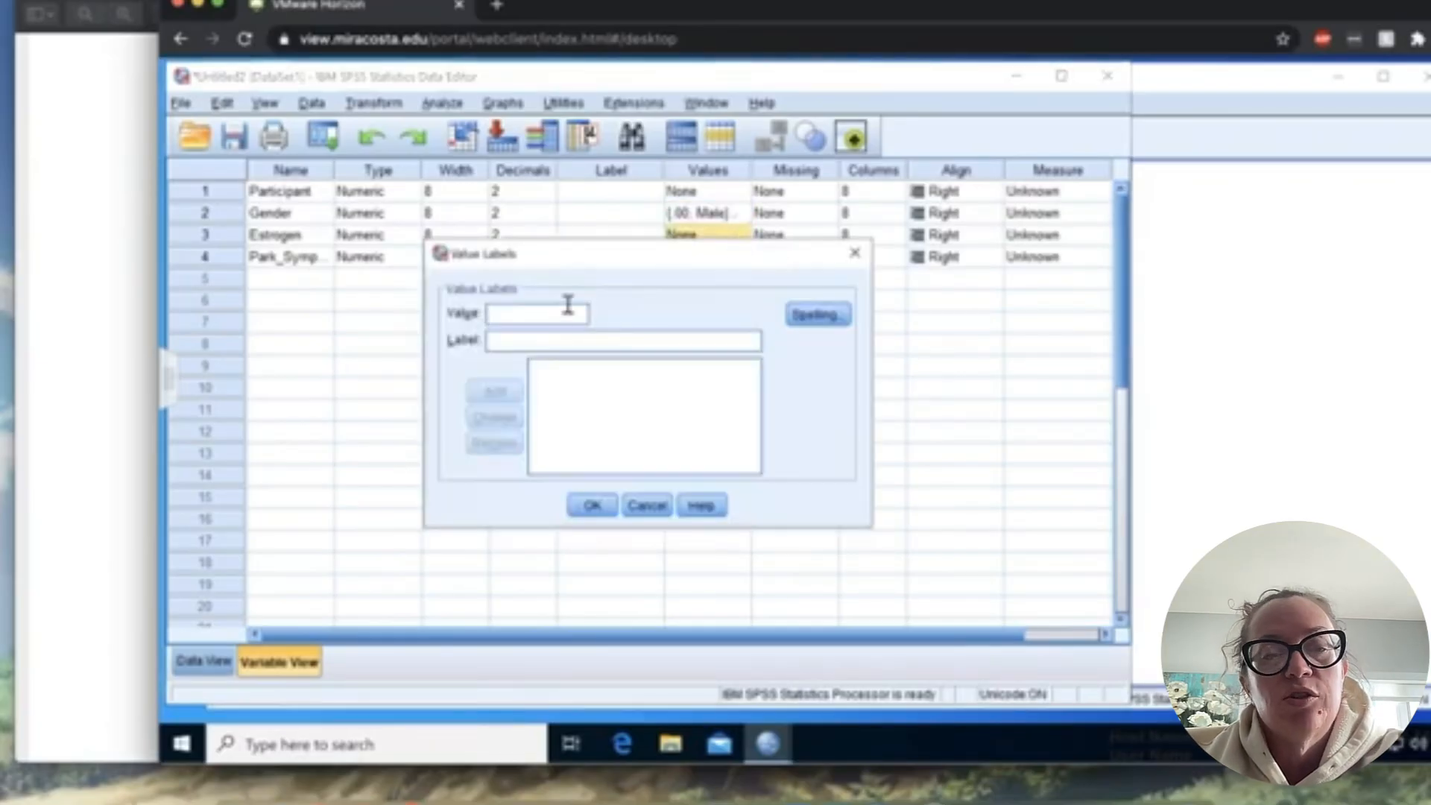
type("0")
key("Tab")
type("Placebo")
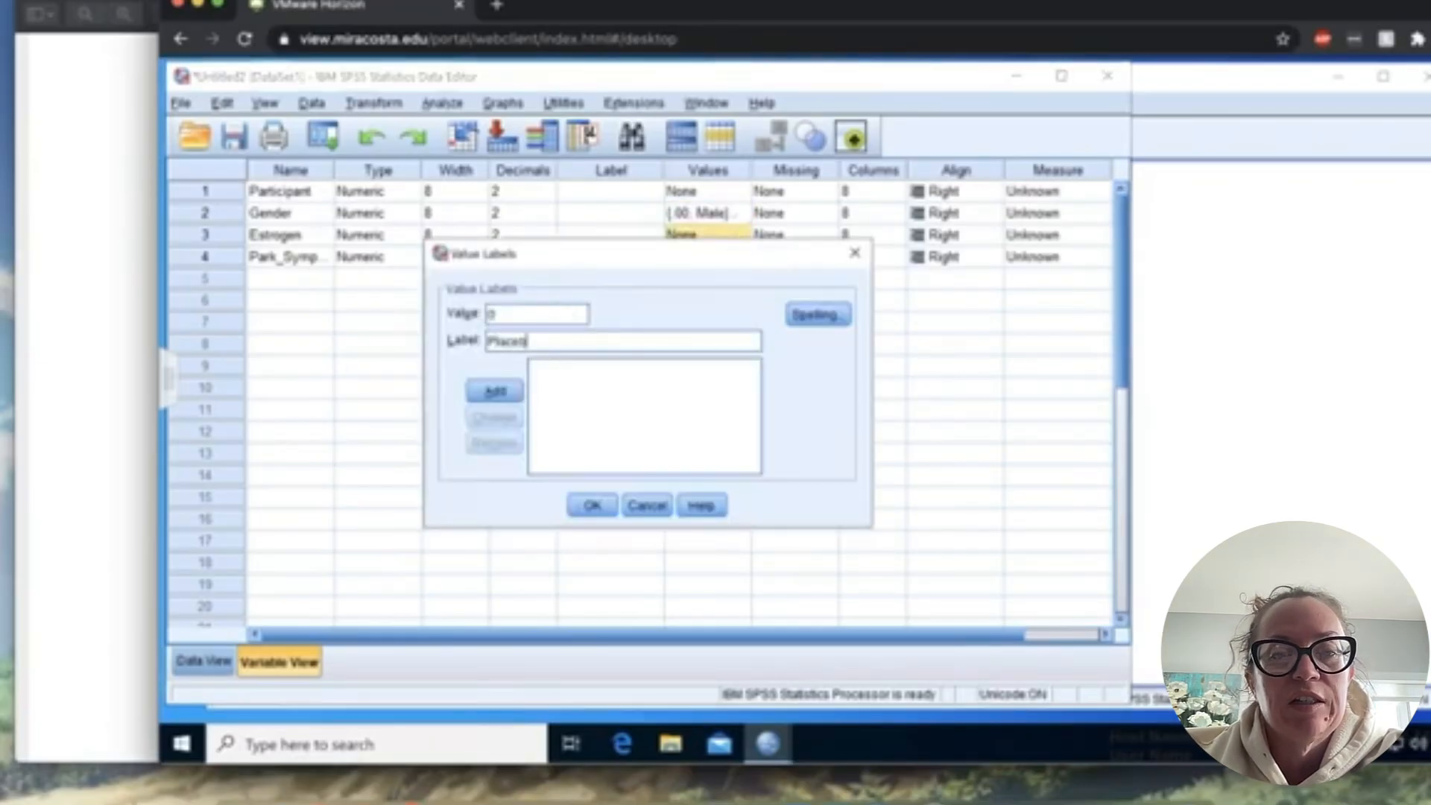
left_click(498, 394)
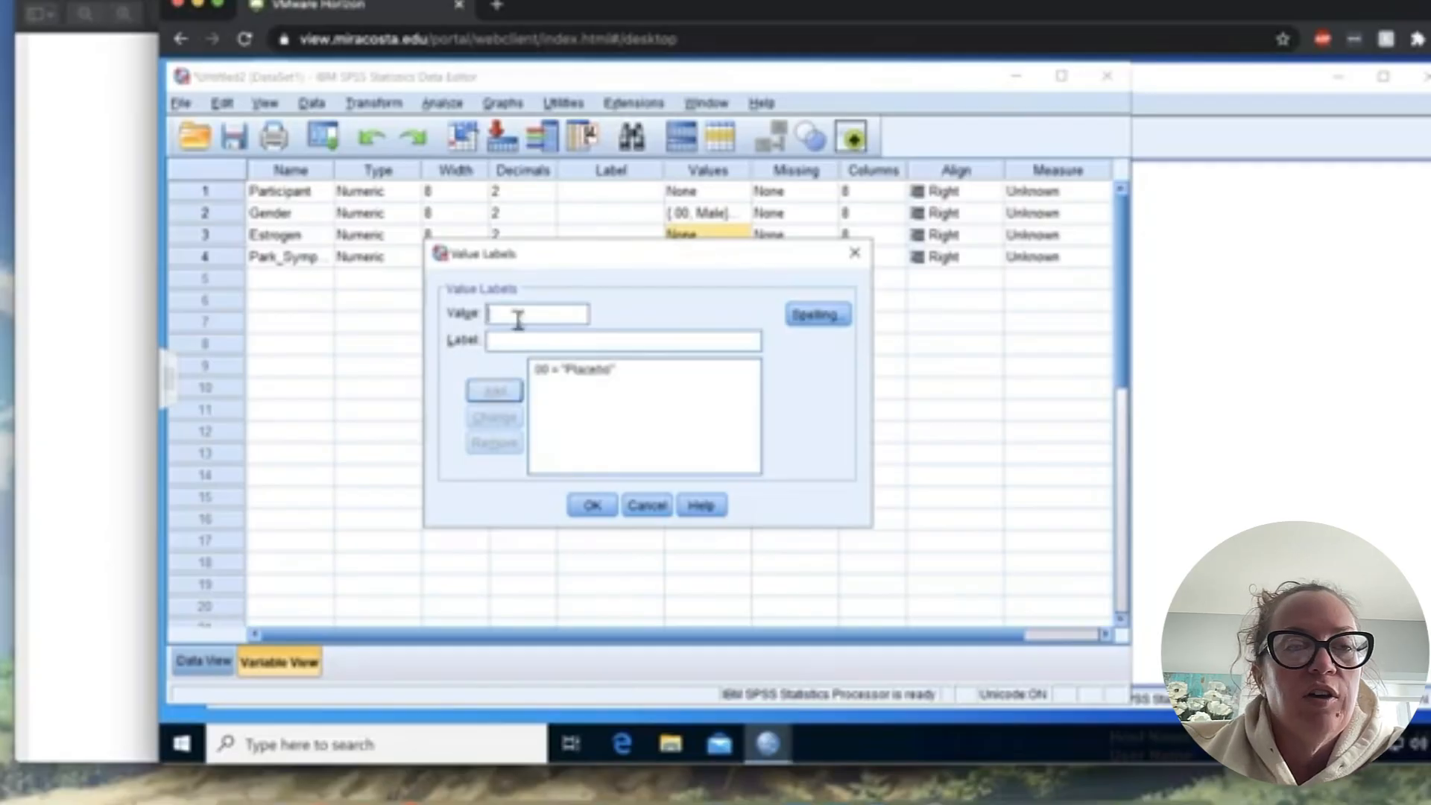
- Add the value label 1 as Treatment for Estrogen and apply the labels
type("1")
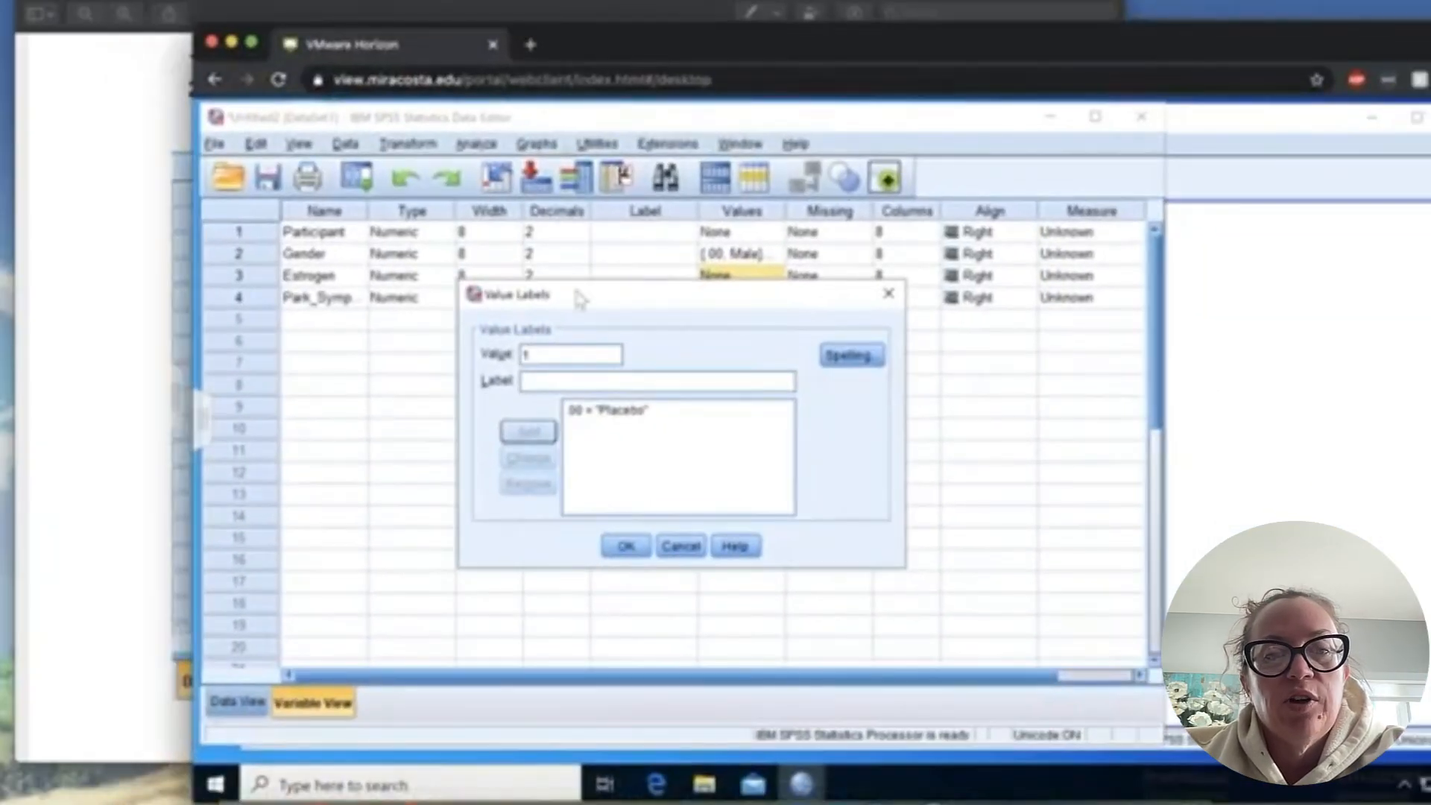
left_click(567, 375)
type("Trea")
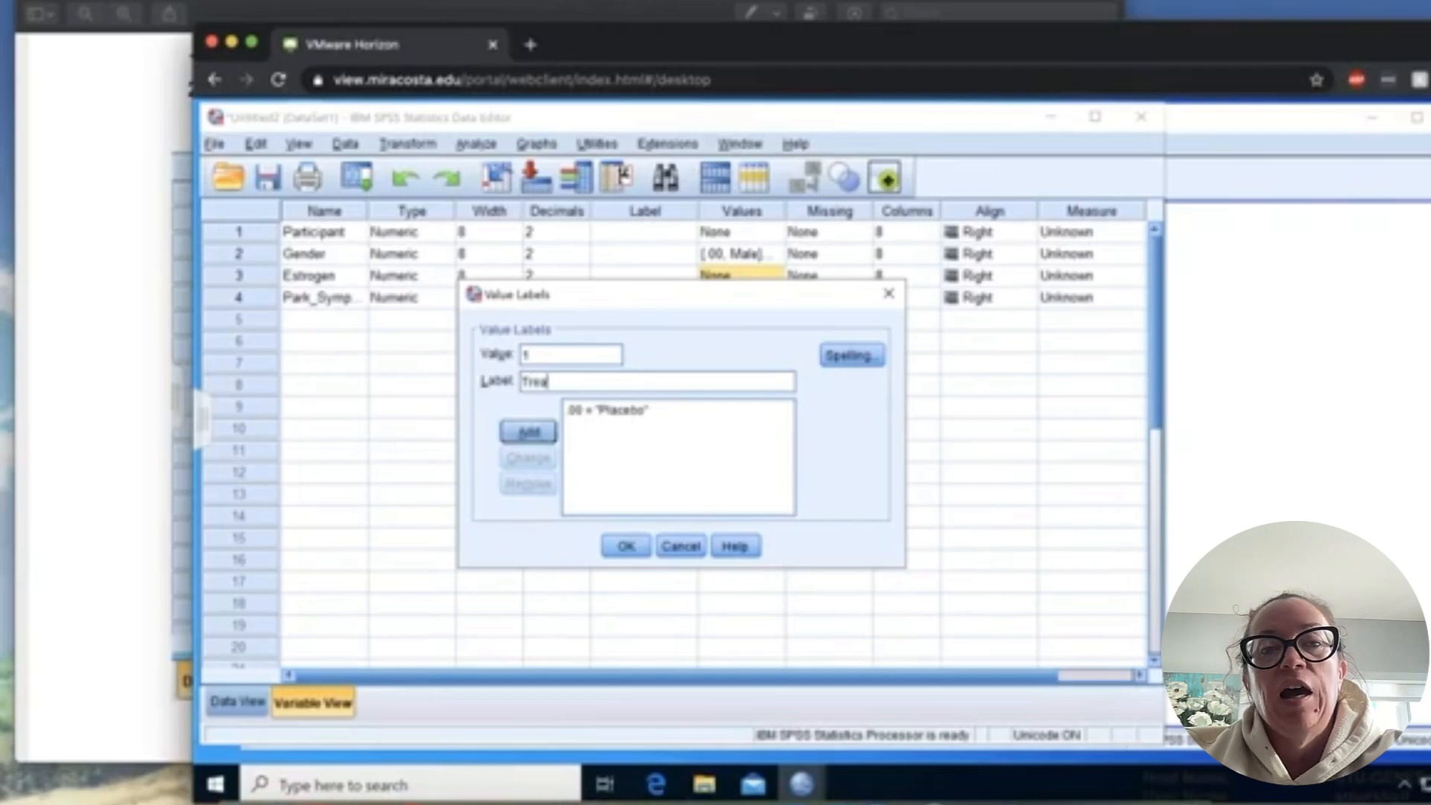
type("tm")
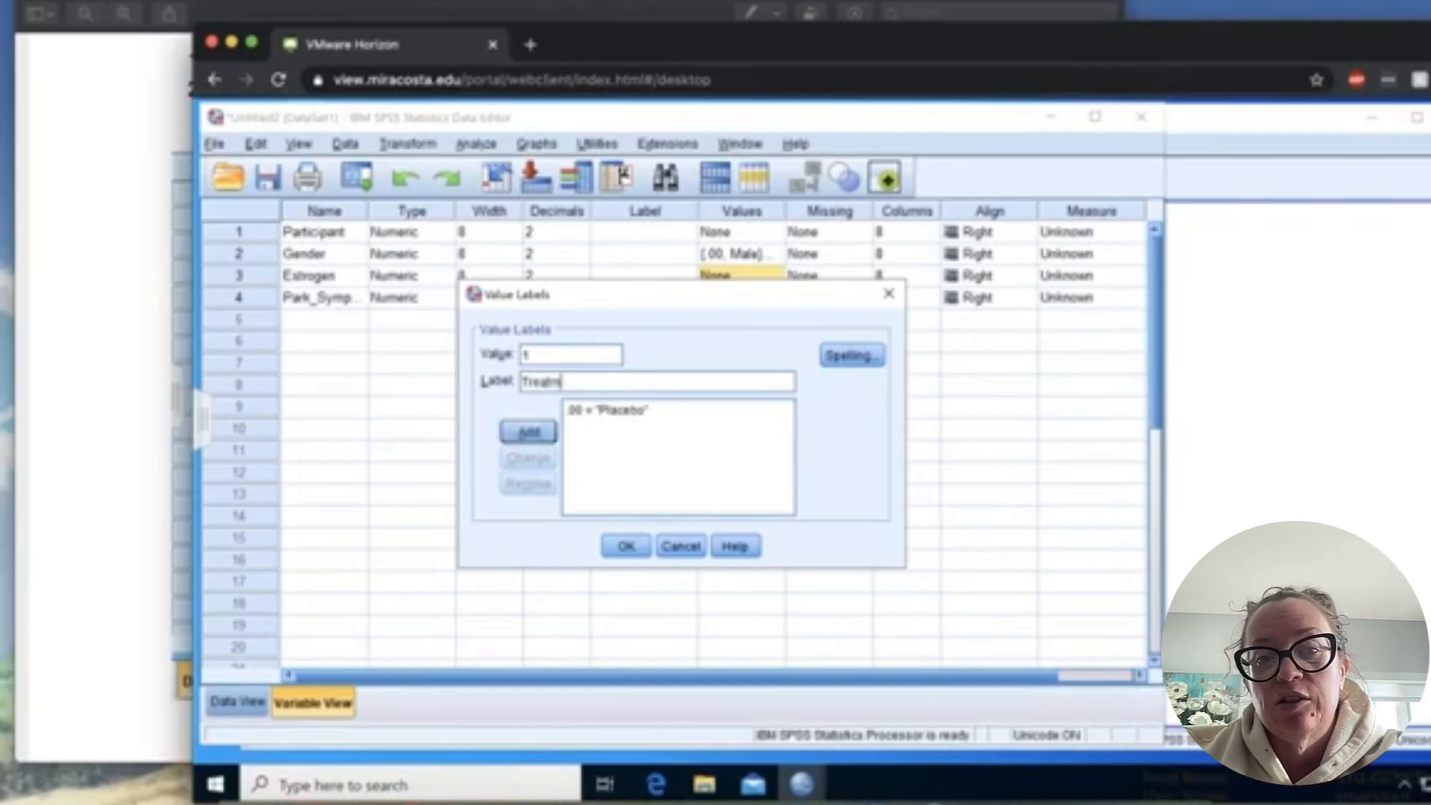
type("ent")
left_click(528, 432)
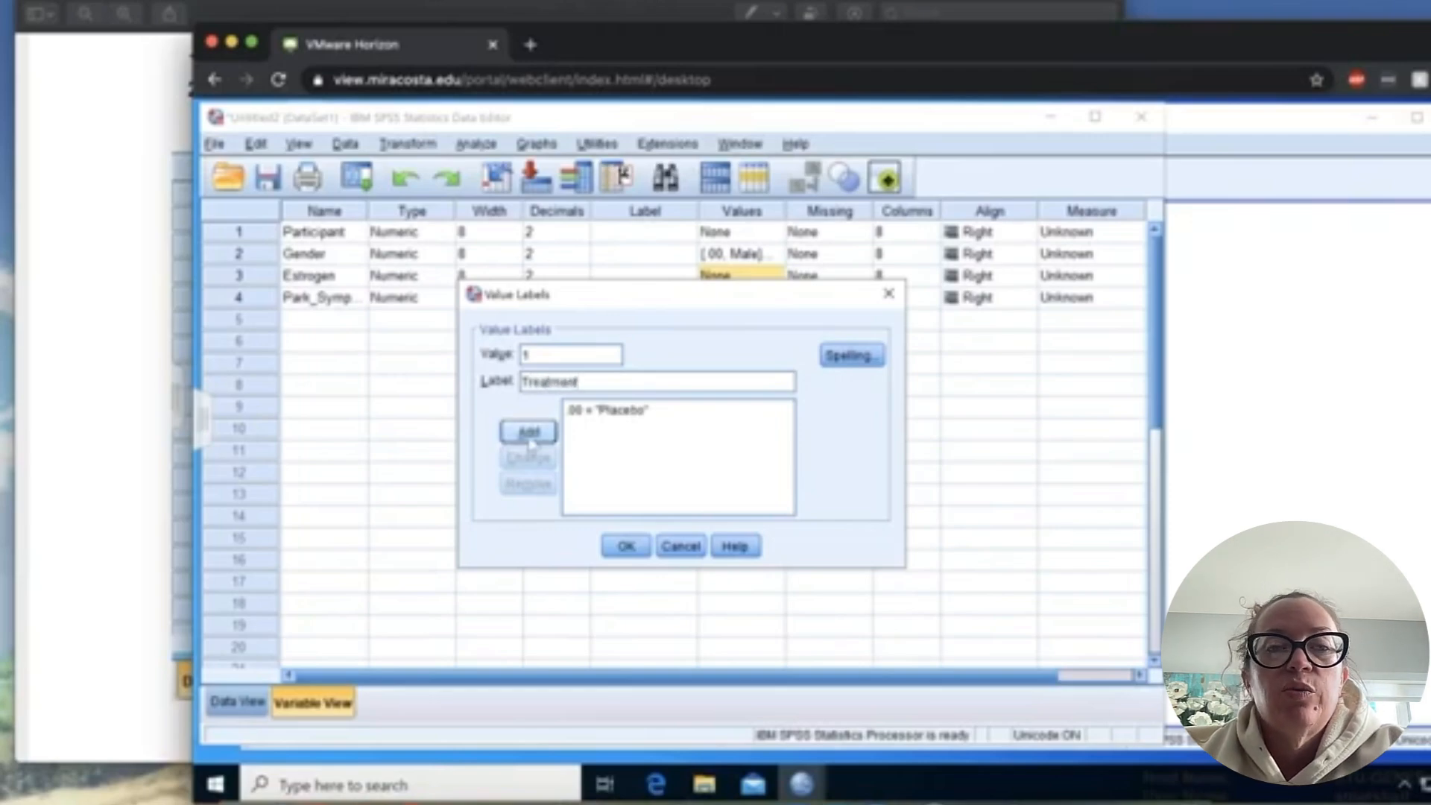
left_click(612, 552)
- Check the variable settings table in the PDF guide and set Participant's measure to Scale in SPSS
left_click(135, 410)
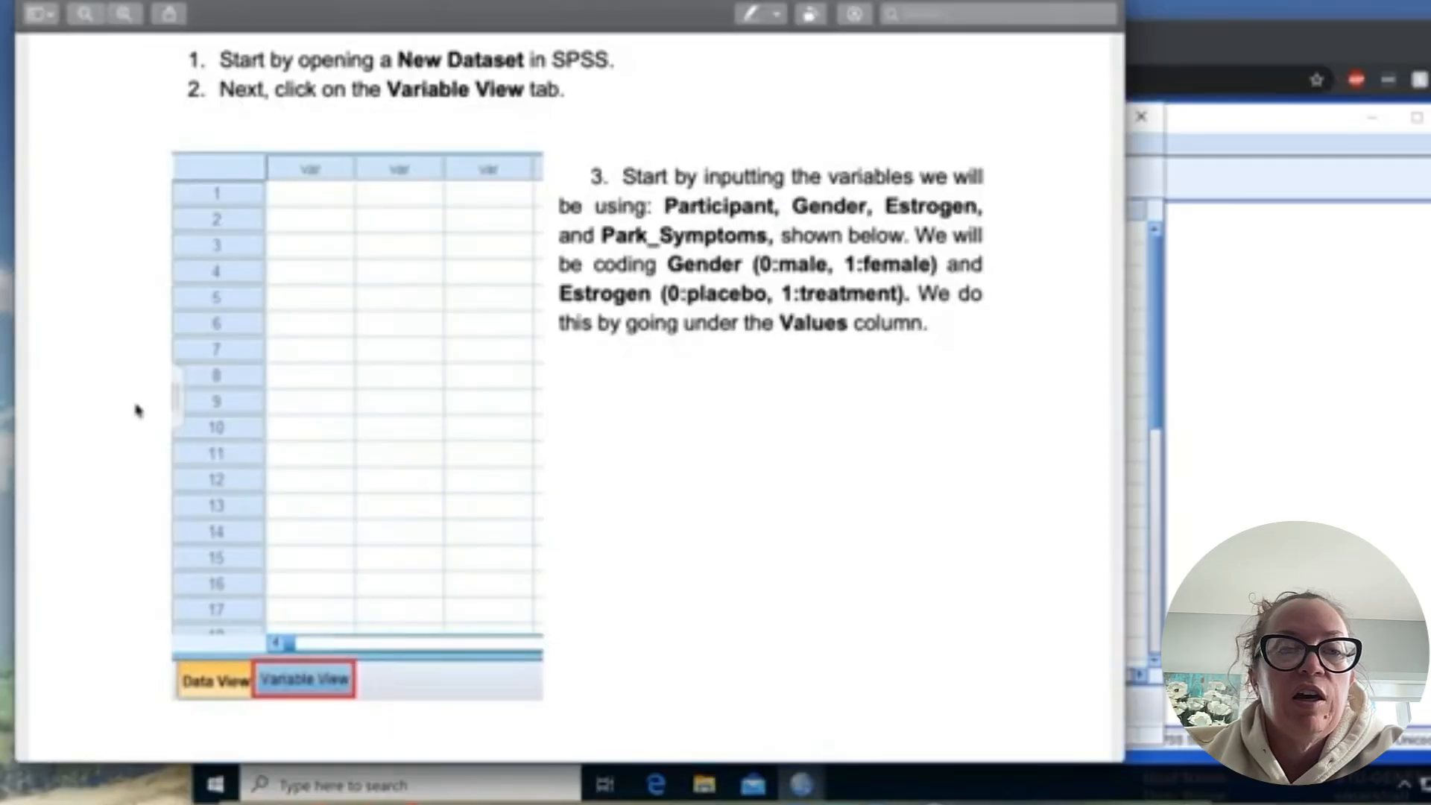
scroll(328, 490, "down", 3)
scroll(328, 489, "down", 6)
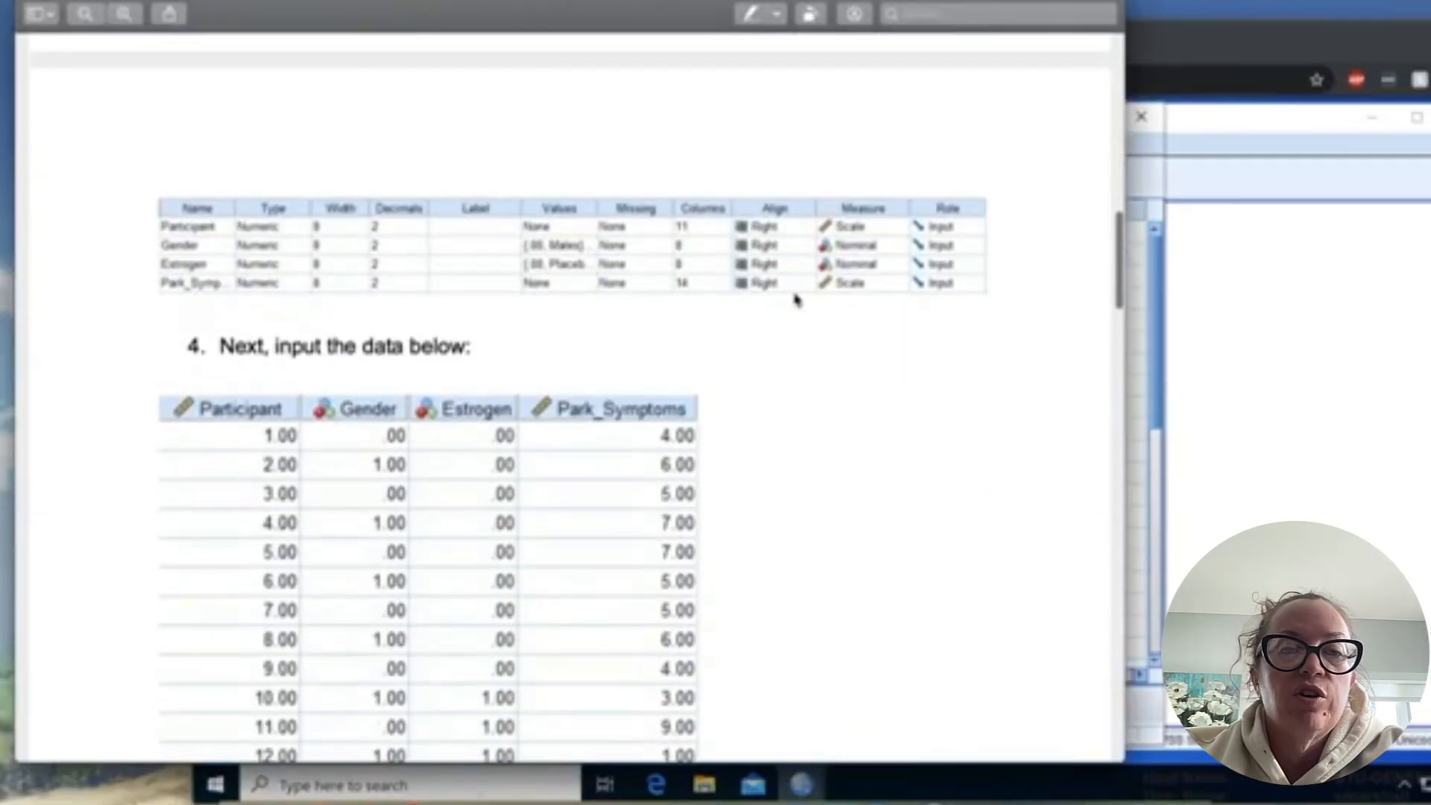
left_click(1176, 173)
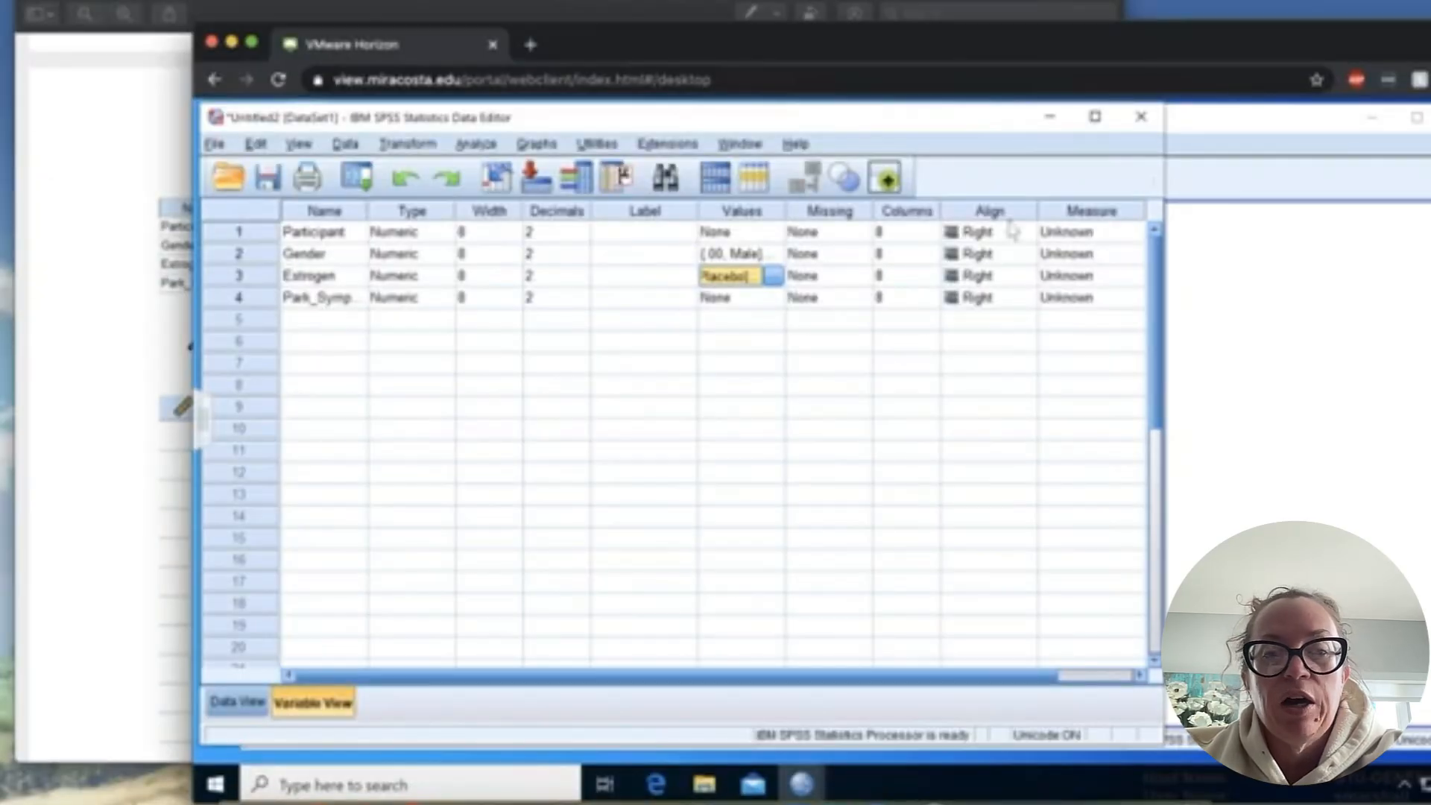
left_click(978, 237)
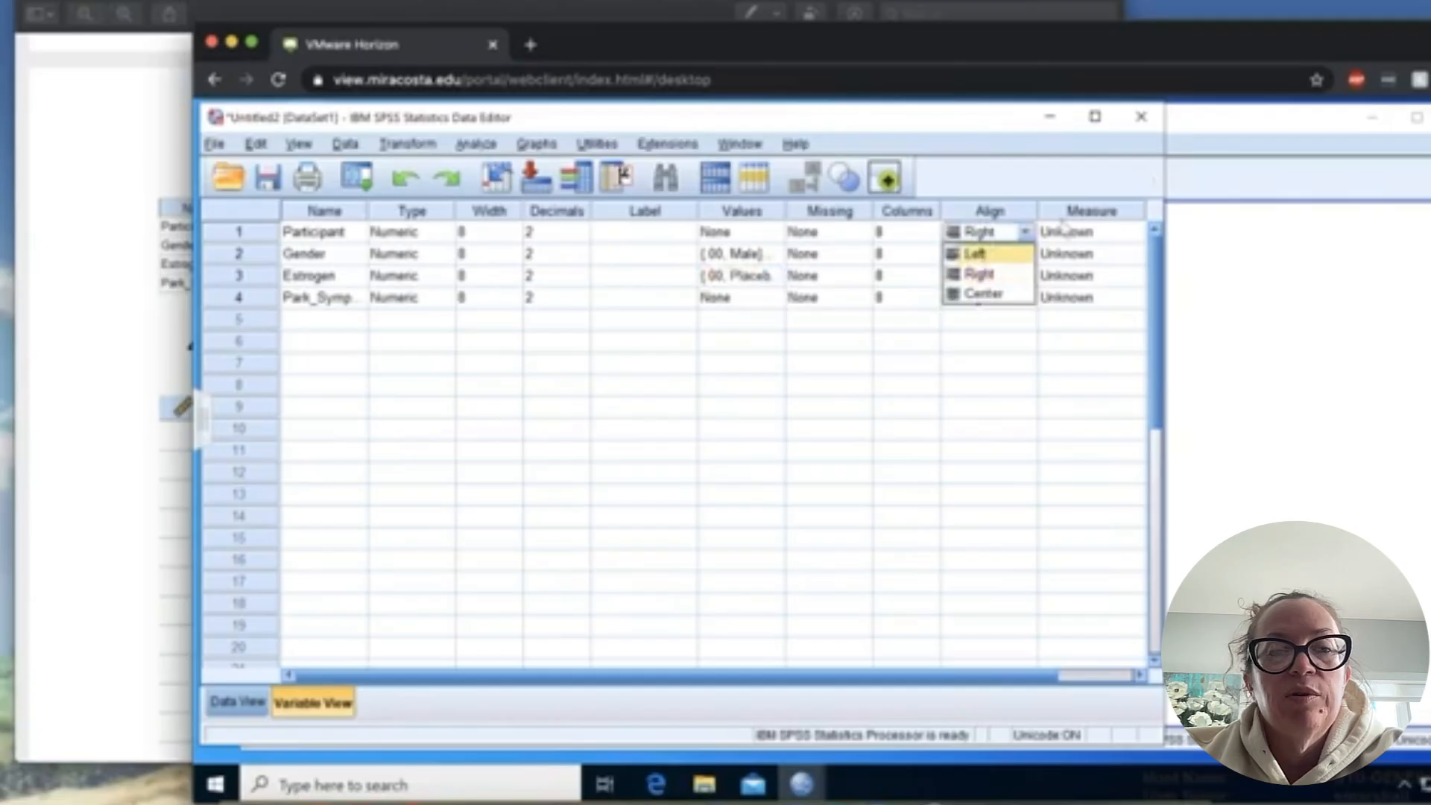
left_click(1082, 228)
left_click(1082, 231)
left_click(1085, 252)
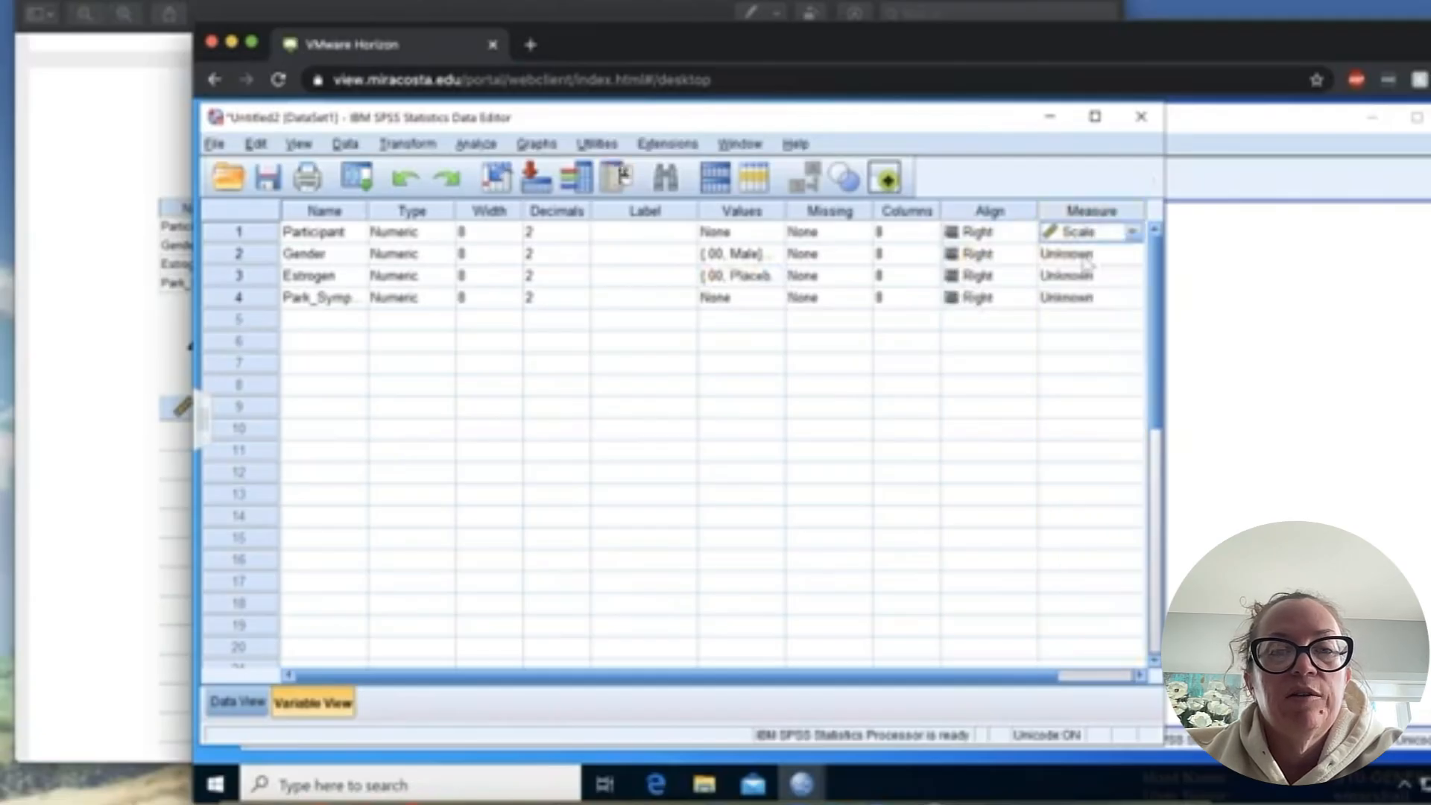
- Set the measure of Gender and Estrogen to Nominal and of Park_Symptoms to Scale
left_click(1085, 257)
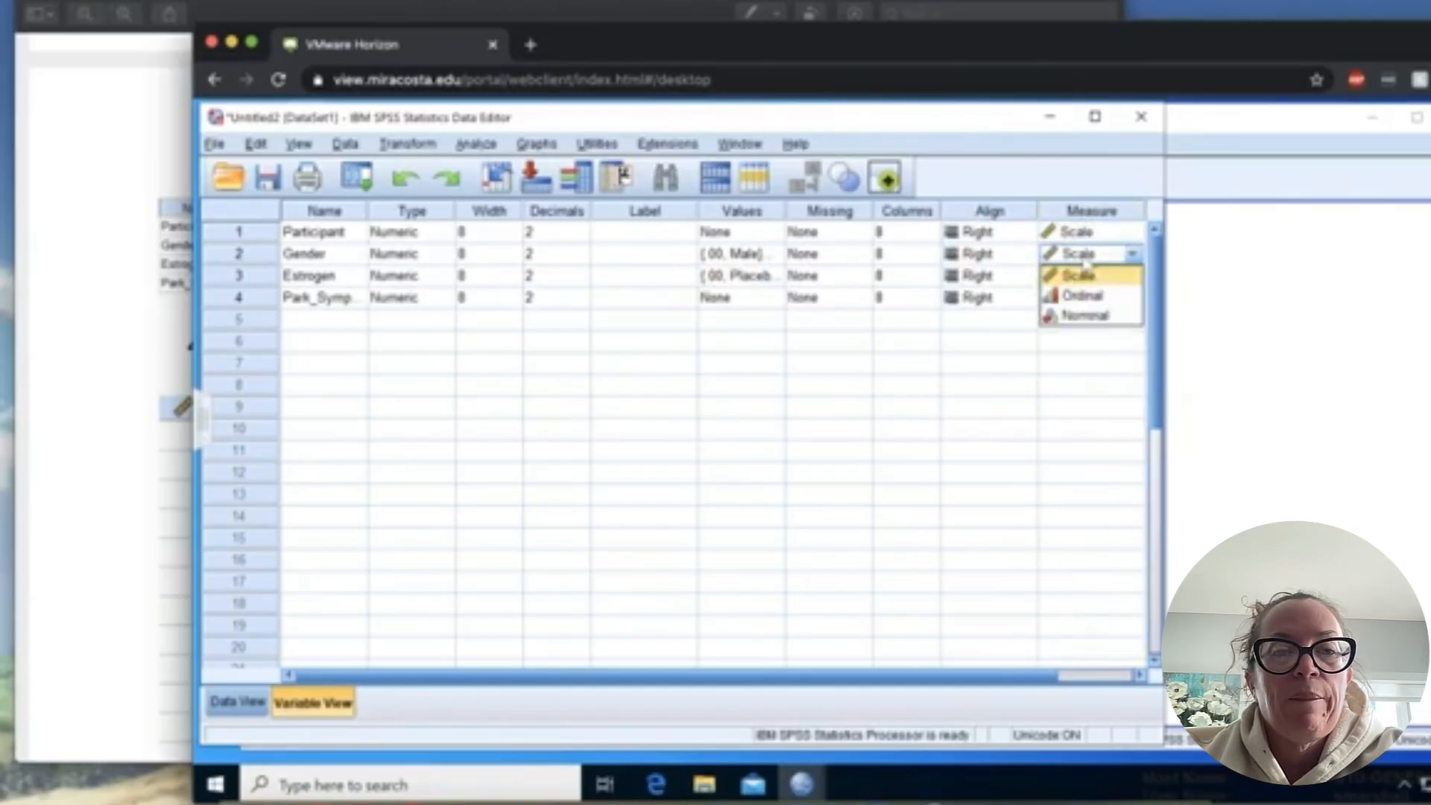
left_click(1081, 316)
left_click(1080, 261)
left_click(1080, 316)
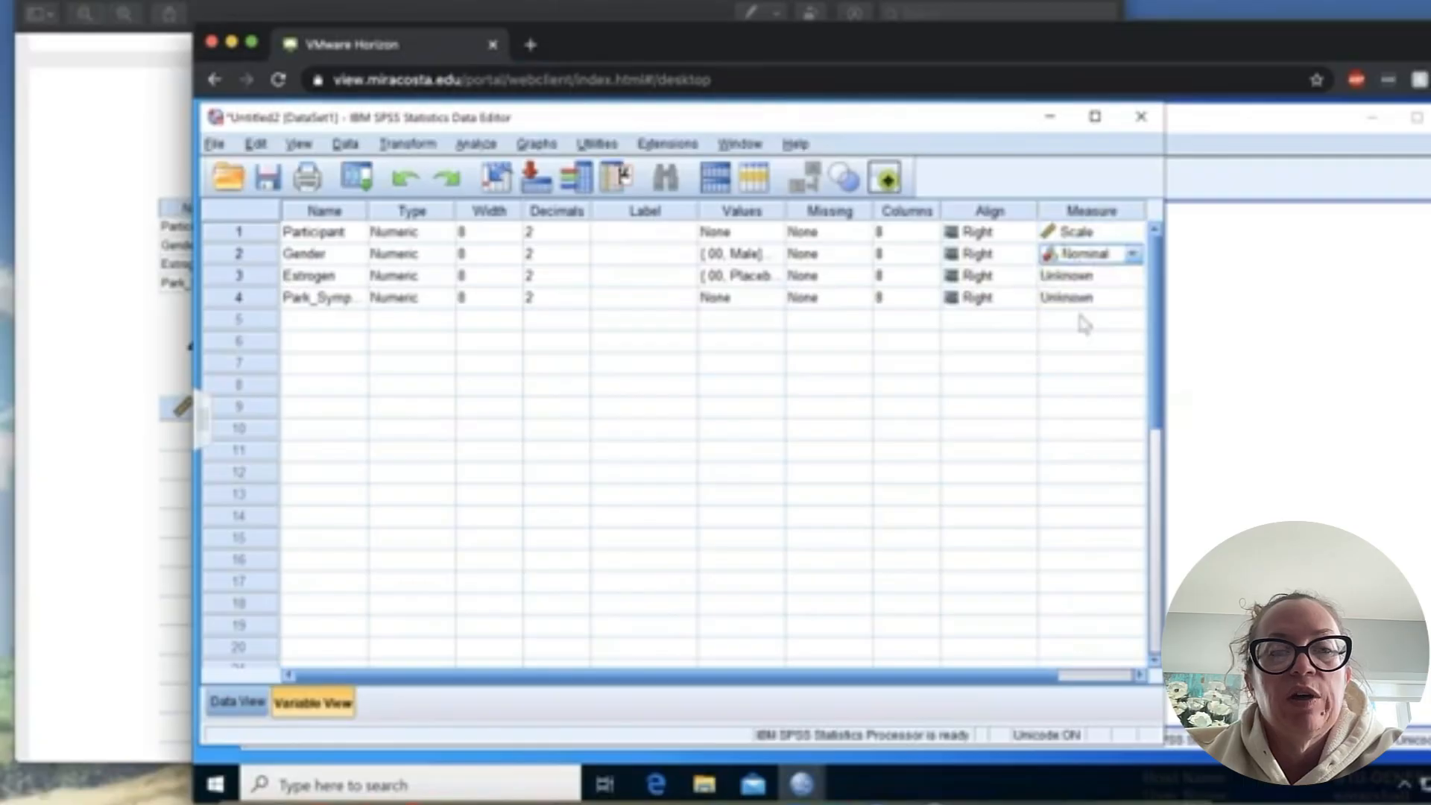
left_click(1081, 277)
left_click(1081, 277)
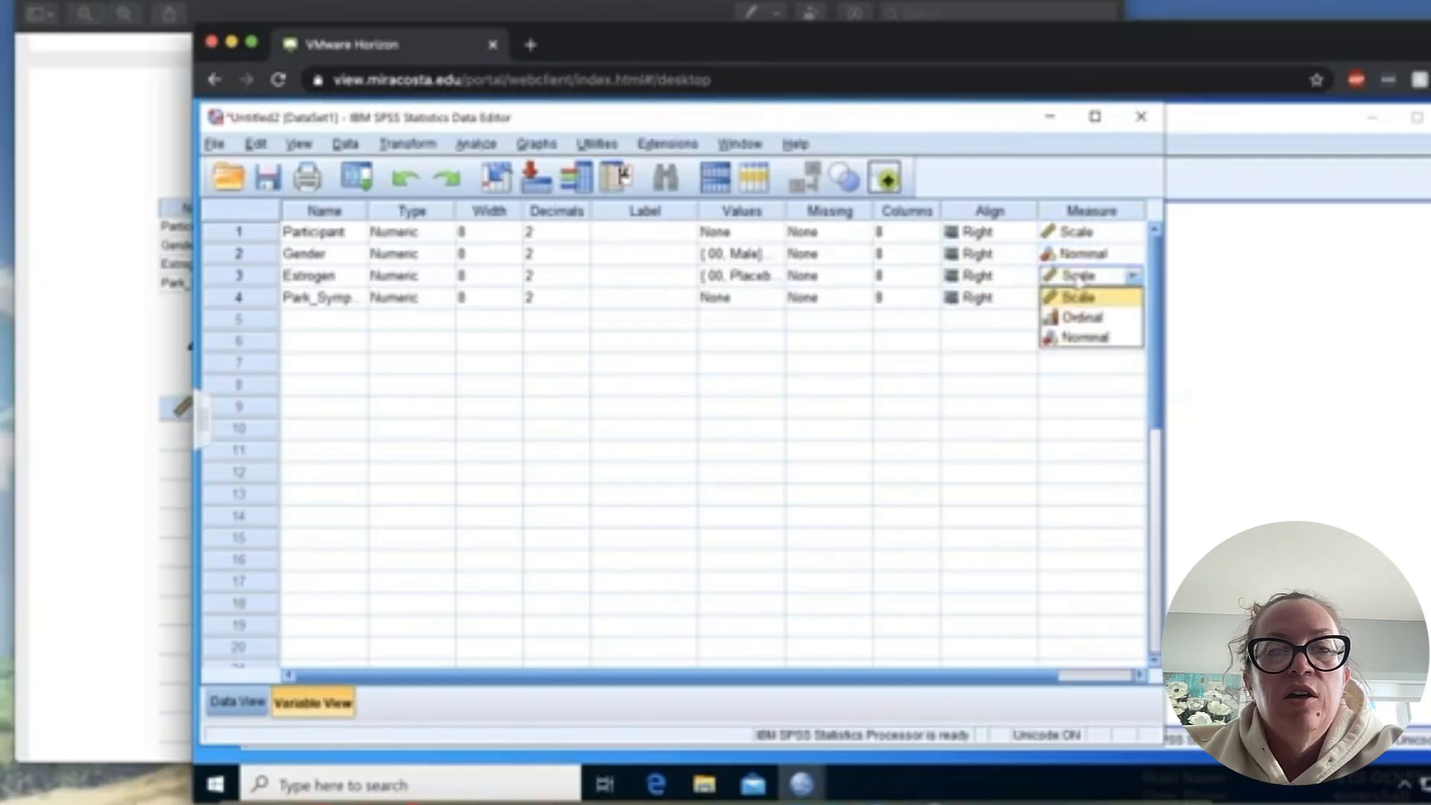
left_click(1081, 339)
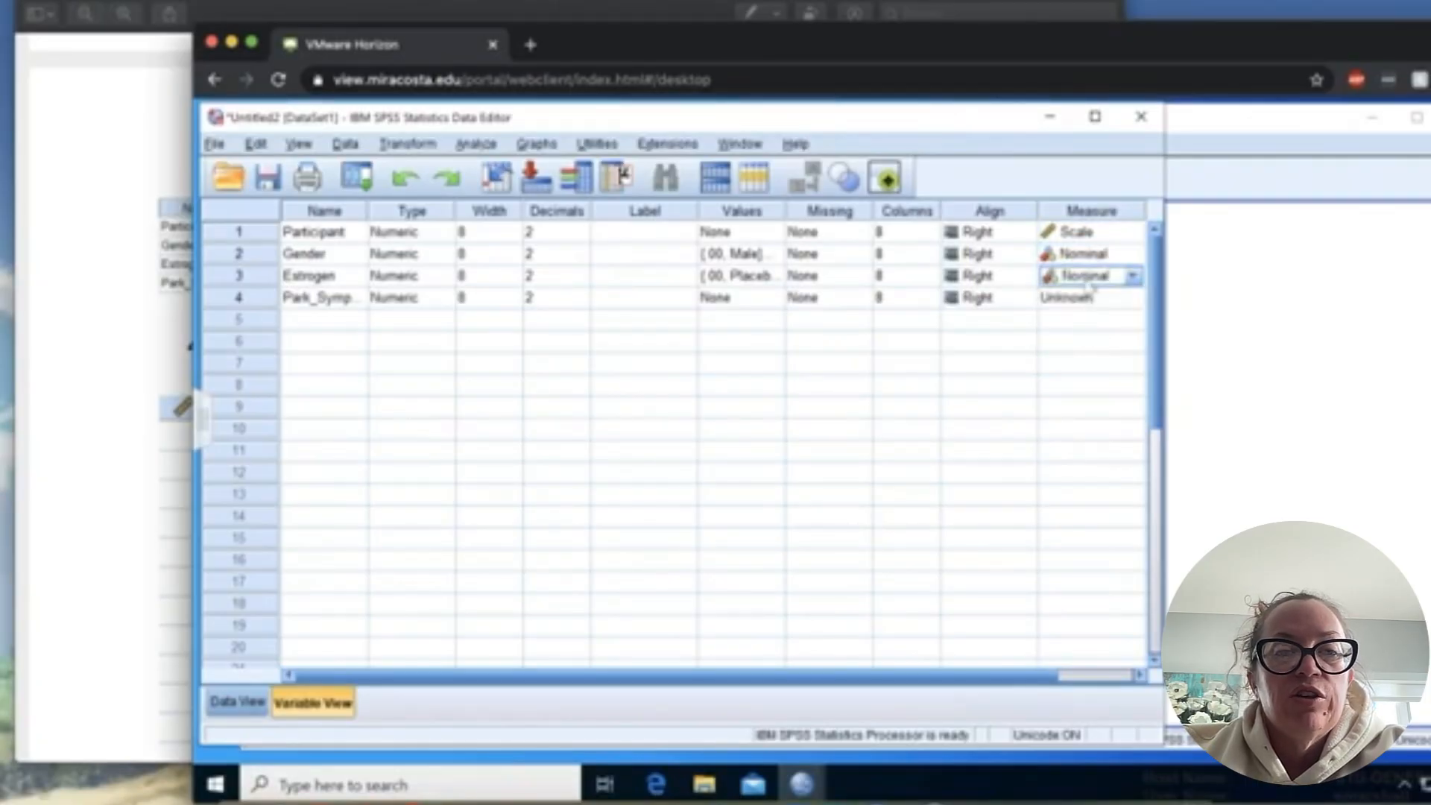
left_click(1087, 298)
left_click(1087, 298)
left_click(1090, 321)
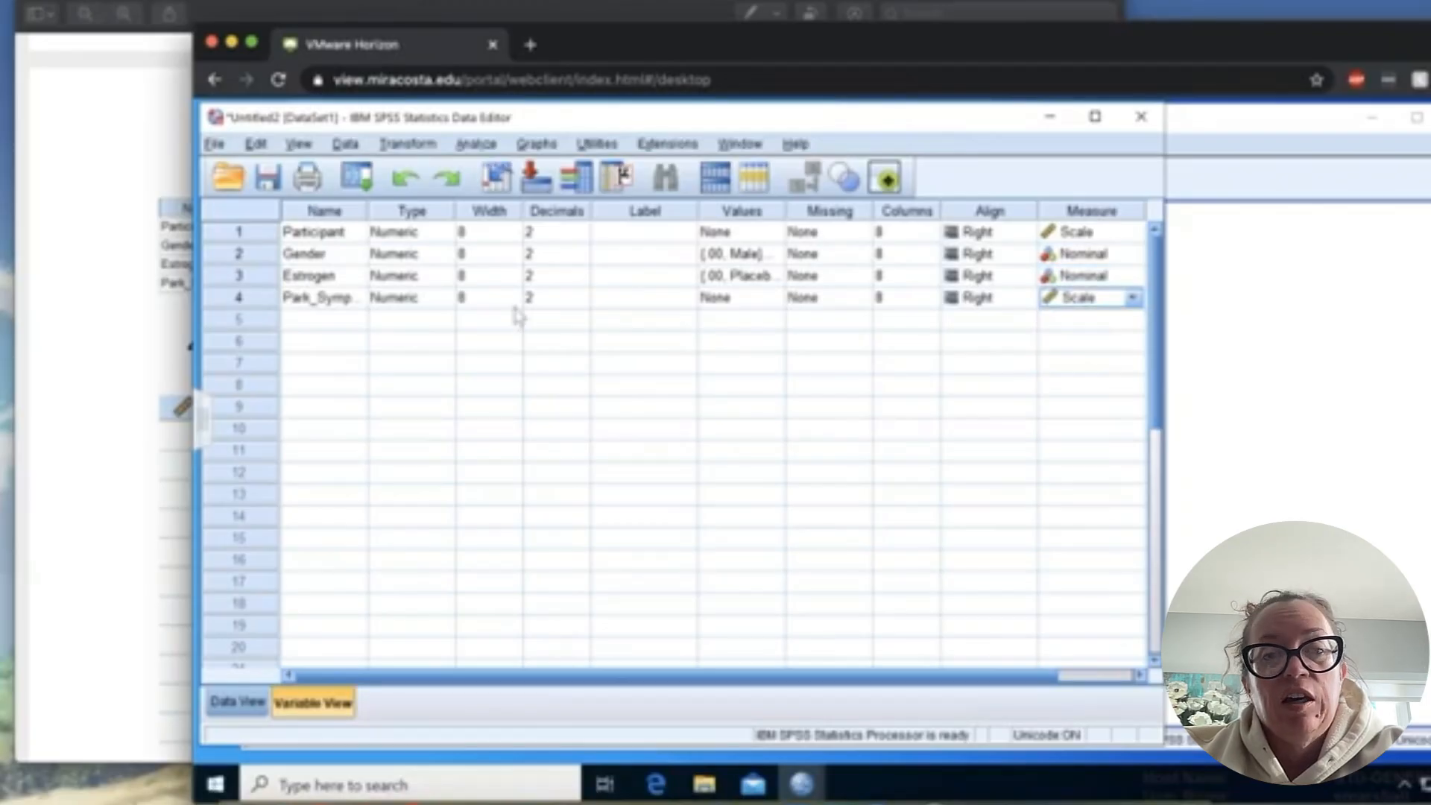
- Check the data table in the PDF guide and paste the copied 18-participant data into SPSS from the first Participant cell
left_click(164, 344)
scroll(457, 521, "down", 5)
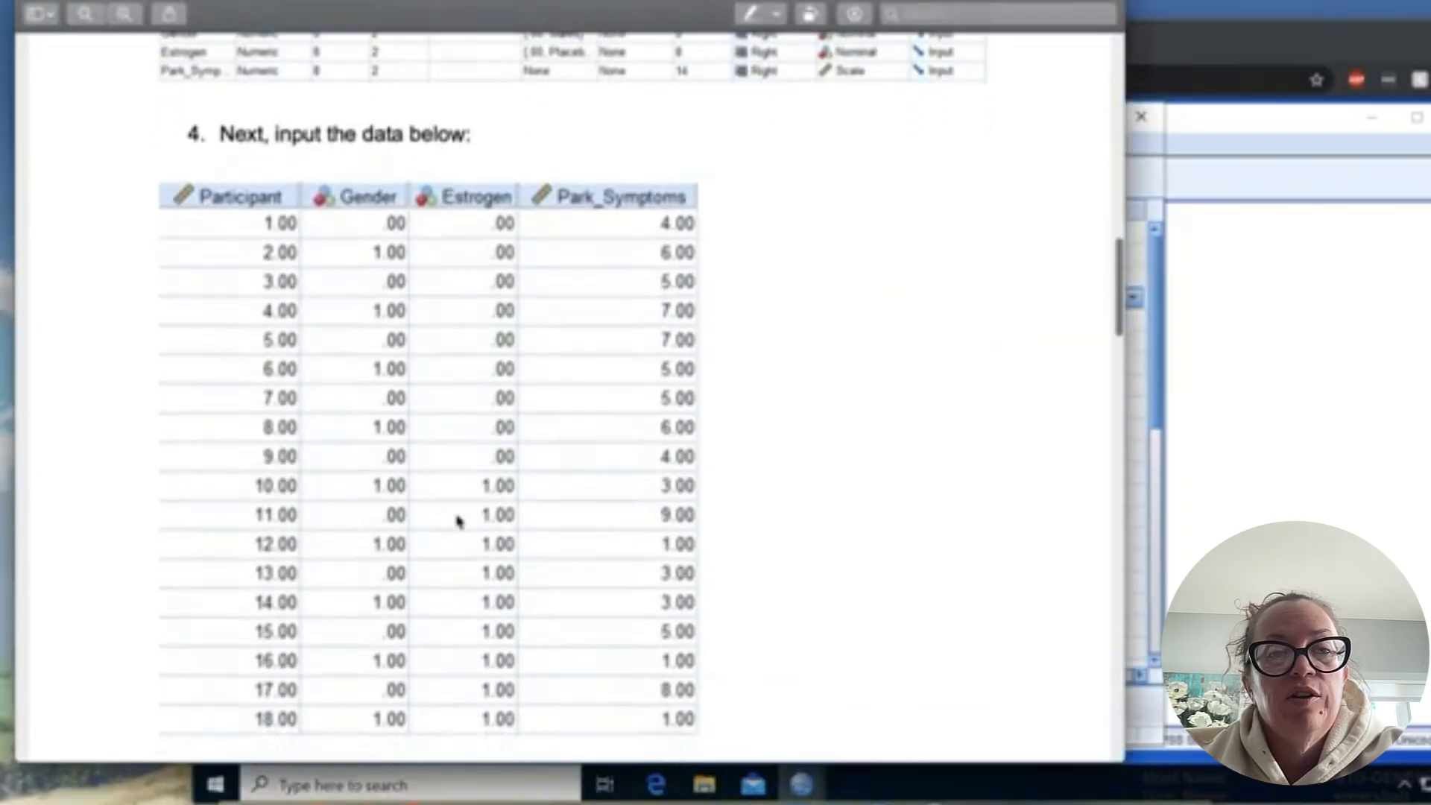
left_click(1144, 543)
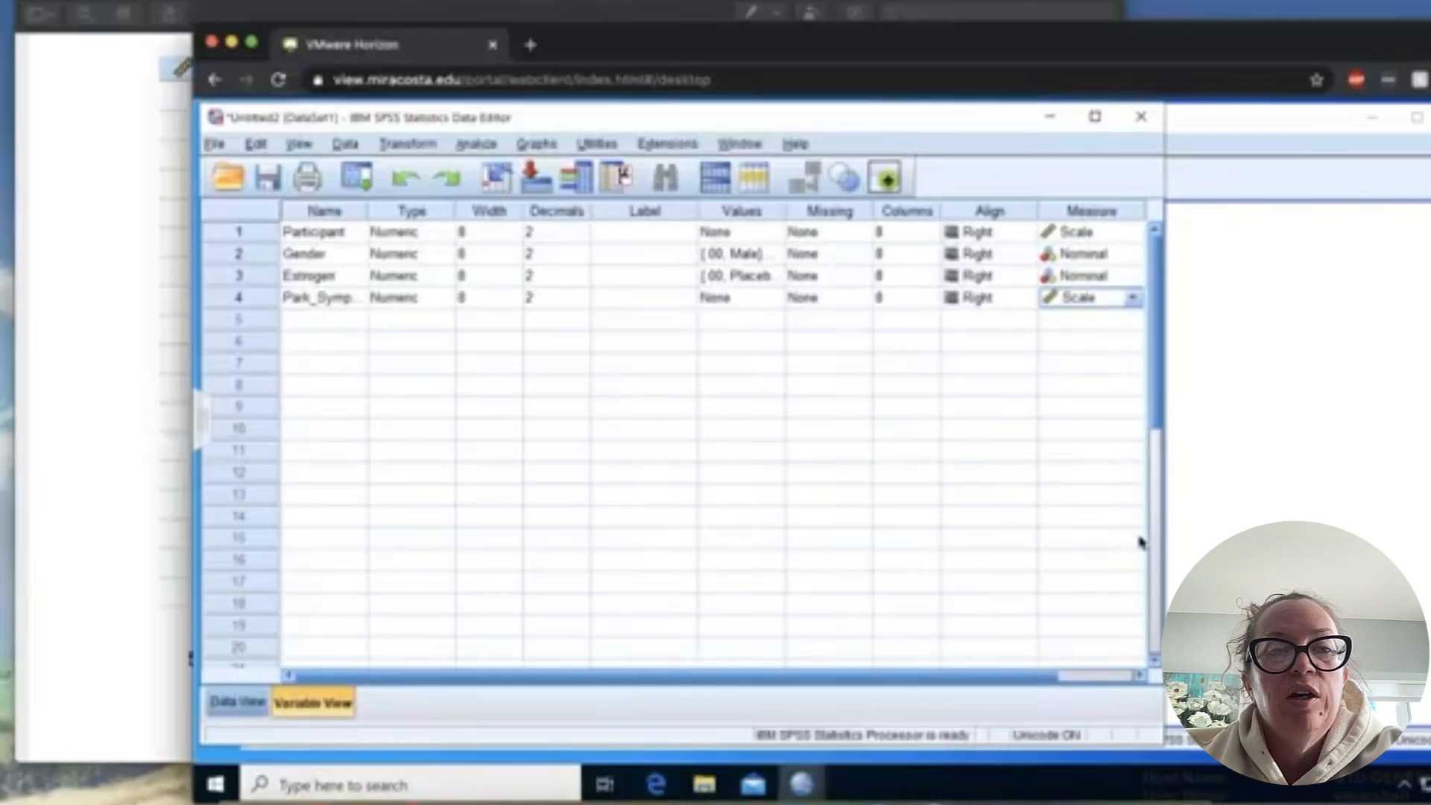
left_click(217, 710)
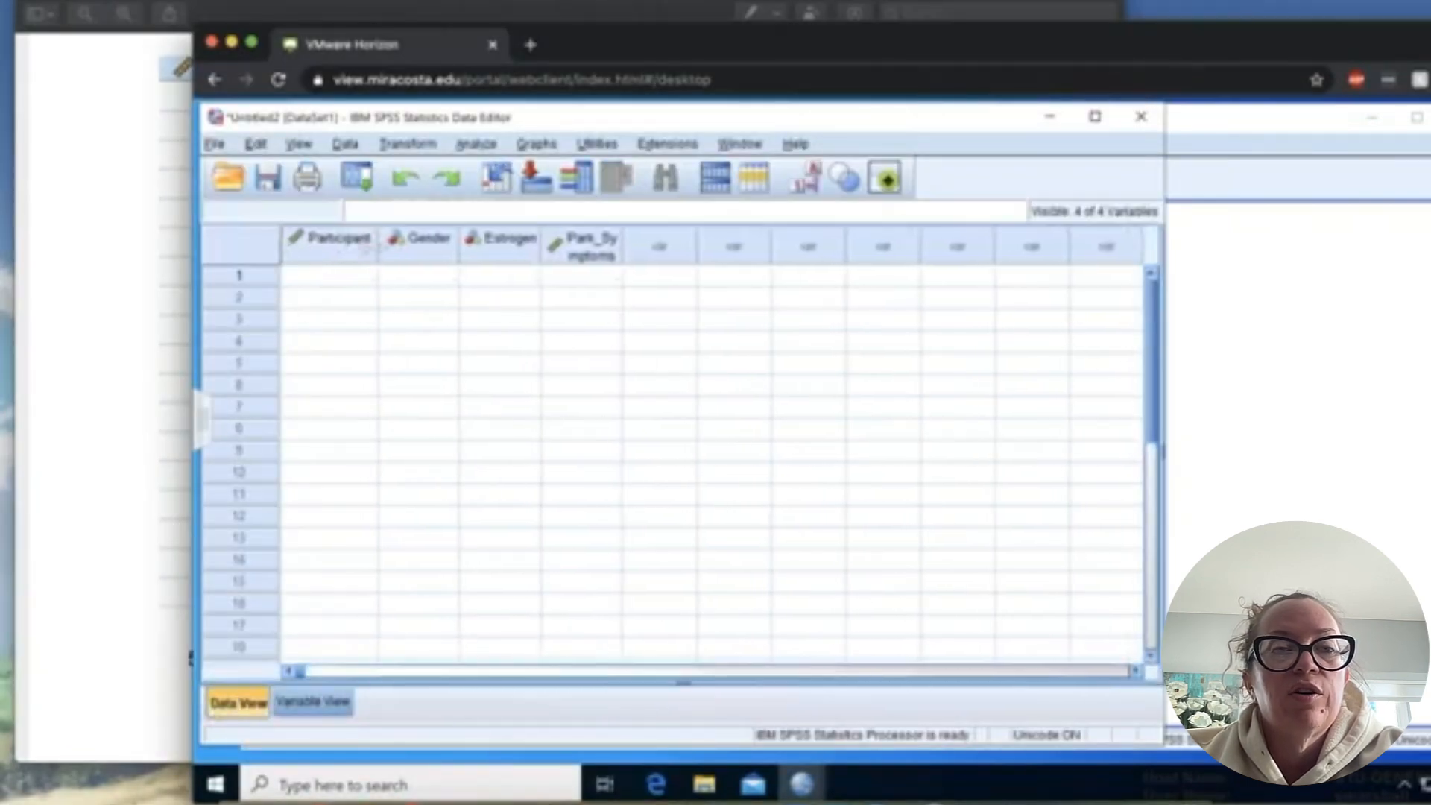
left_click(336, 274)
right_click(342, 290)
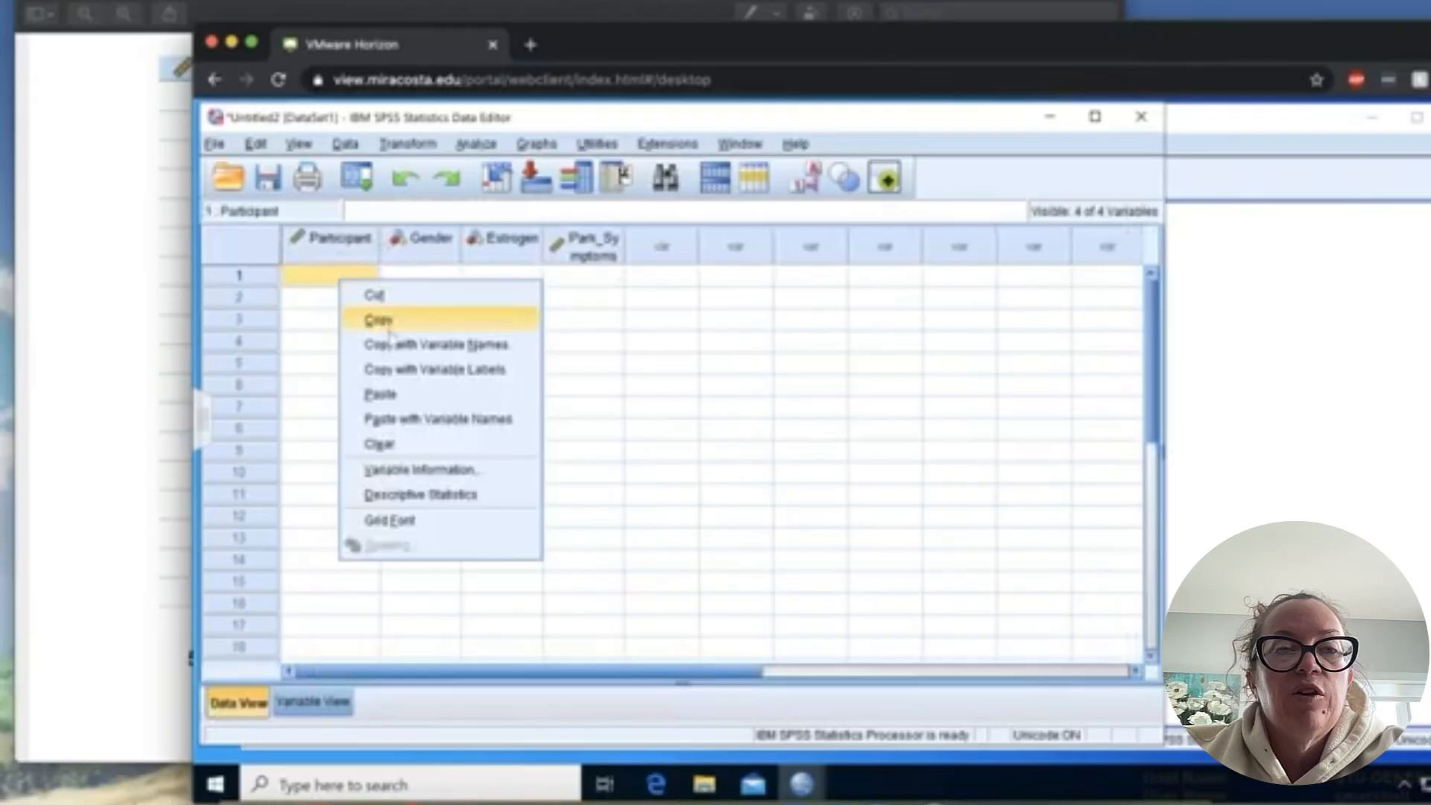
left_click(404, 395)
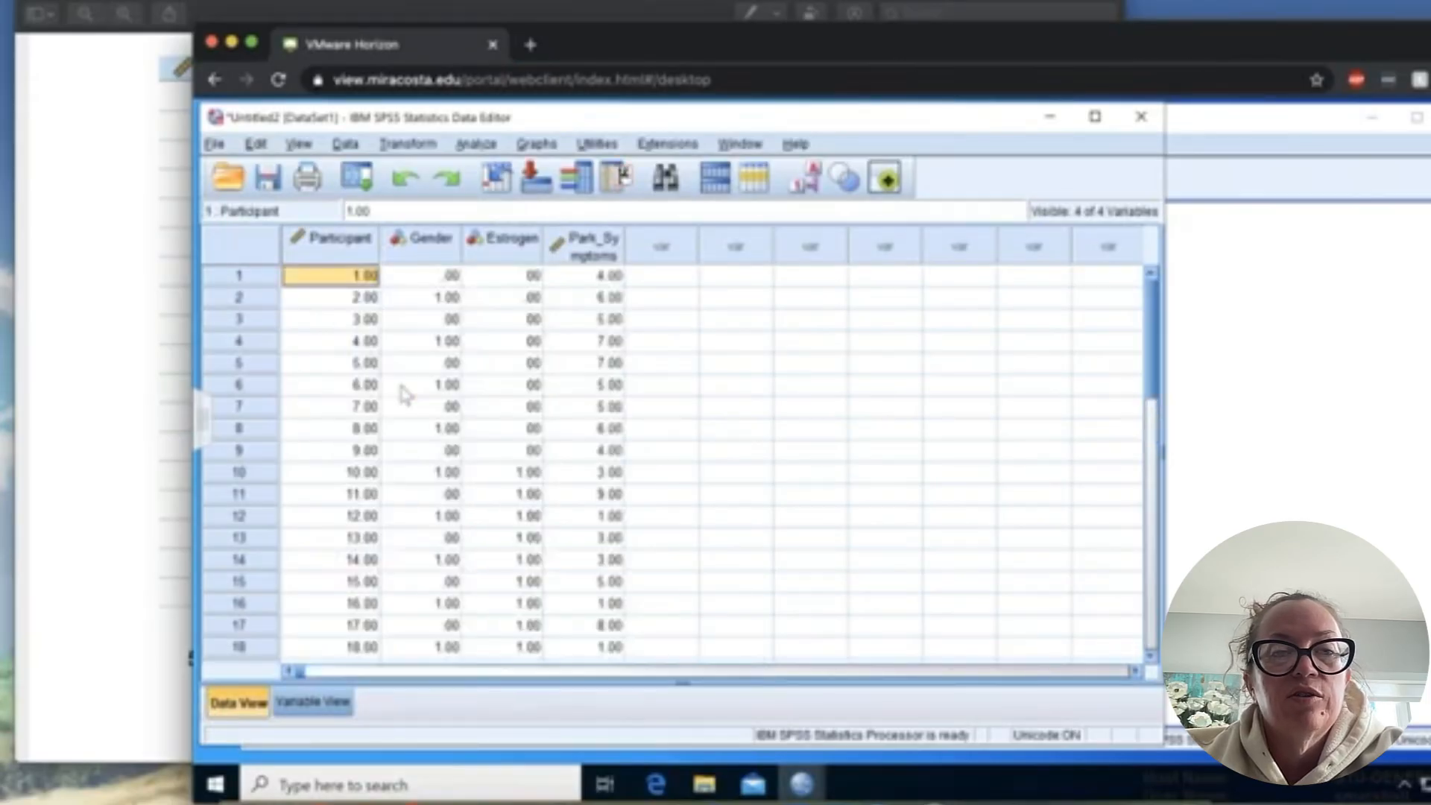
- Switch to the PDF guide and read step 5 on running the General Linear Model Univariate test
left_click(153, 430)
scroll(147, 431, "down", 3)
scroll(147, 430, "down", 5)
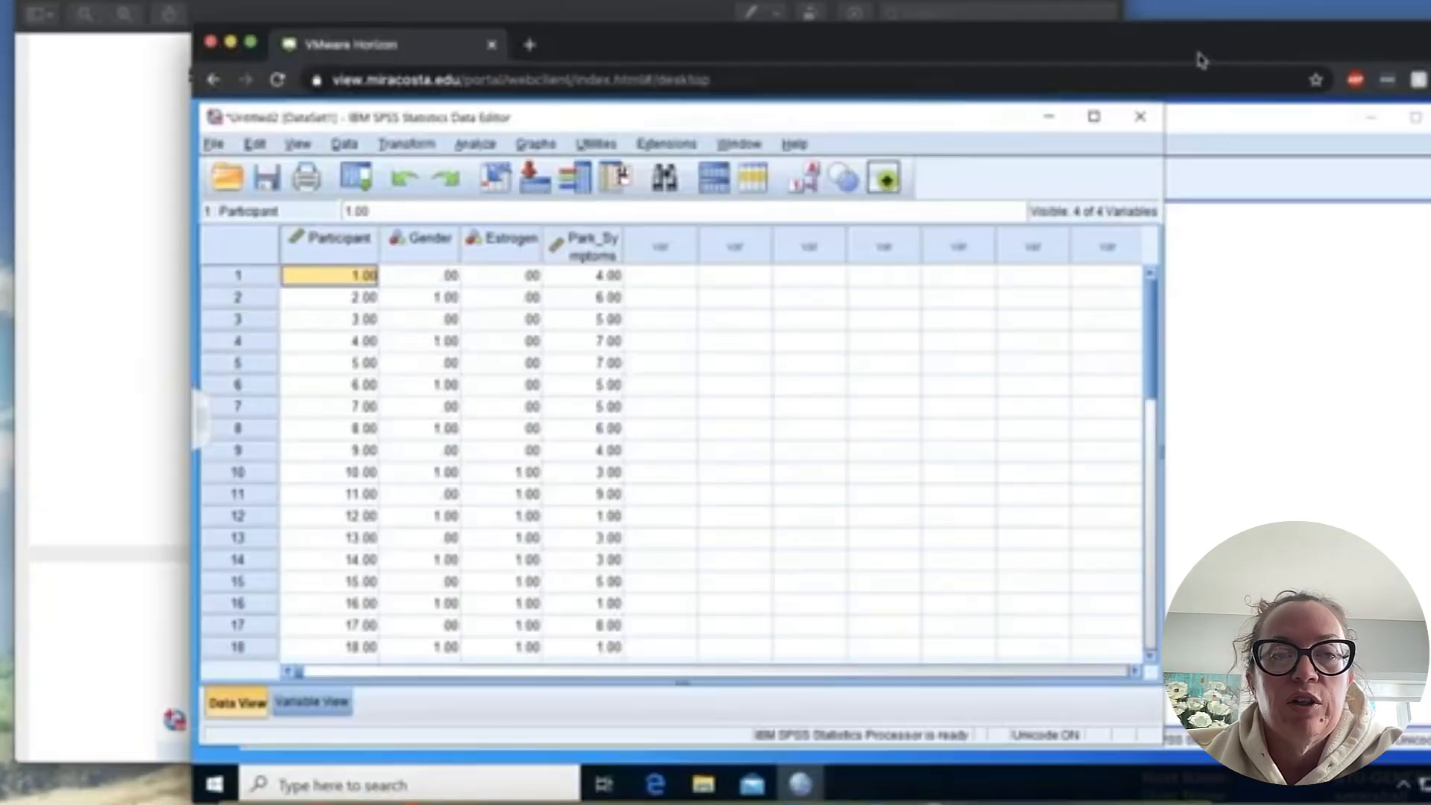
- Switch to the SPSS data editor and open the General Linear Model Univariate analysis
left_click(1203, 61)
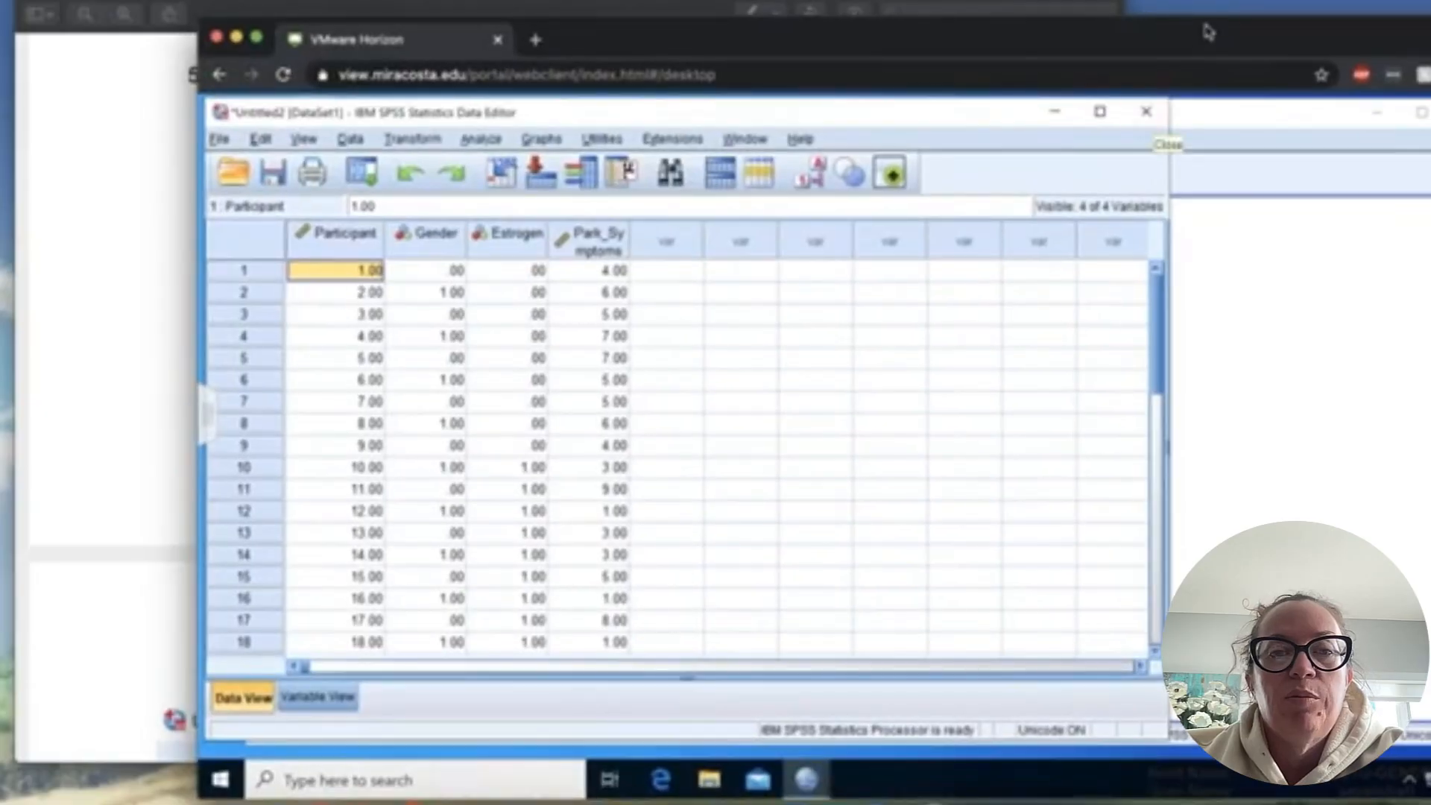
left_click(474, 141)
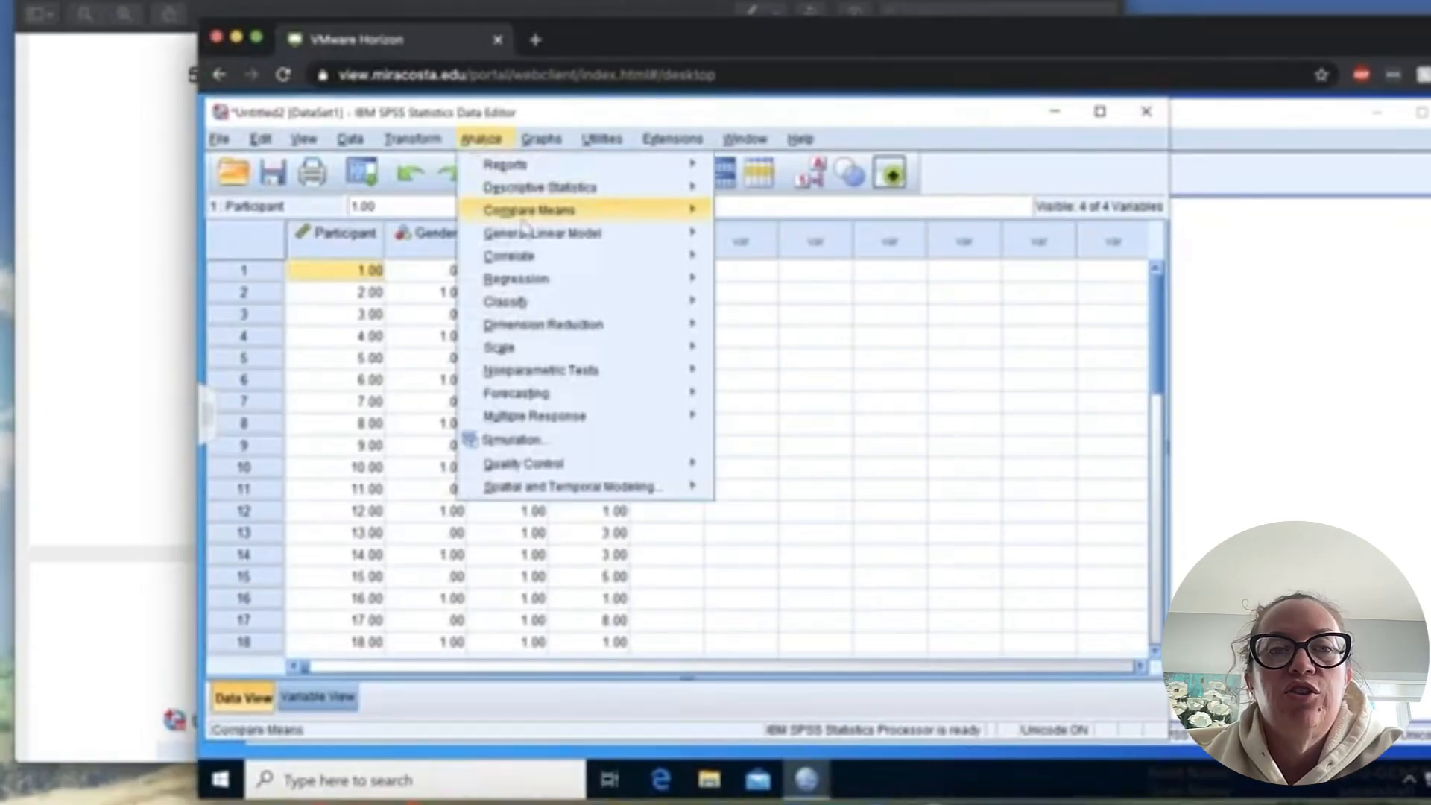
mouse_move(534, 237)
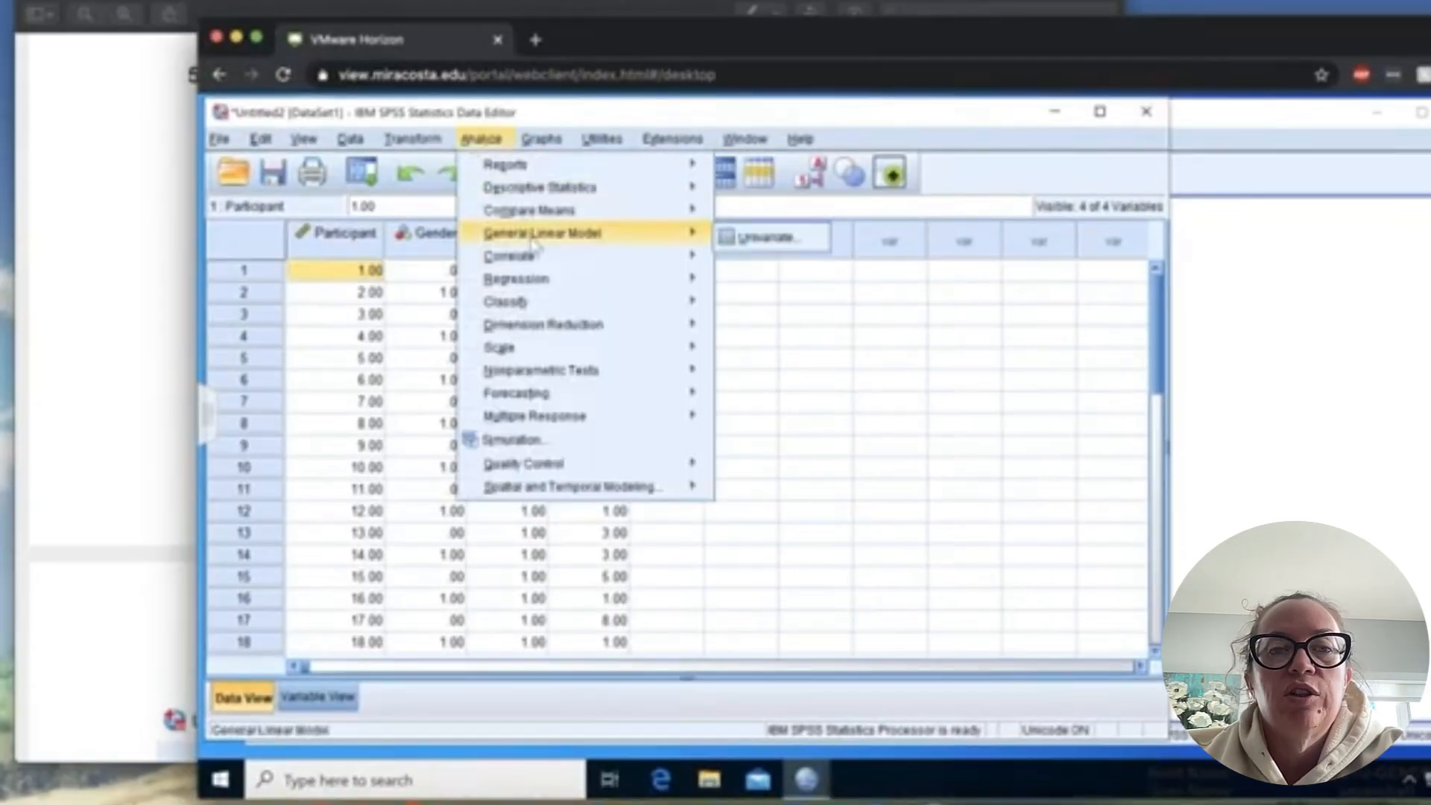
left_click(772, 238)
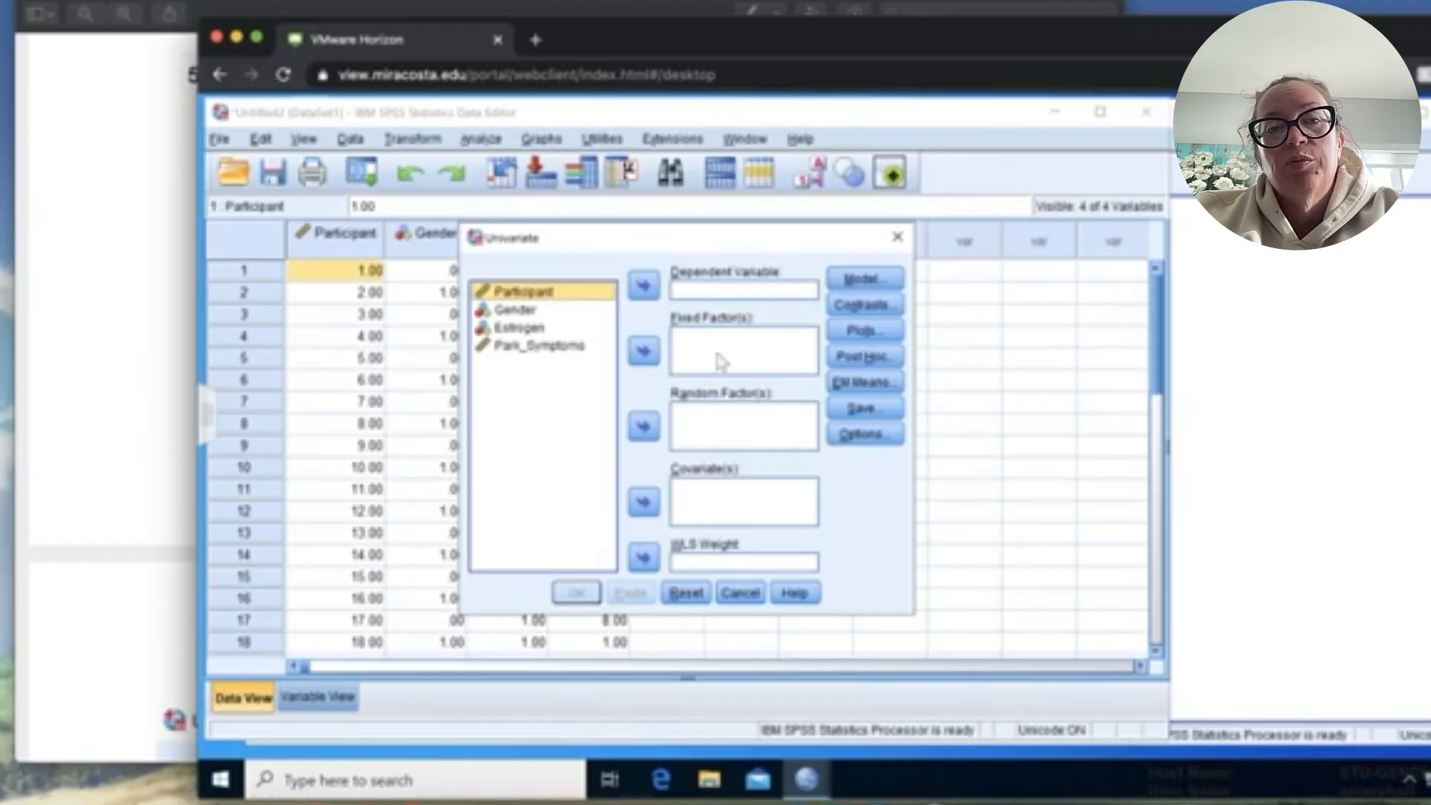
- Assign Gender and Estrogen as fixed factors and Park_Symptoms as the dependent variable of the Univariate analysis
left_click(522, 310)
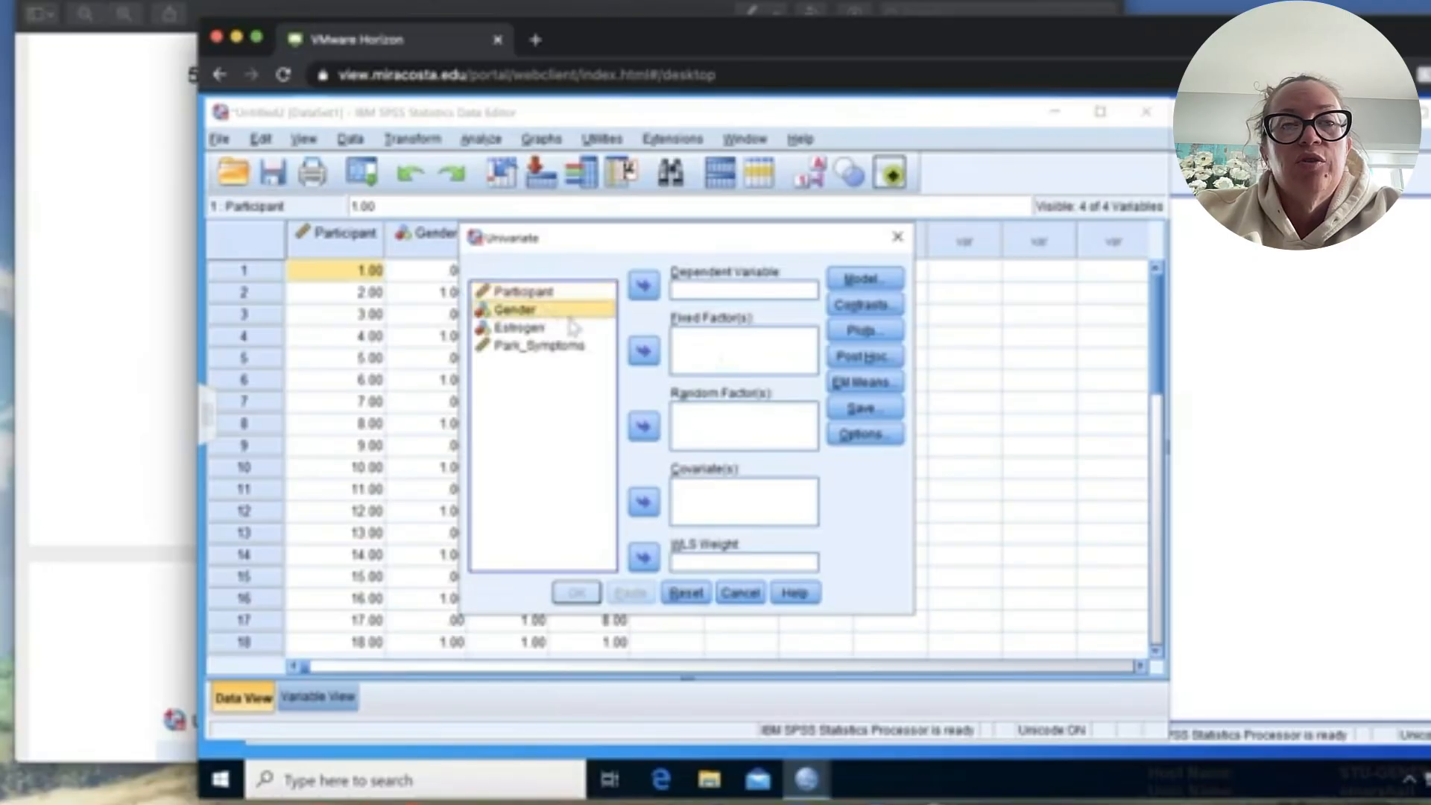
left_click(643, 352)
left_click(559, 310)
left_click(643, 351)
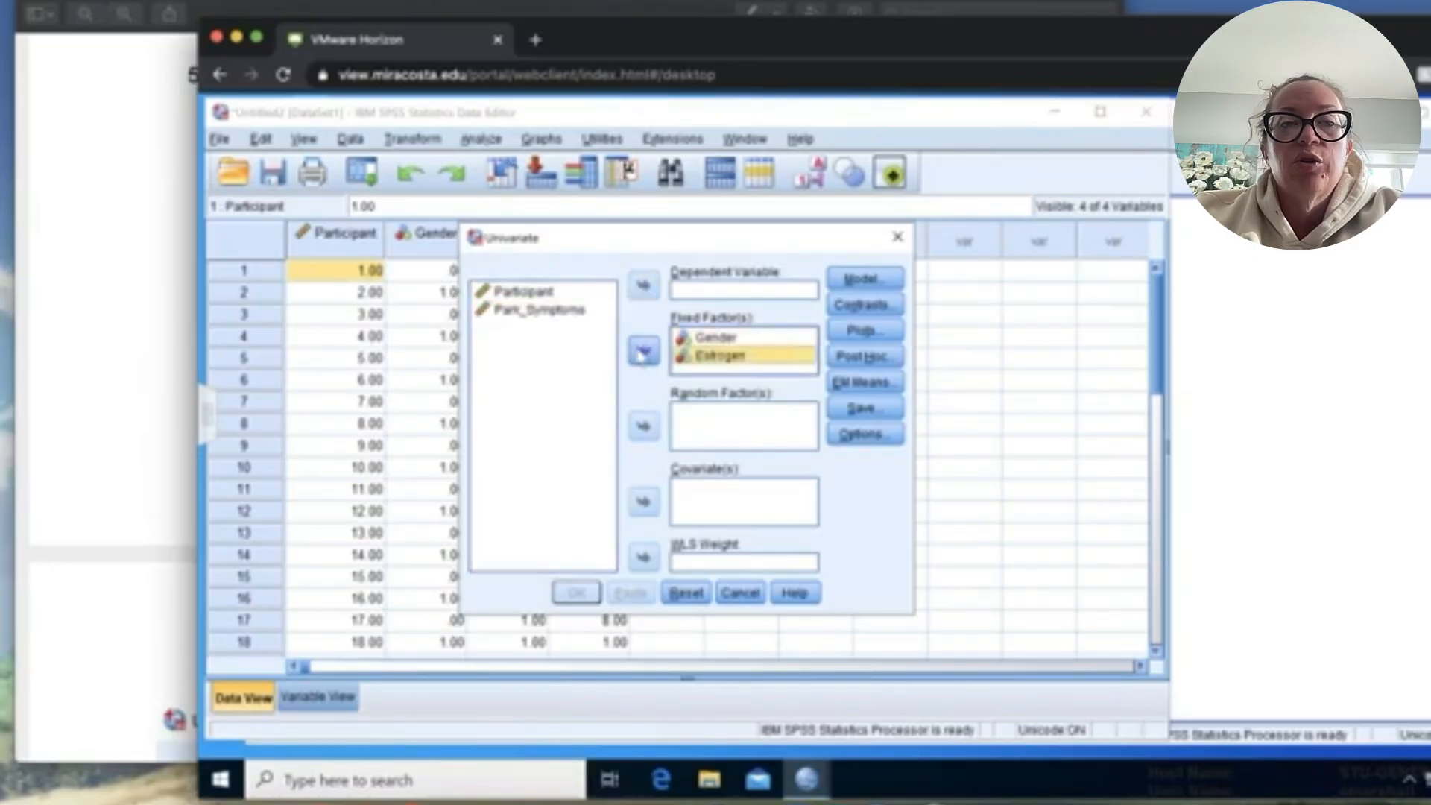
left_click(561, 310)
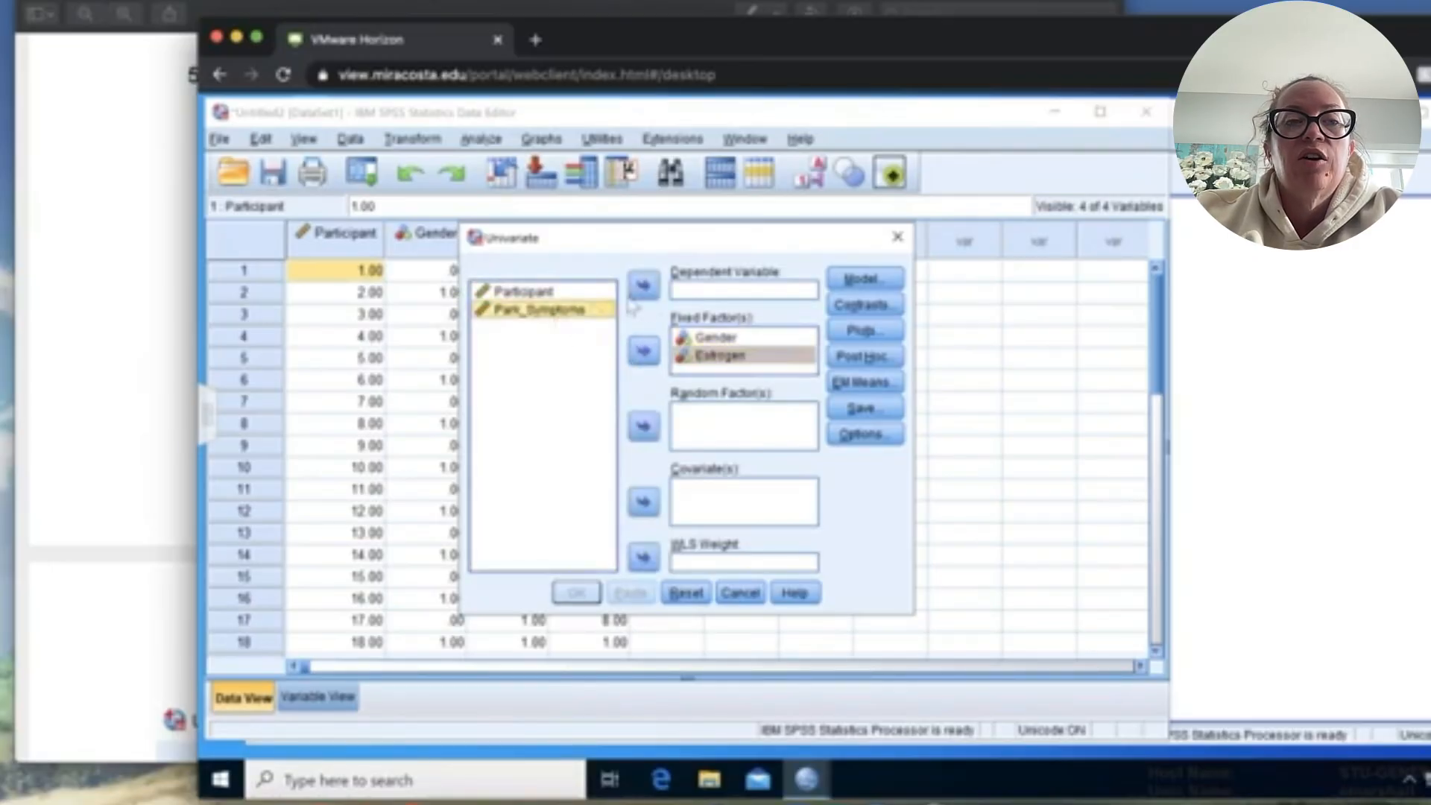
left_click(643, 286)
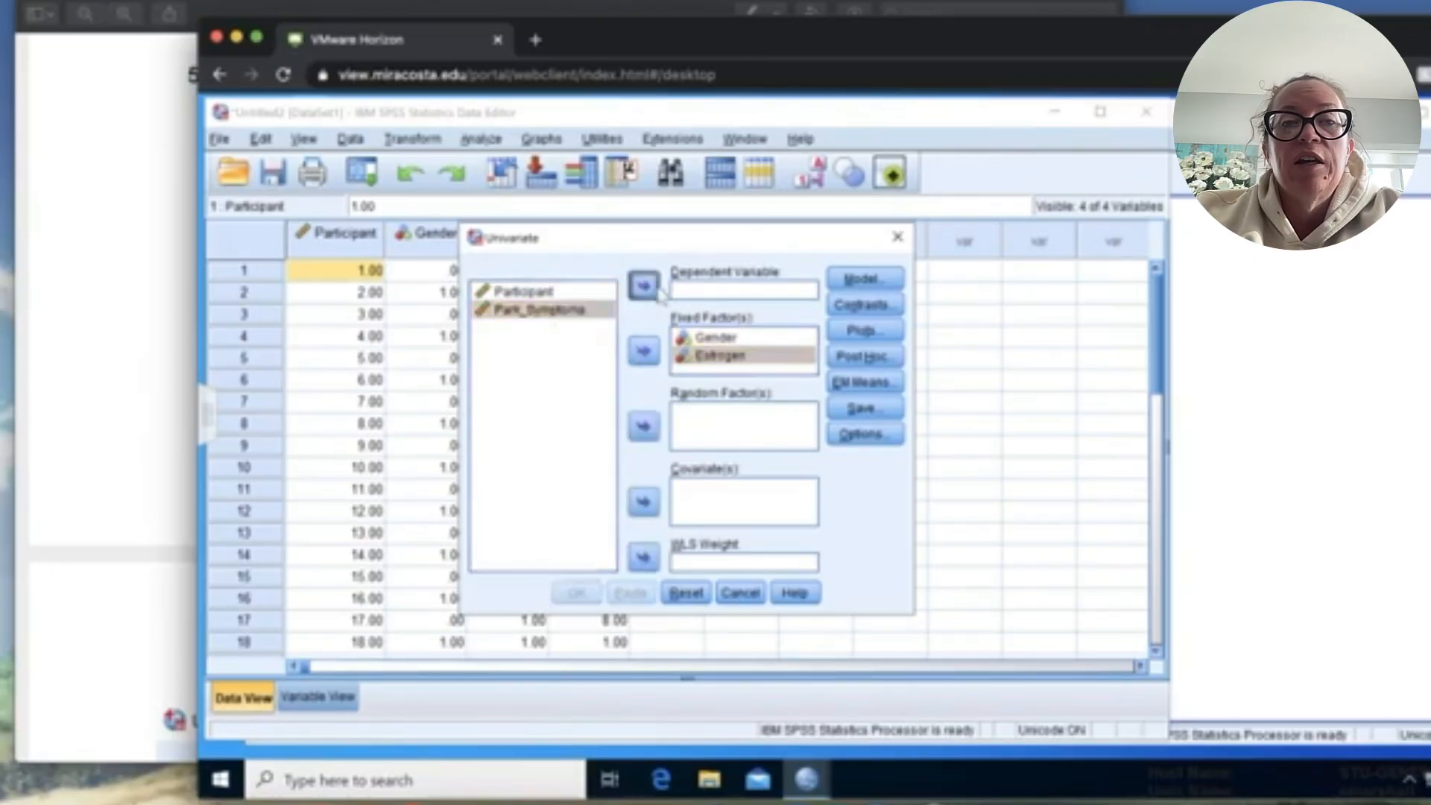
- Switch to the PDF guide and read the instructions for the Univariate variable placement and profile plot
left_click(140, 348)
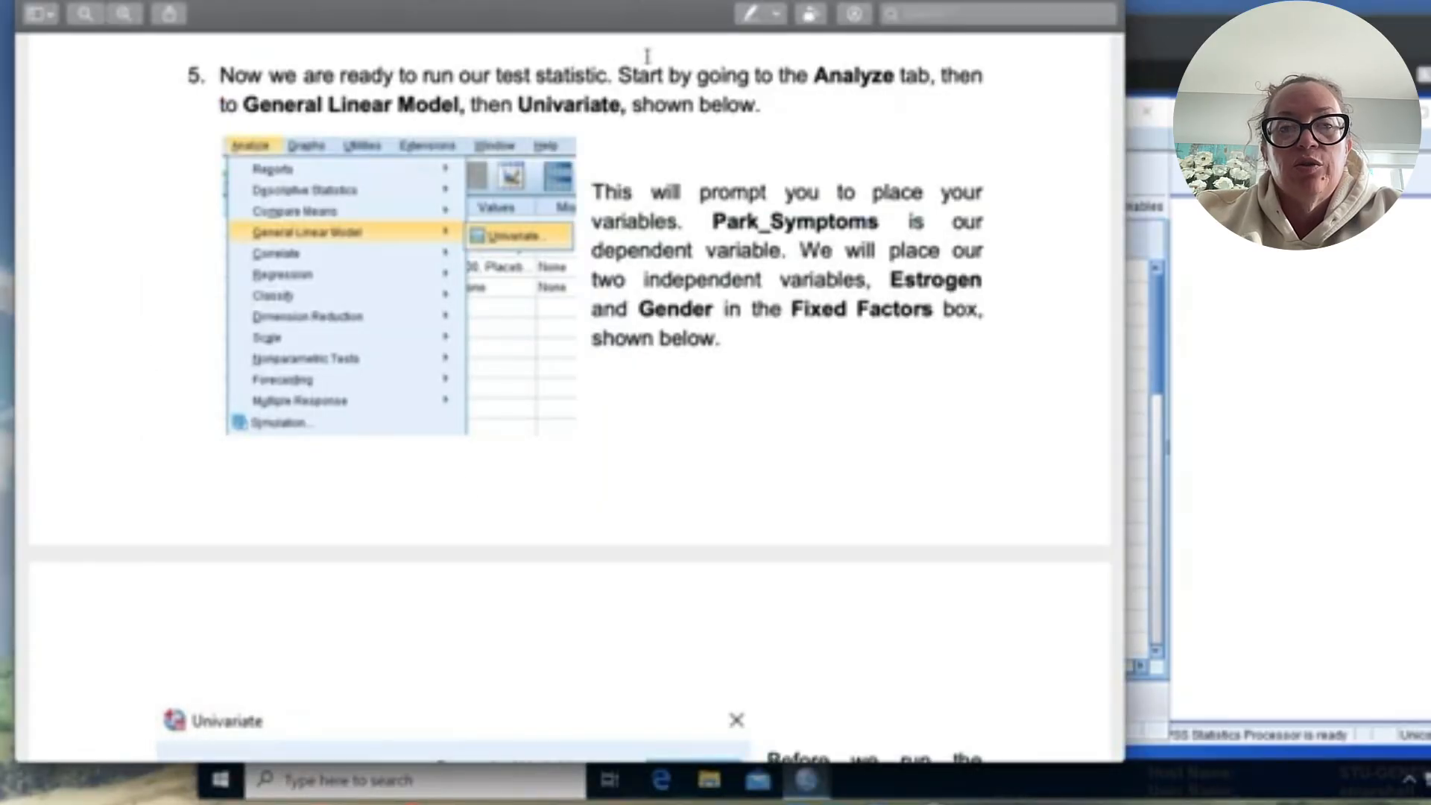
scroll(655, 357, "down", 6)
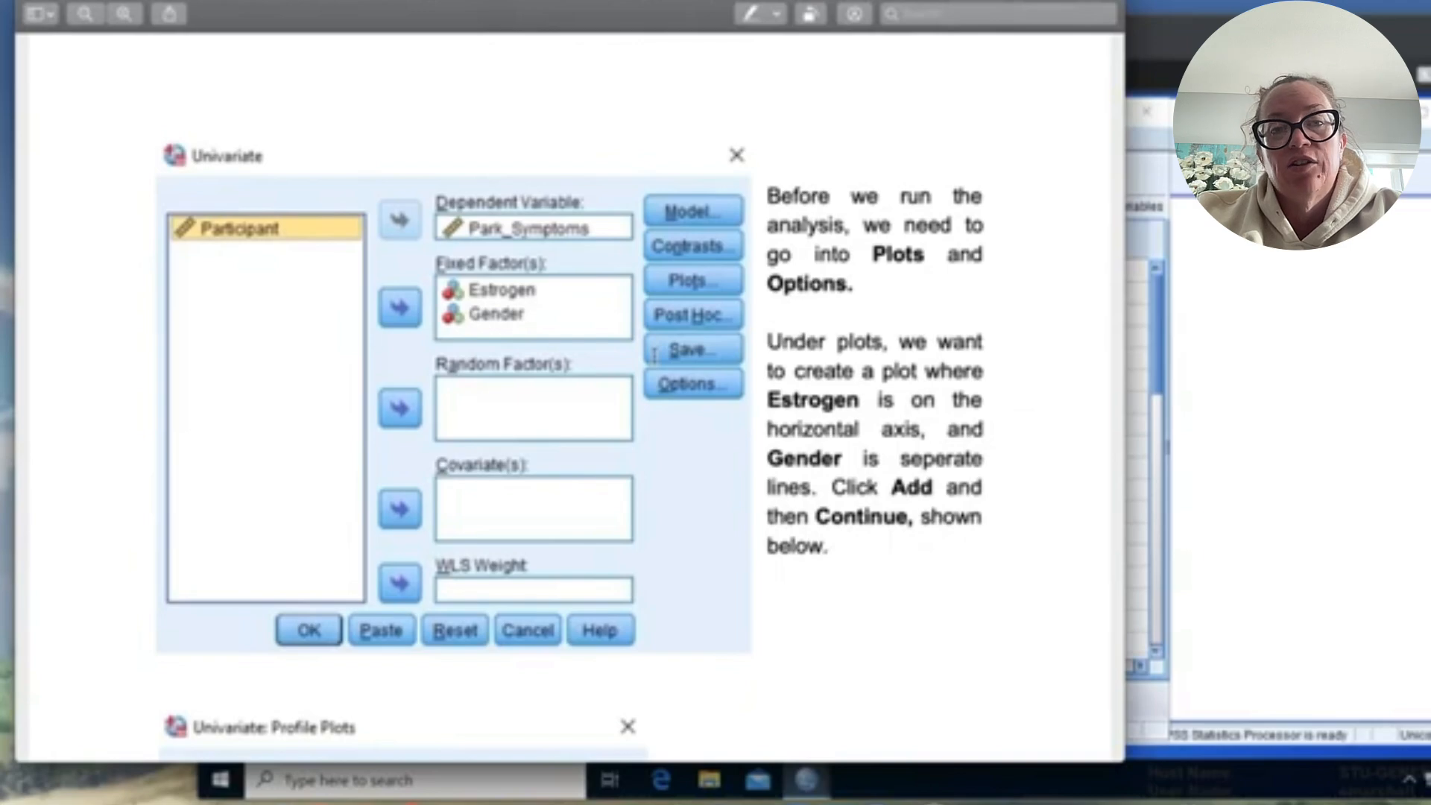
scroll(655, 354, "down", 1)
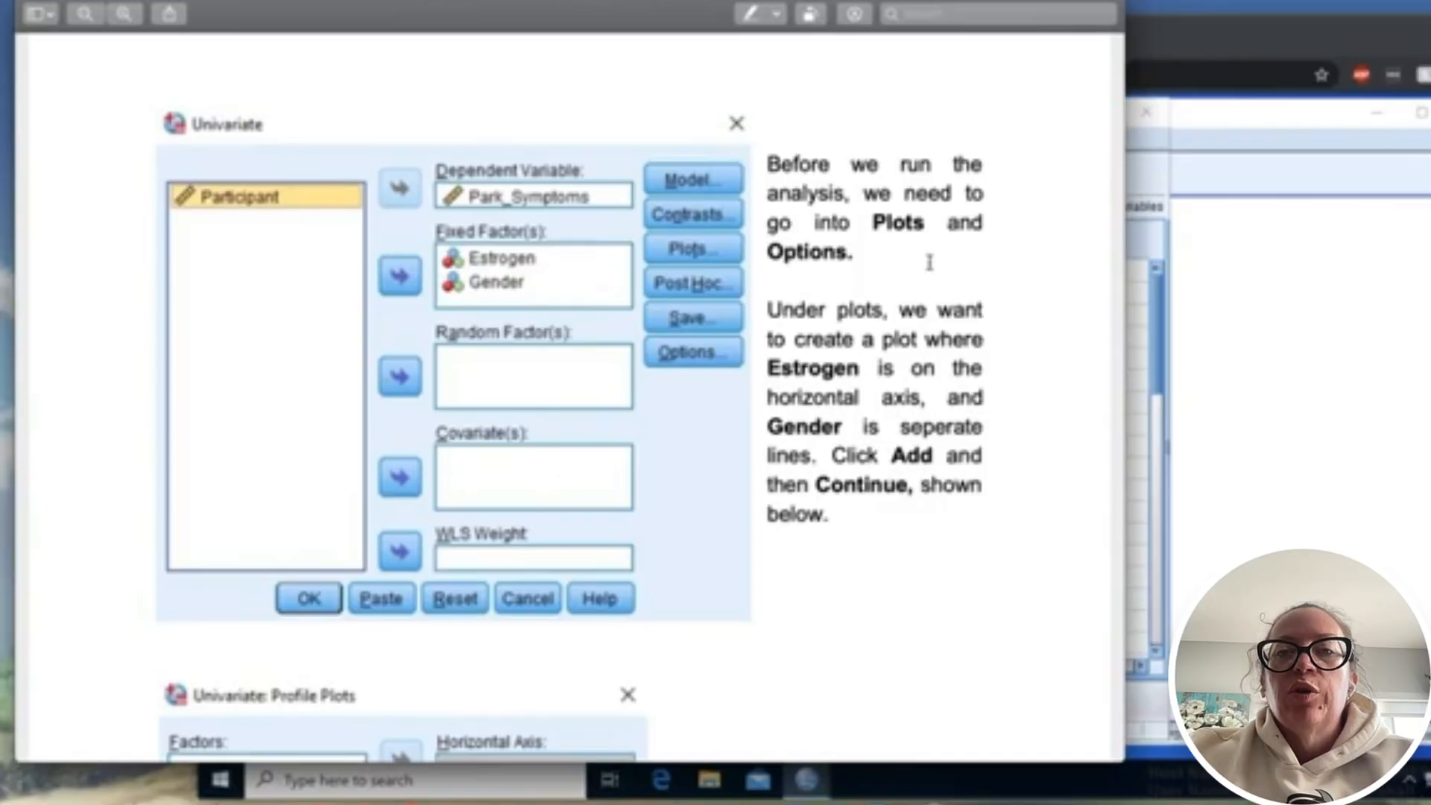
scroll(885, 296, "down", 5)
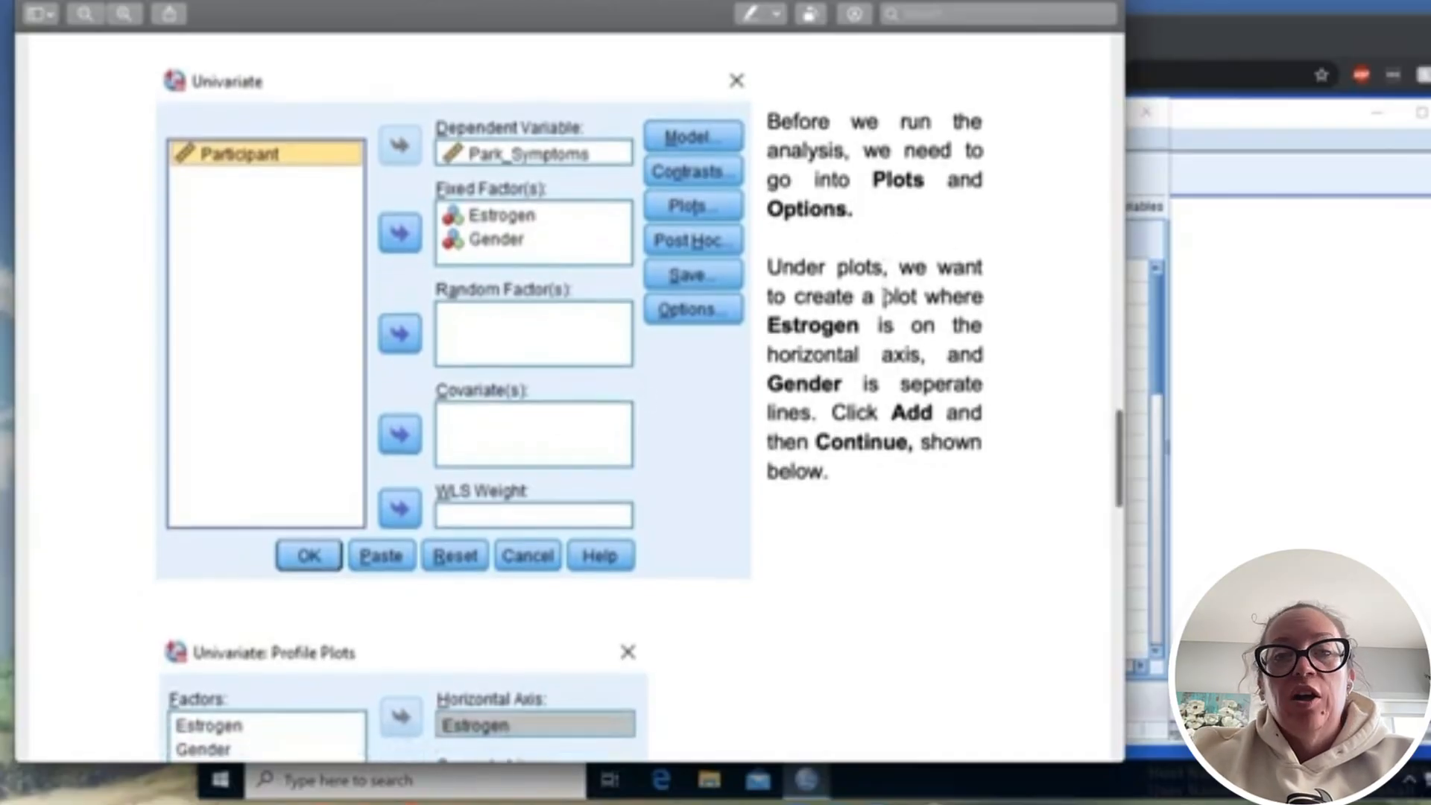
scroll(885, 296, "down", 3)
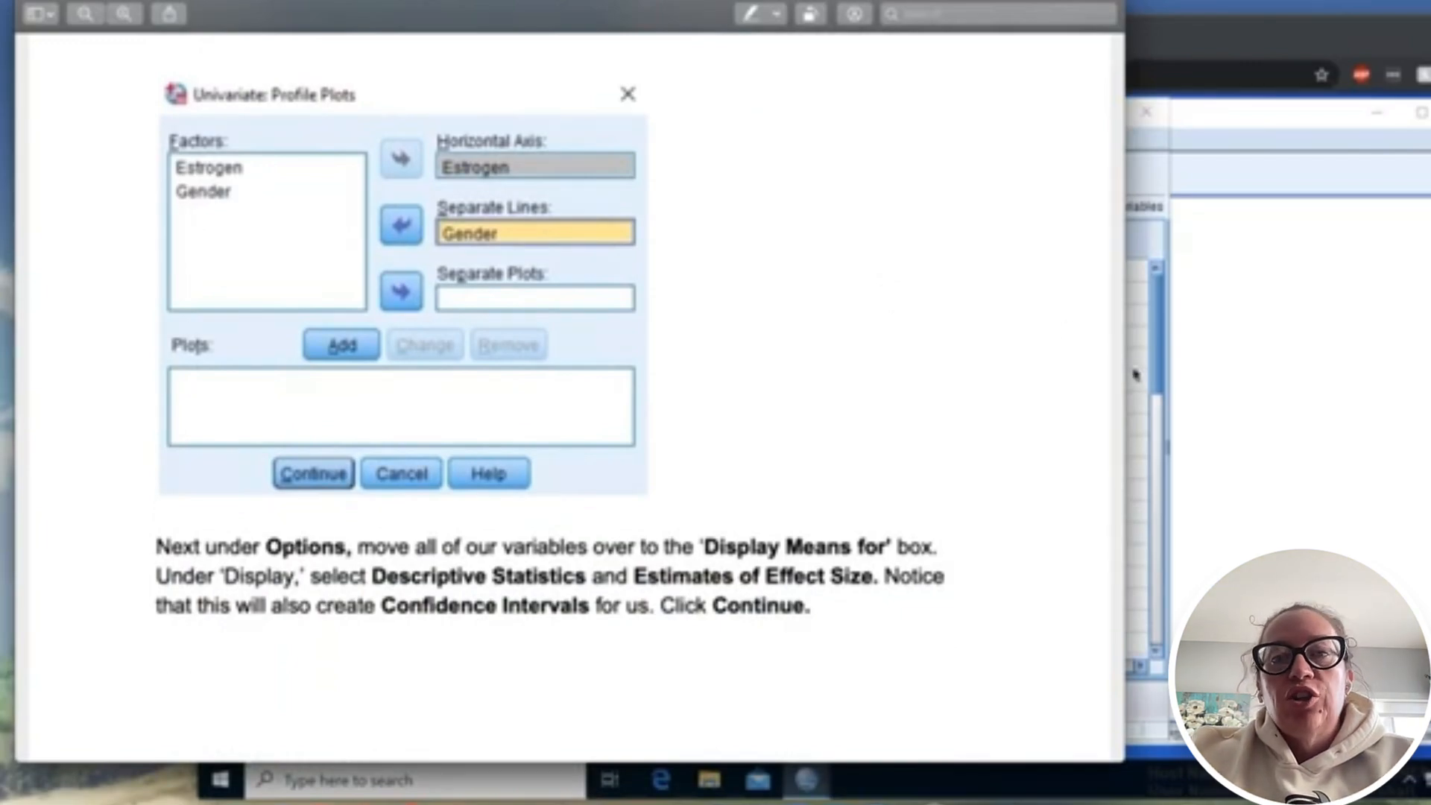
- Switch to SPSS and try to set up a profile plot with Gender as horizontal axis and Estrogen as separate lines
left_click(1155, 355)
left_click(861, 331)
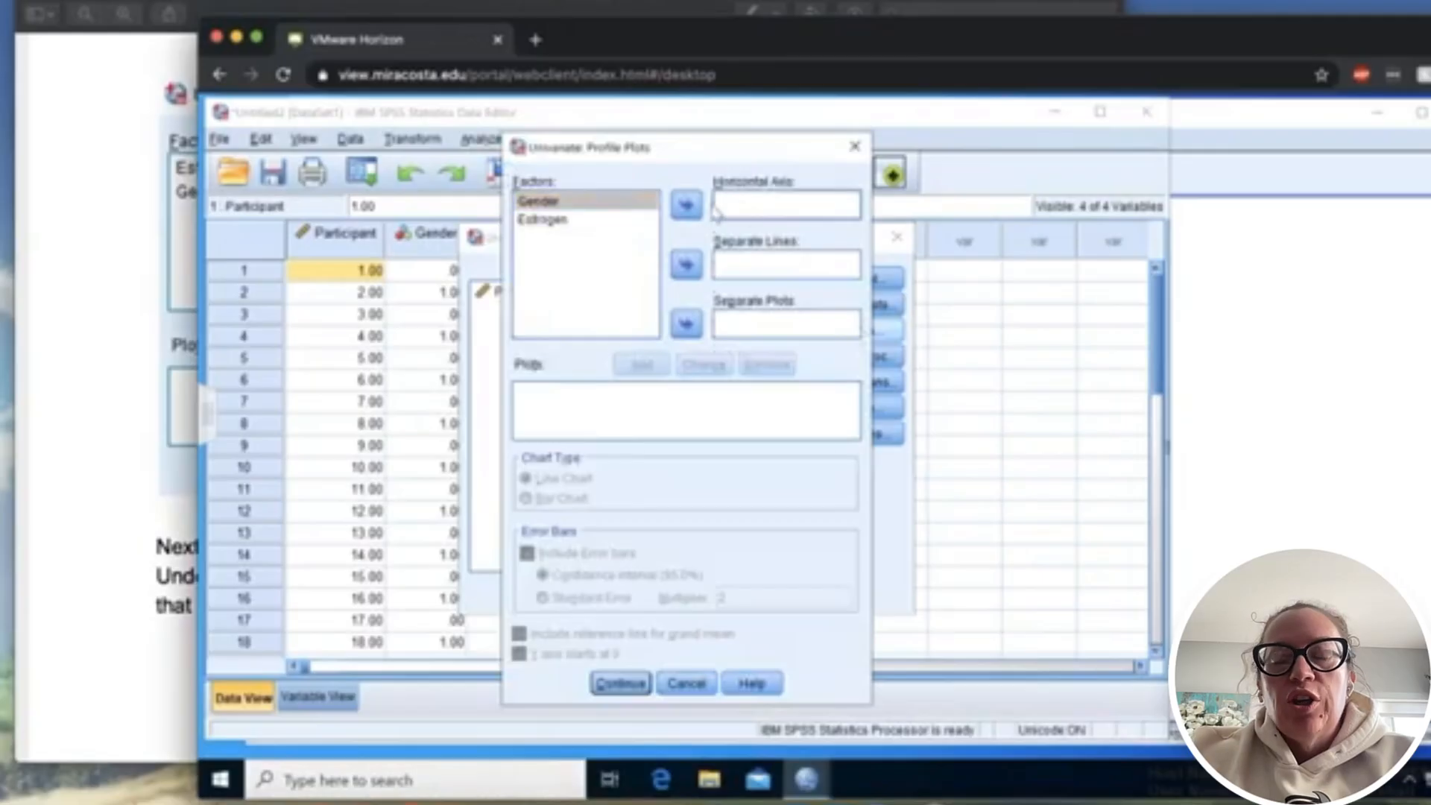
double_click(619, 204)
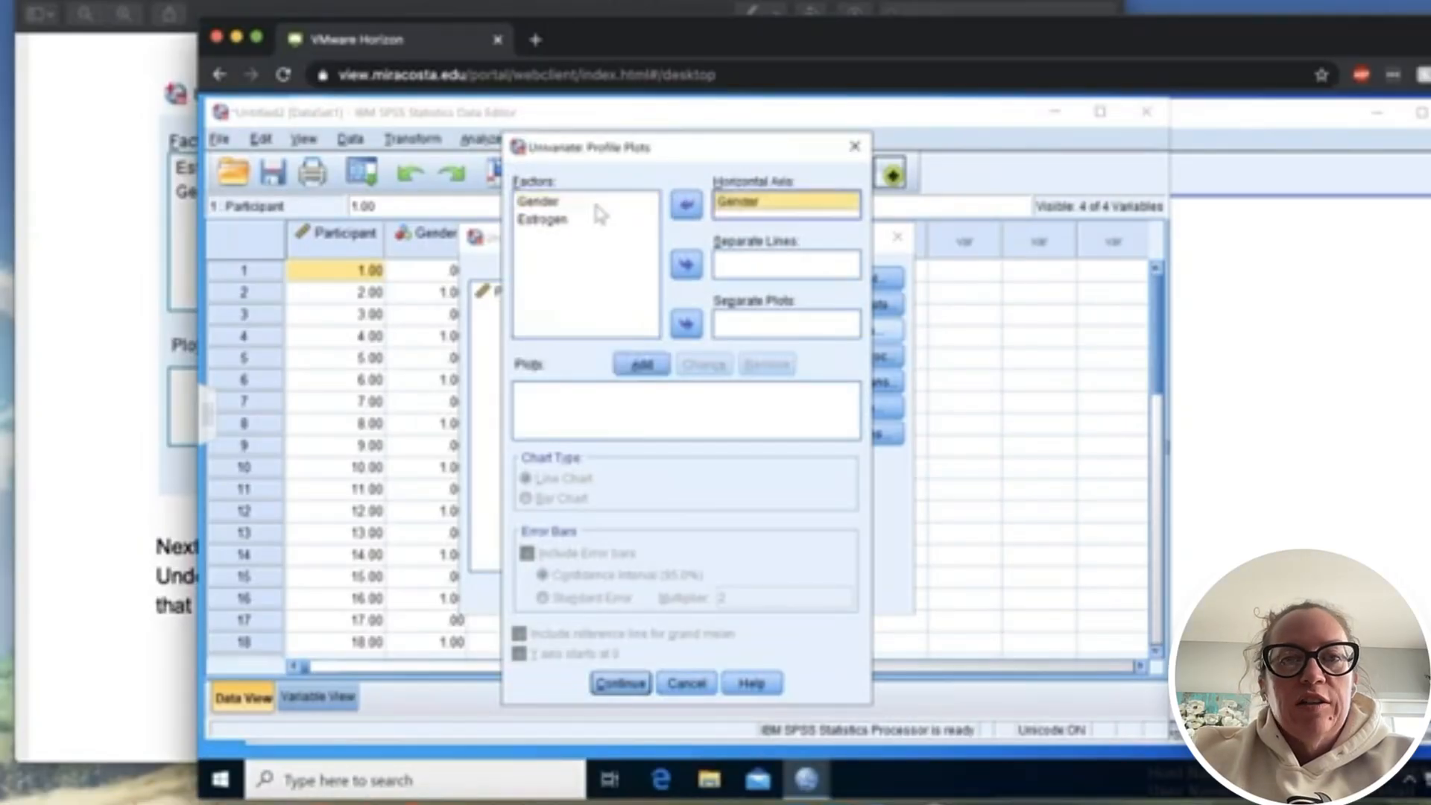
left_click(574, 220)
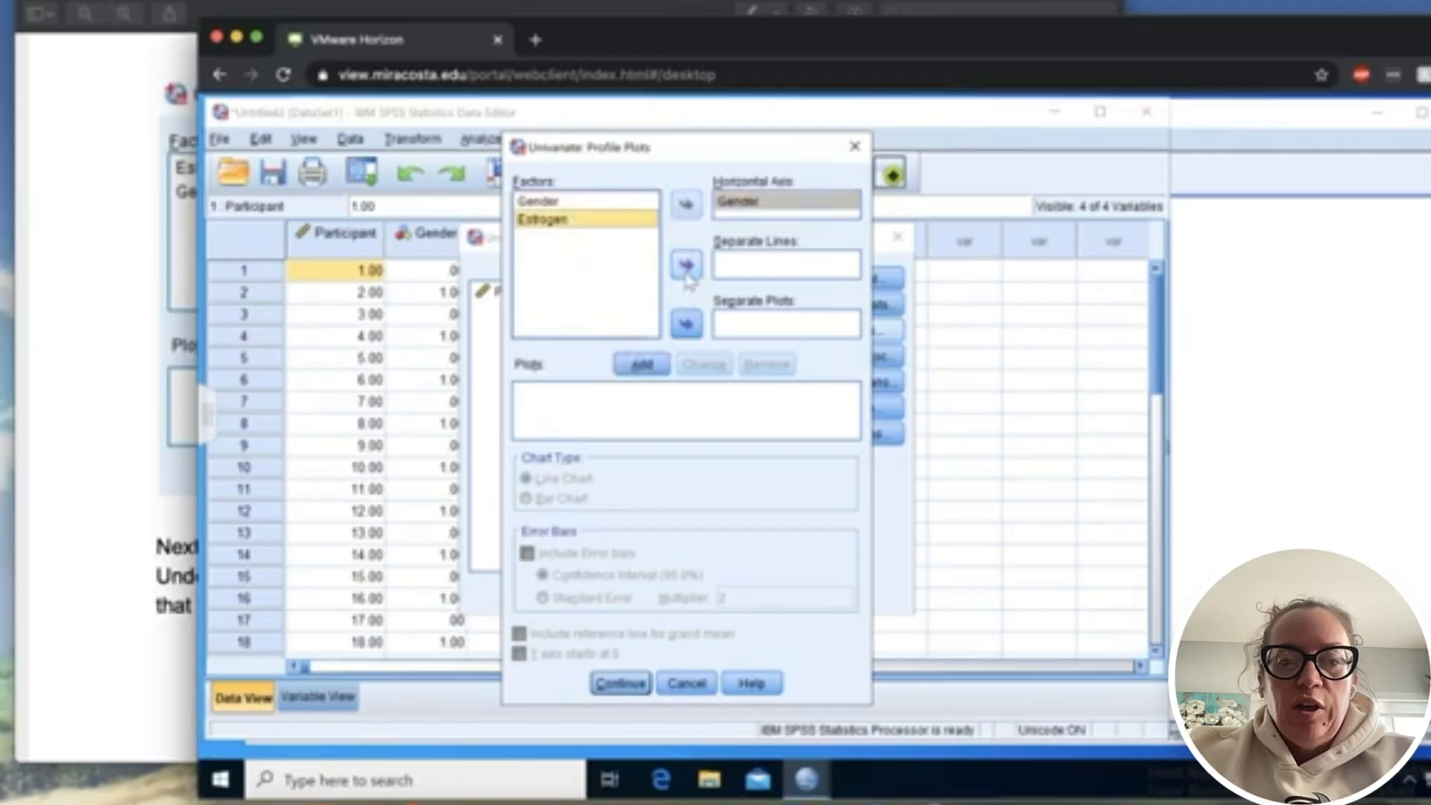
left_click(686, 266)
- Switch to the PDF guide and read which display means and statistics to select under Options
left_click(185, 438)
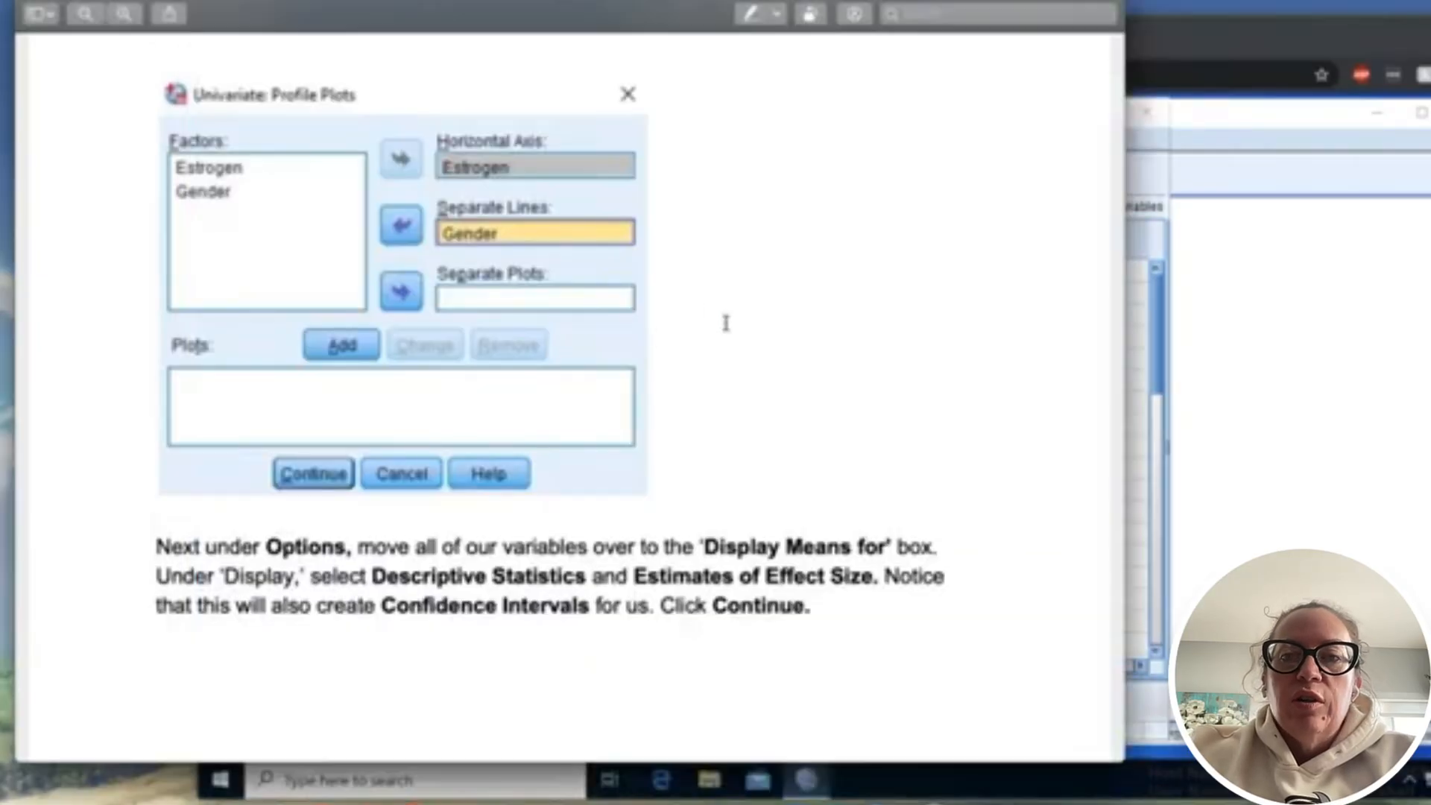
scroll(821, 546, "down", 1)
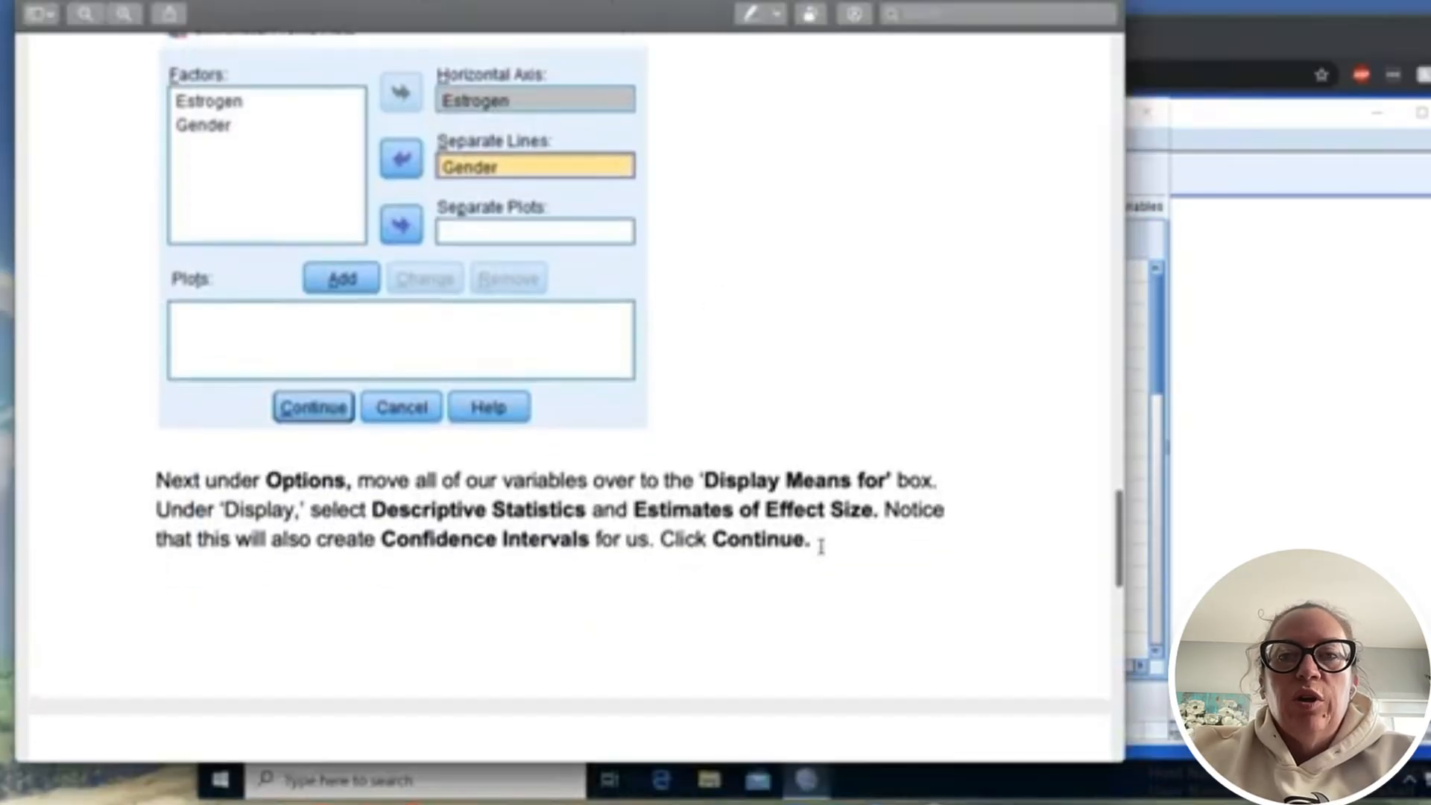
scroll(820, 546, "down", 5)
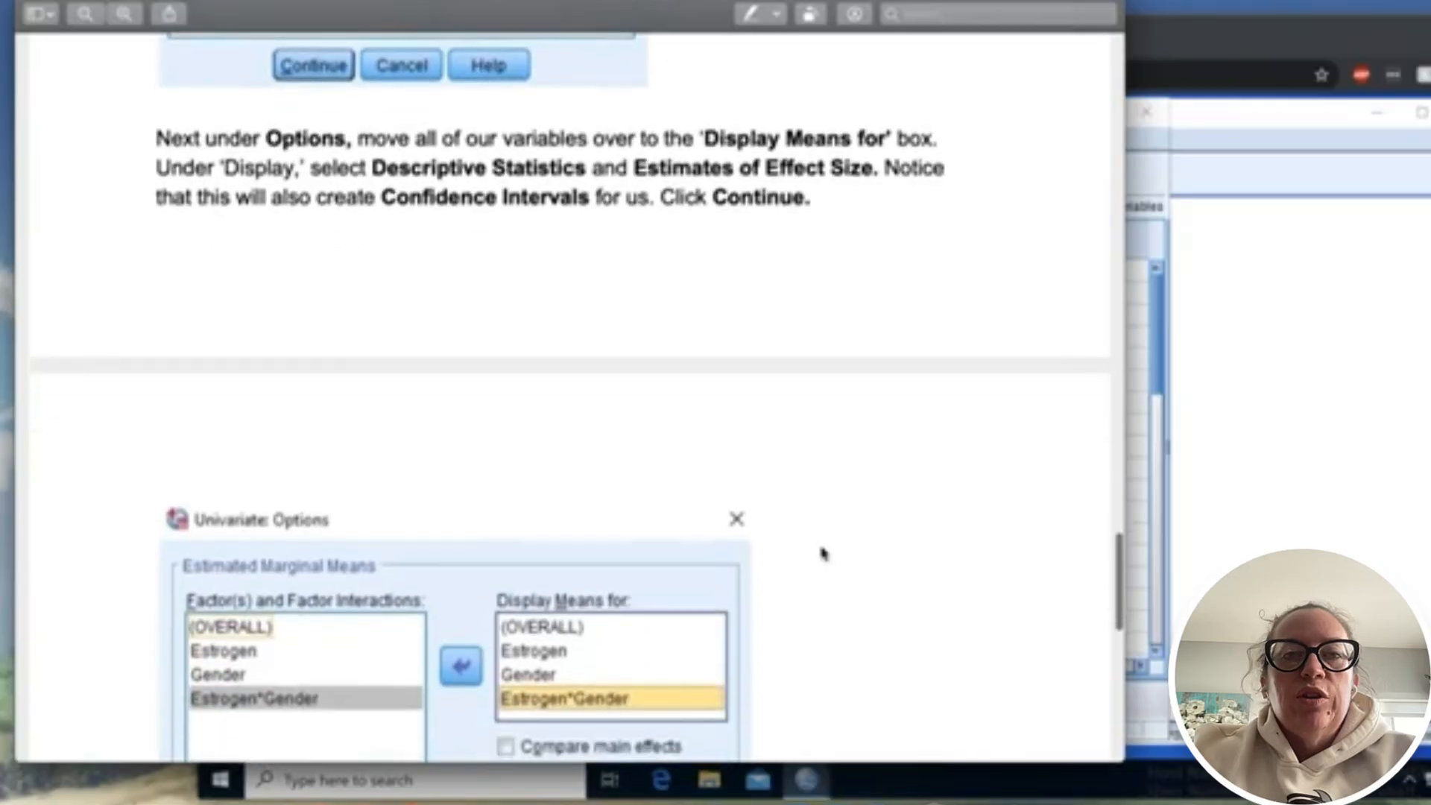
scroll(823, 553, "down", 1)
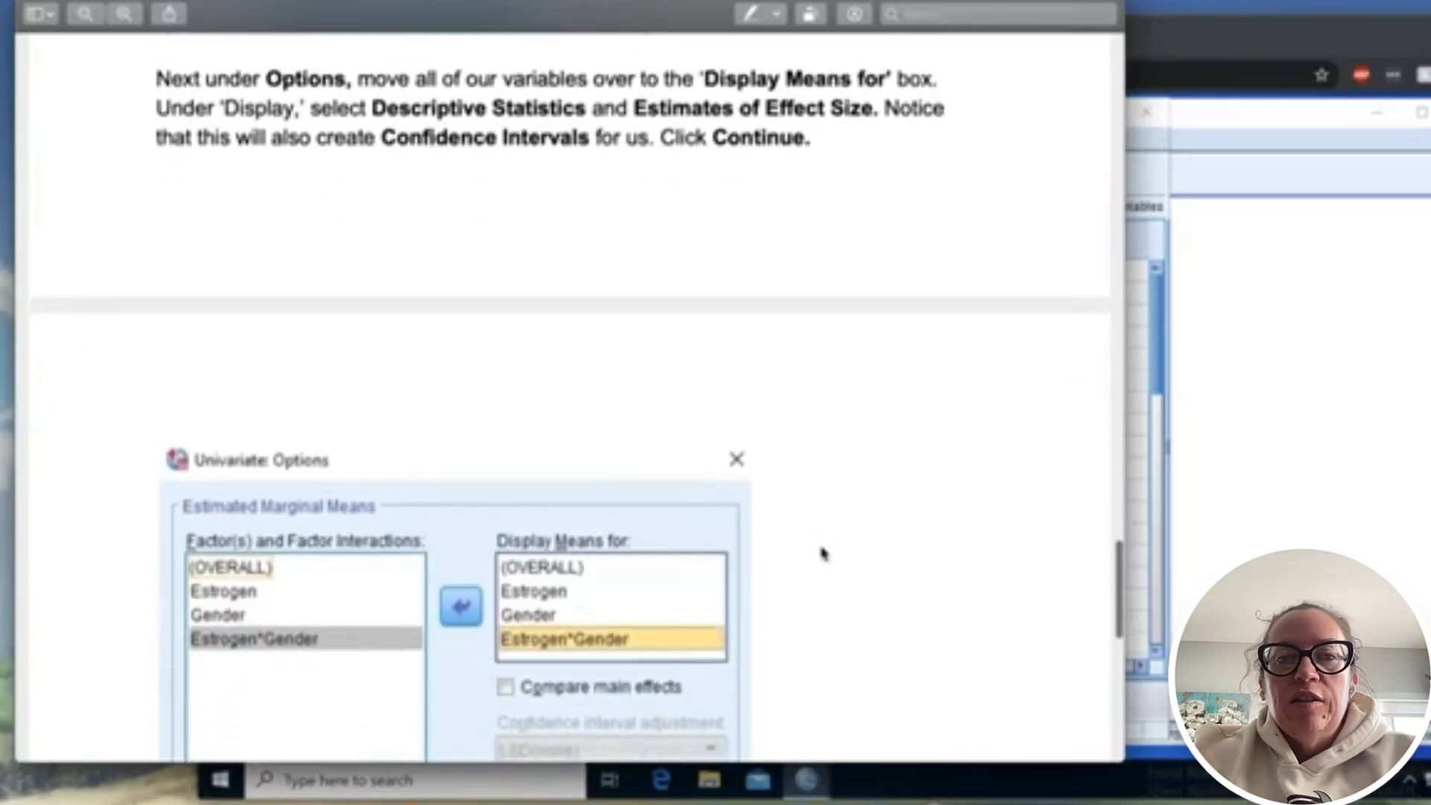
scroll(823, 553, "down", 2)
scroll(823, 553, "up", 2)
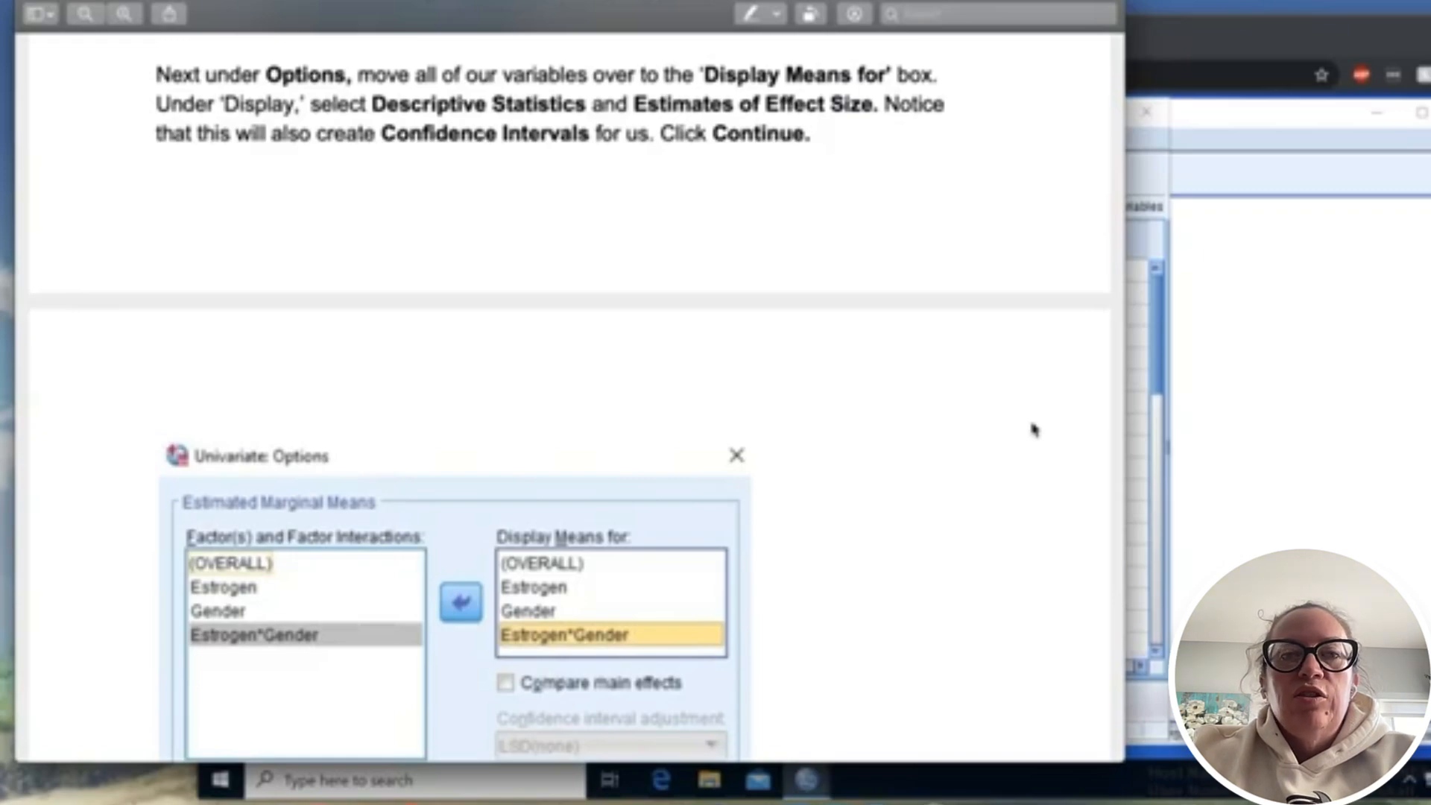
- Return to SPSS and leave the Profile Plots settings, discarding the plot that was not added
left_click(1129, 441)
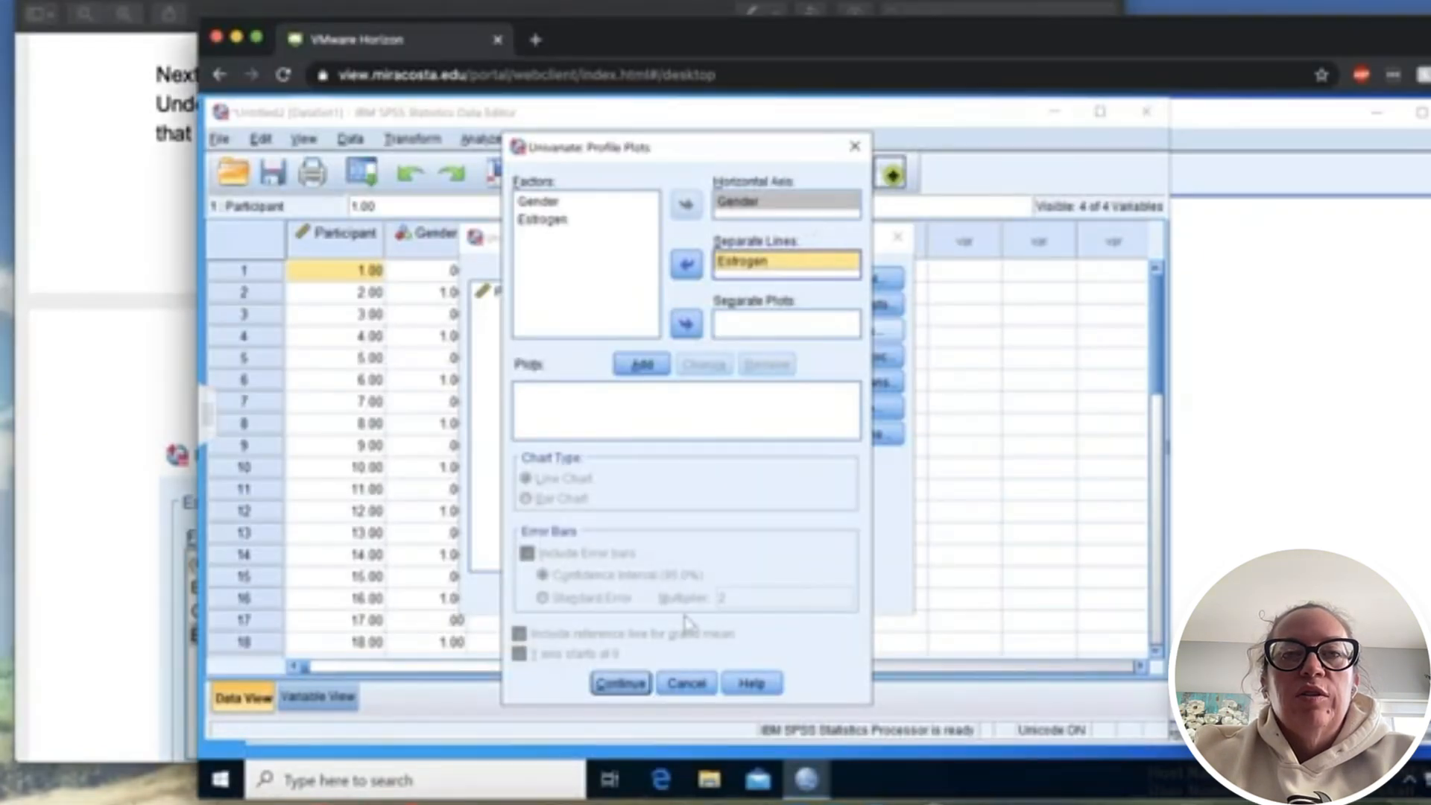
left_click(620, 683)
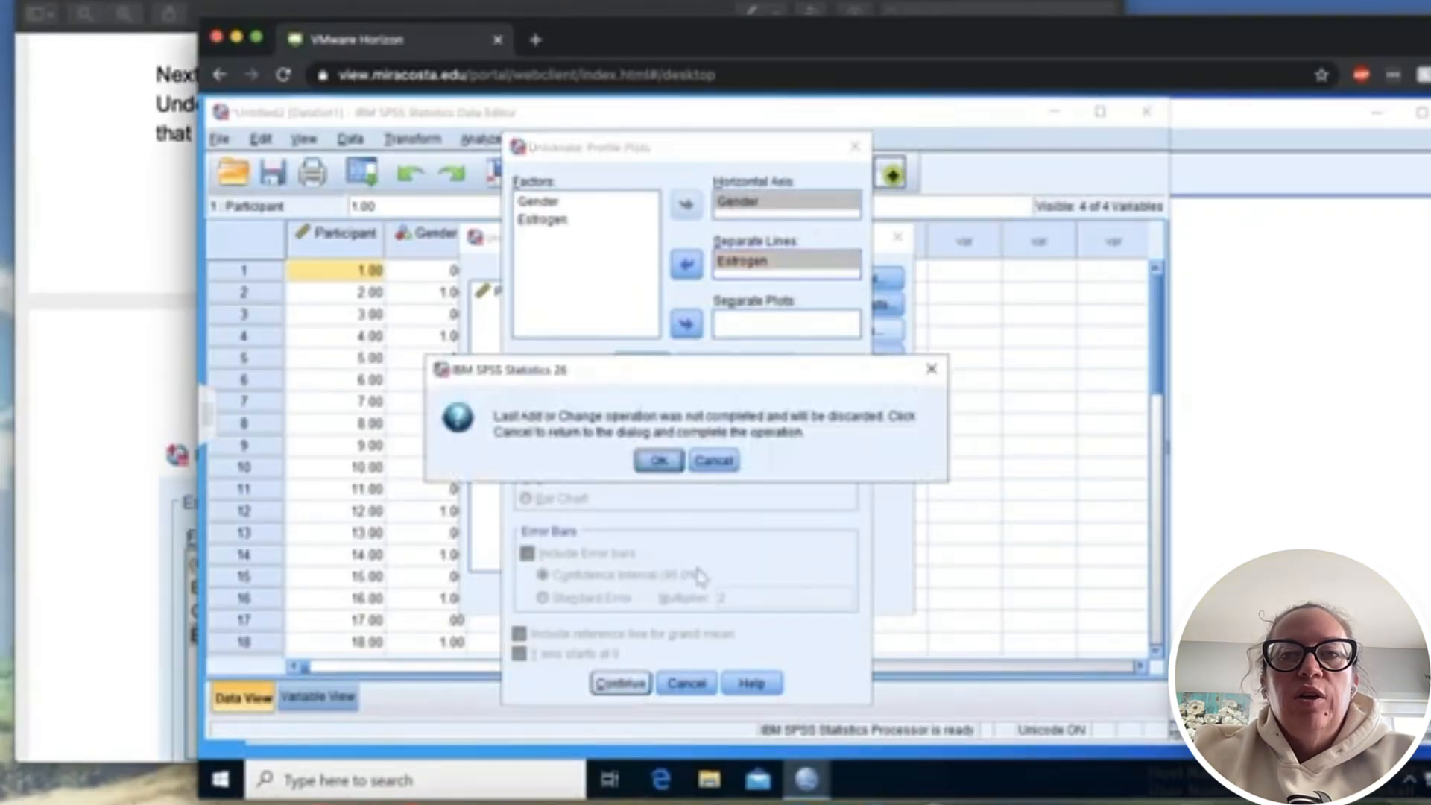
left_click(674, 465)
- Add a profile plot with Gender on the horizontal axis and Estrogen as separate lines to the Univariate analysis
left_click(869, 333)
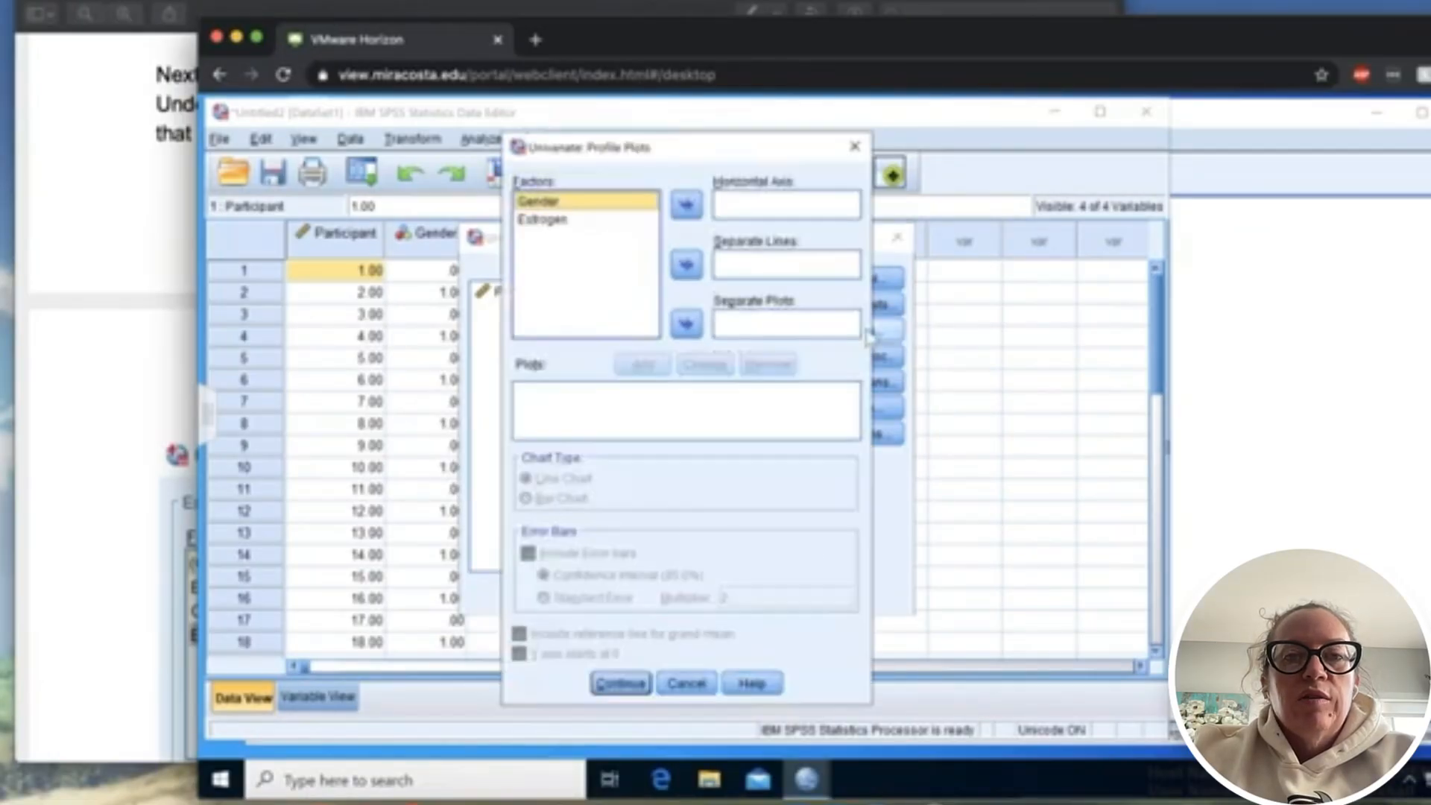
left_click(685, 204)
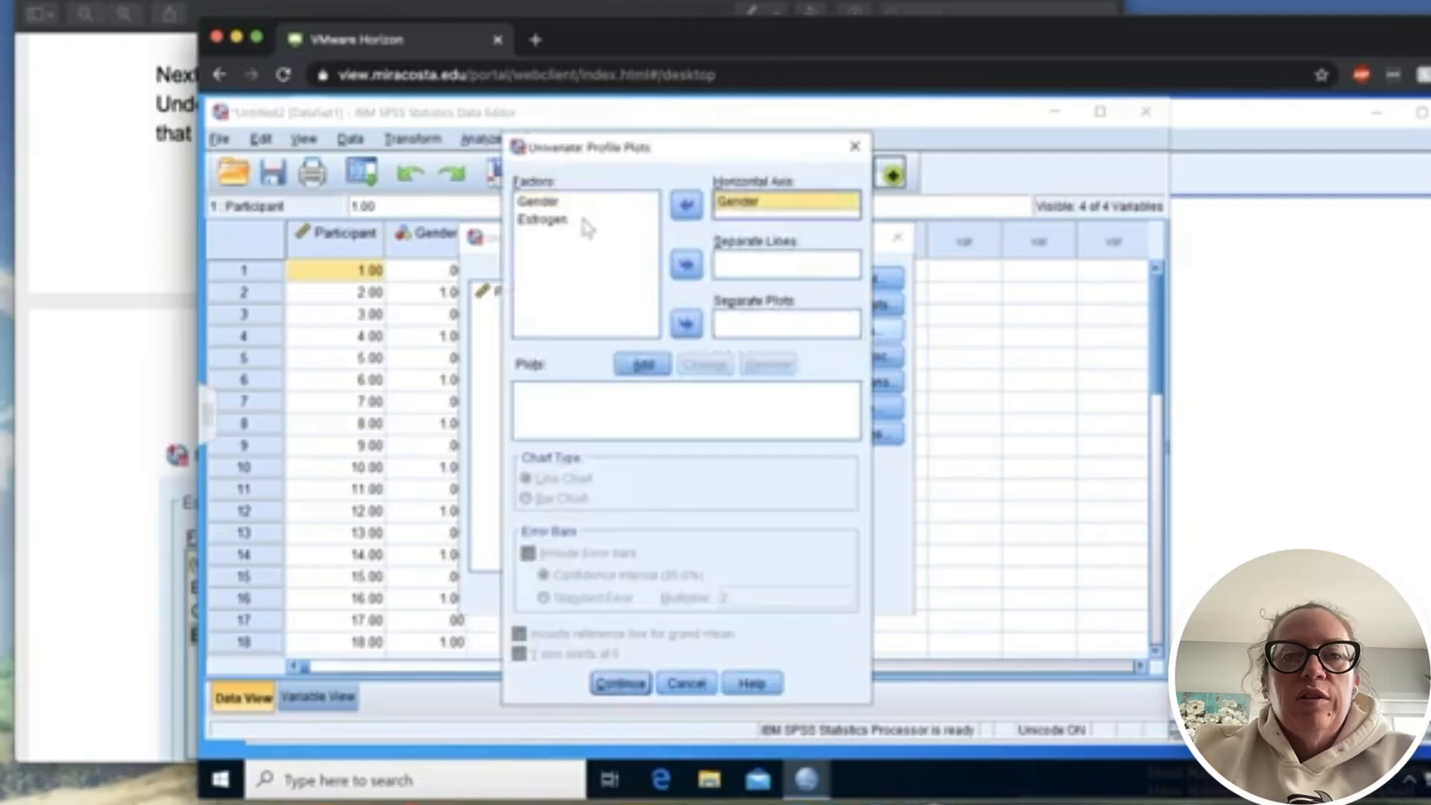
left_click(552, 219)
left_click(686, 264)
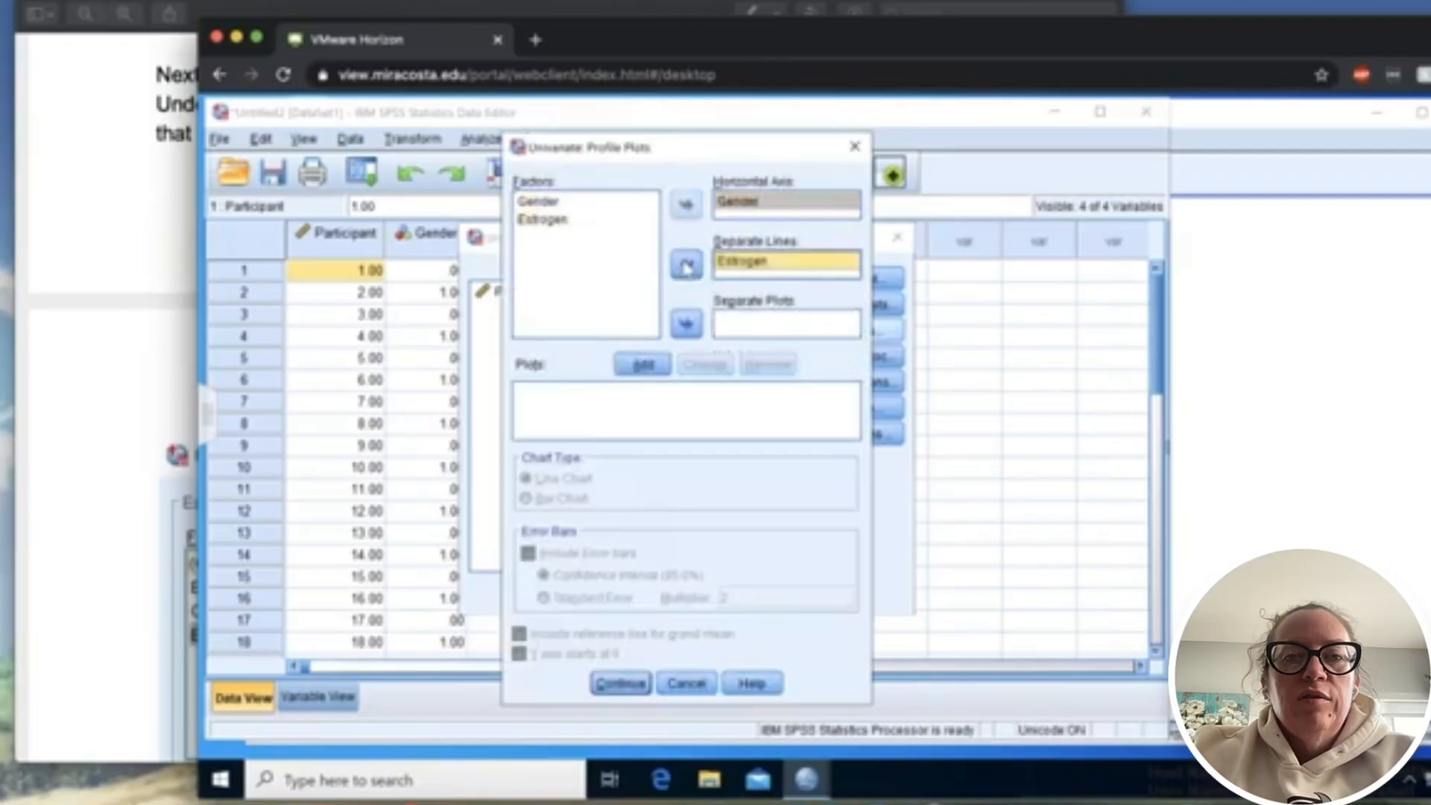
left_click(646, 364)
left_click(623, 683)
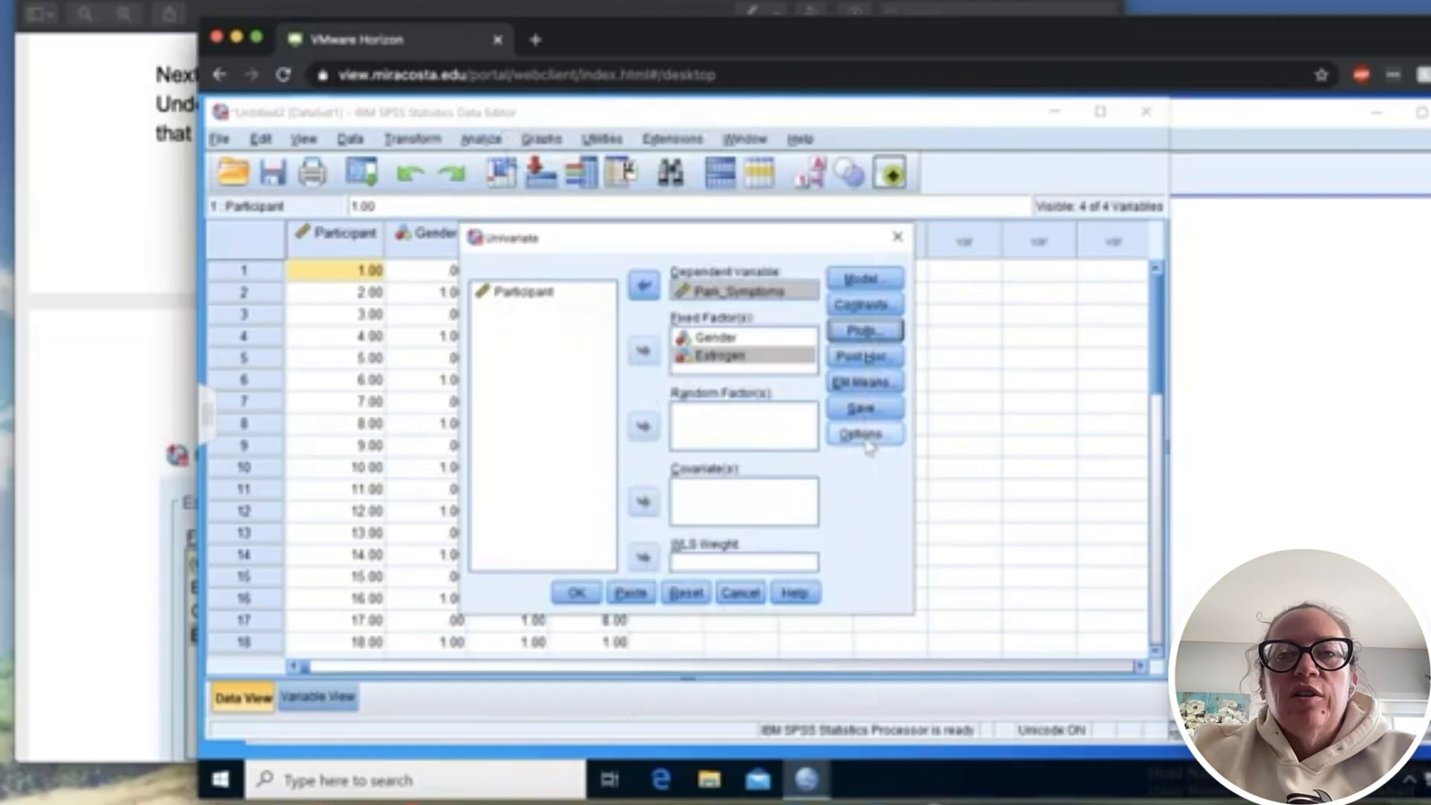
- Enable Descriptive statistics and Estimates of effect size in the Univariate options
left_click(868, 442)
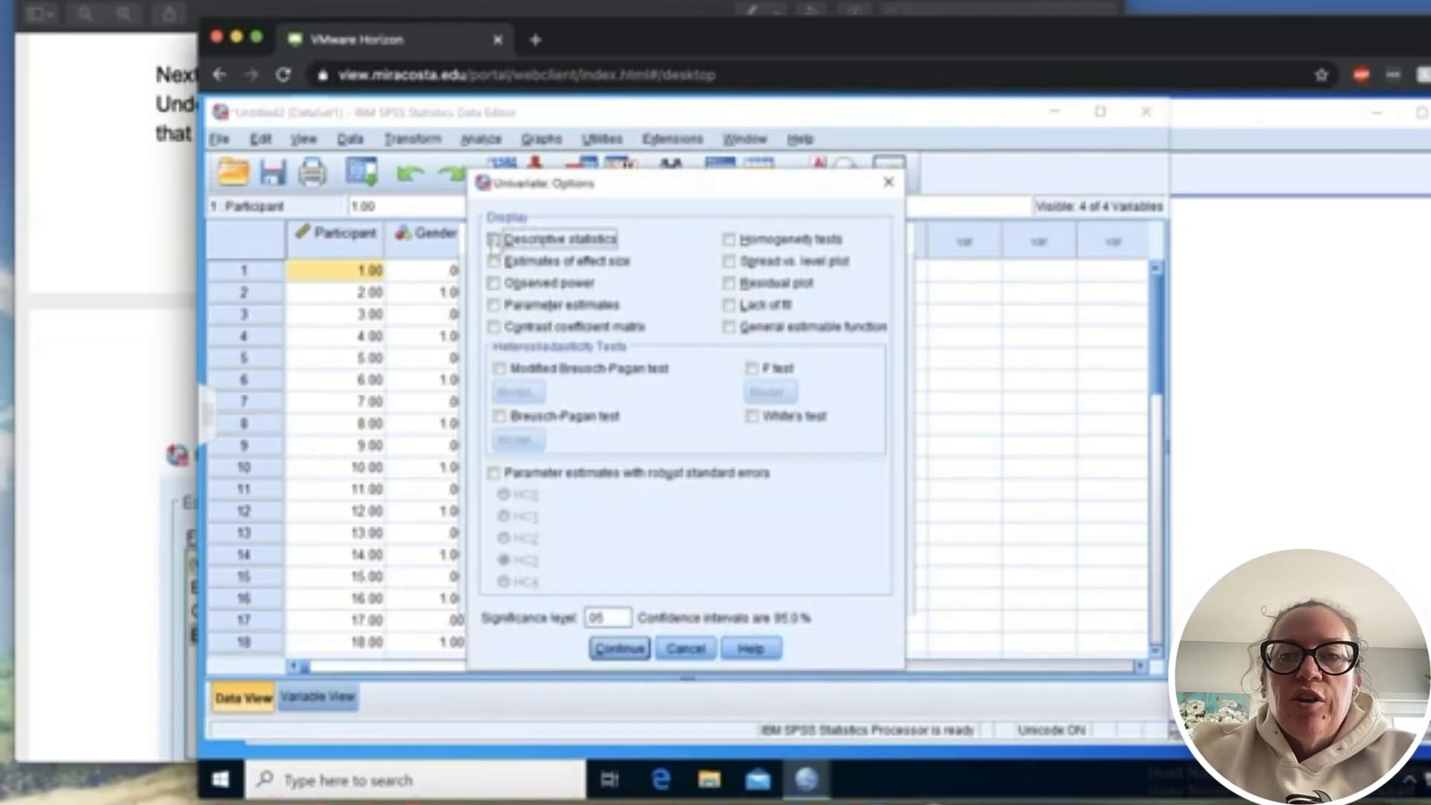
left_click(494, 239)
left_click(495, 262)
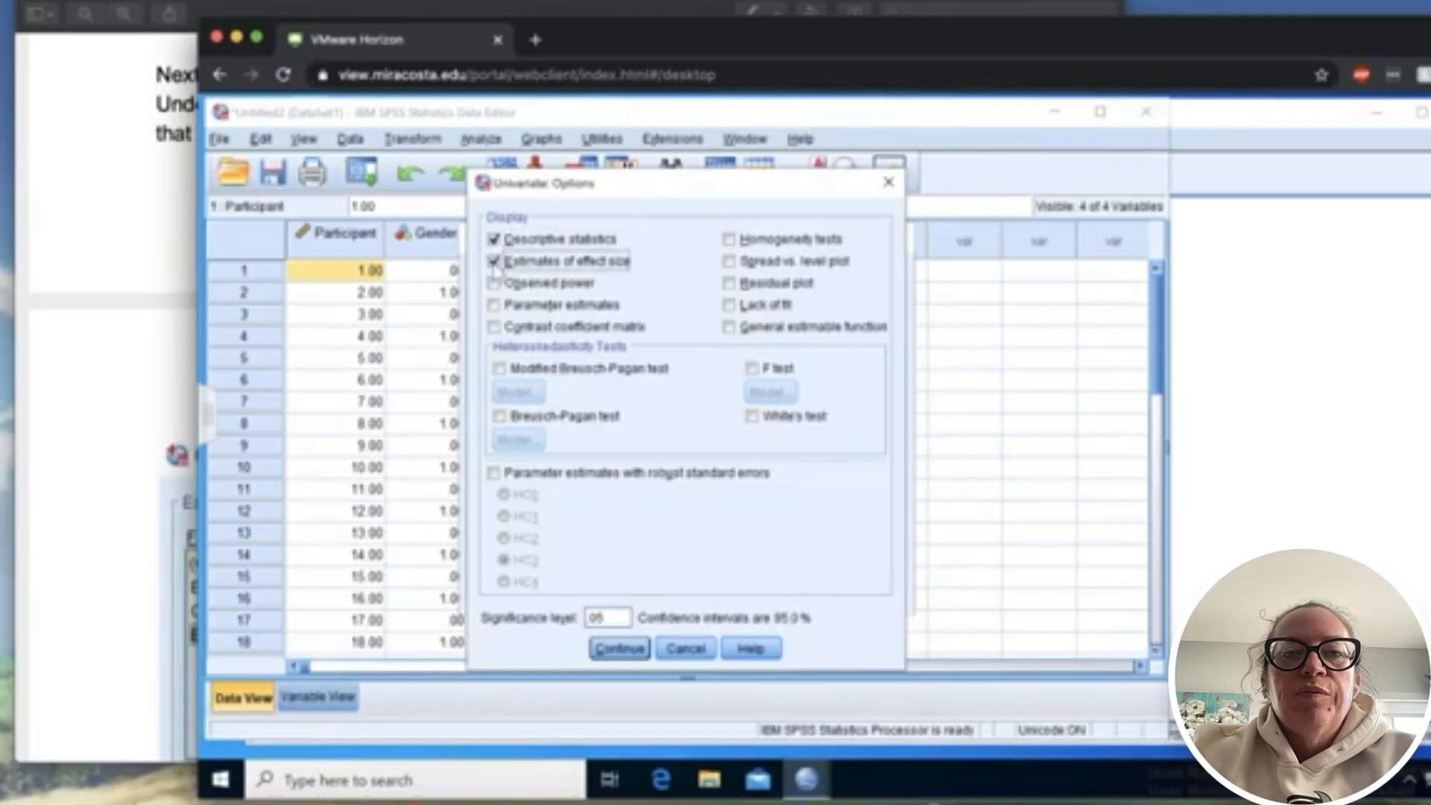
left_click(621, 648)
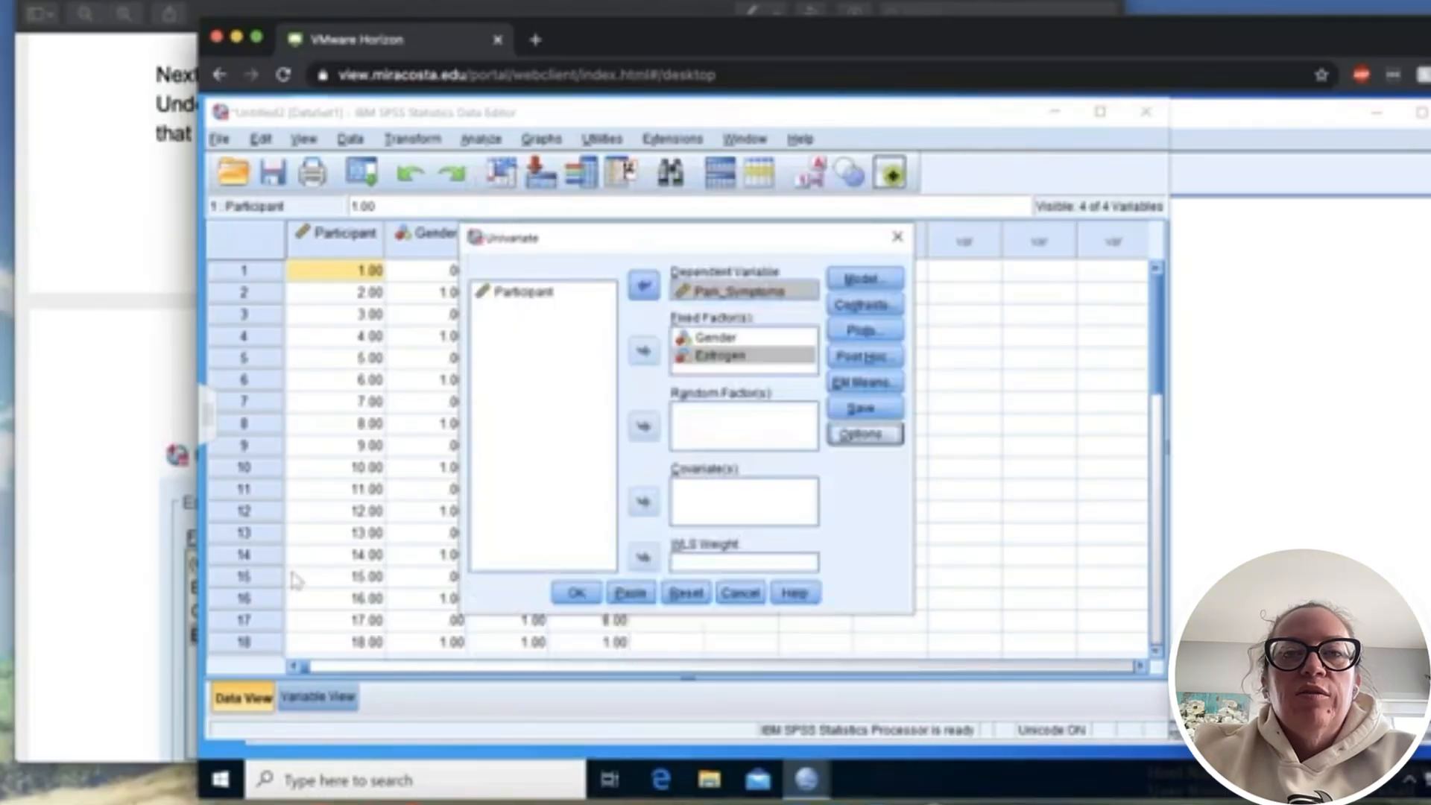
- Switch to the PDF guide and check the pictured Univariate options and the instruction below them
left_click(70, 502)
scroll(400, 506, "down", 2)
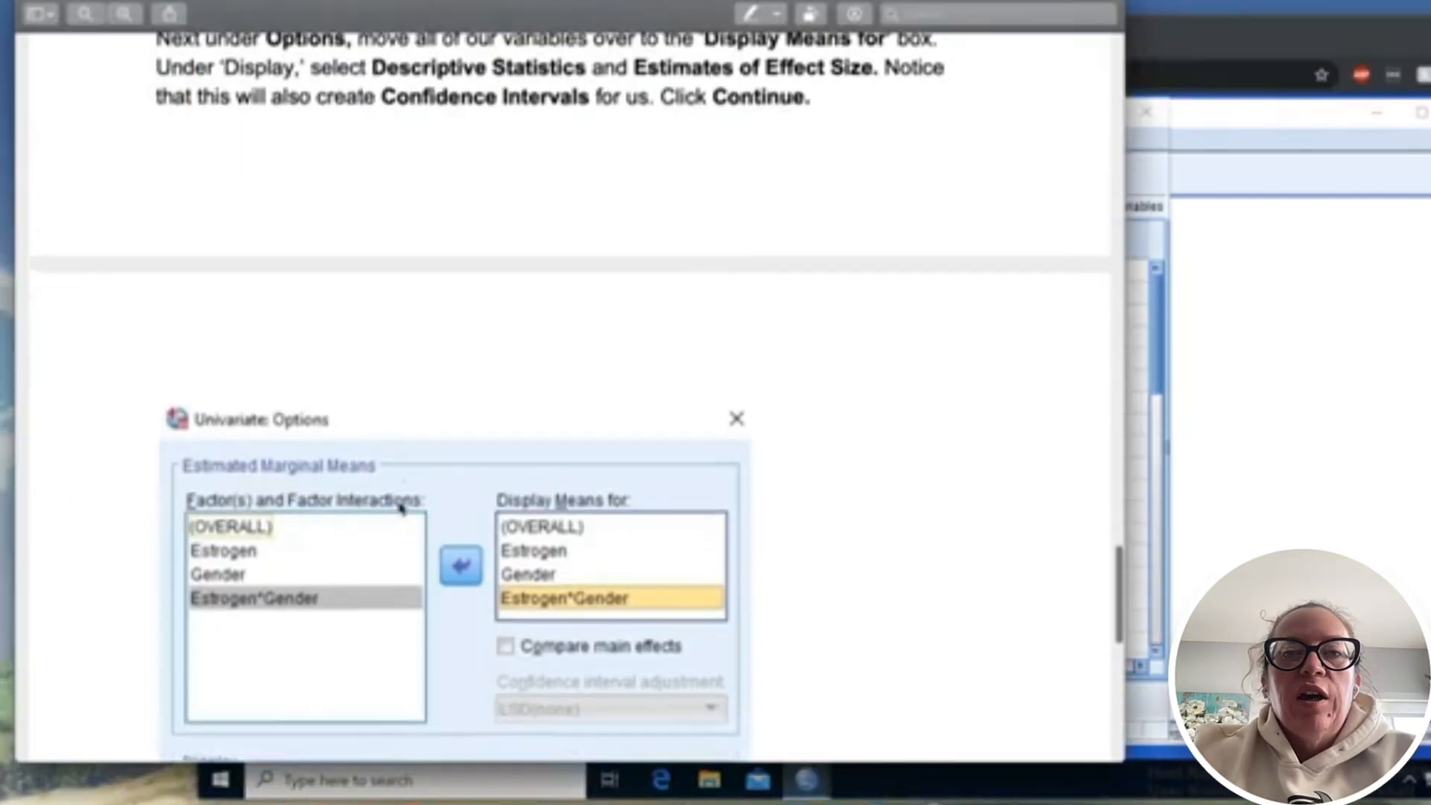
scroll(400, 506, "down", 9)
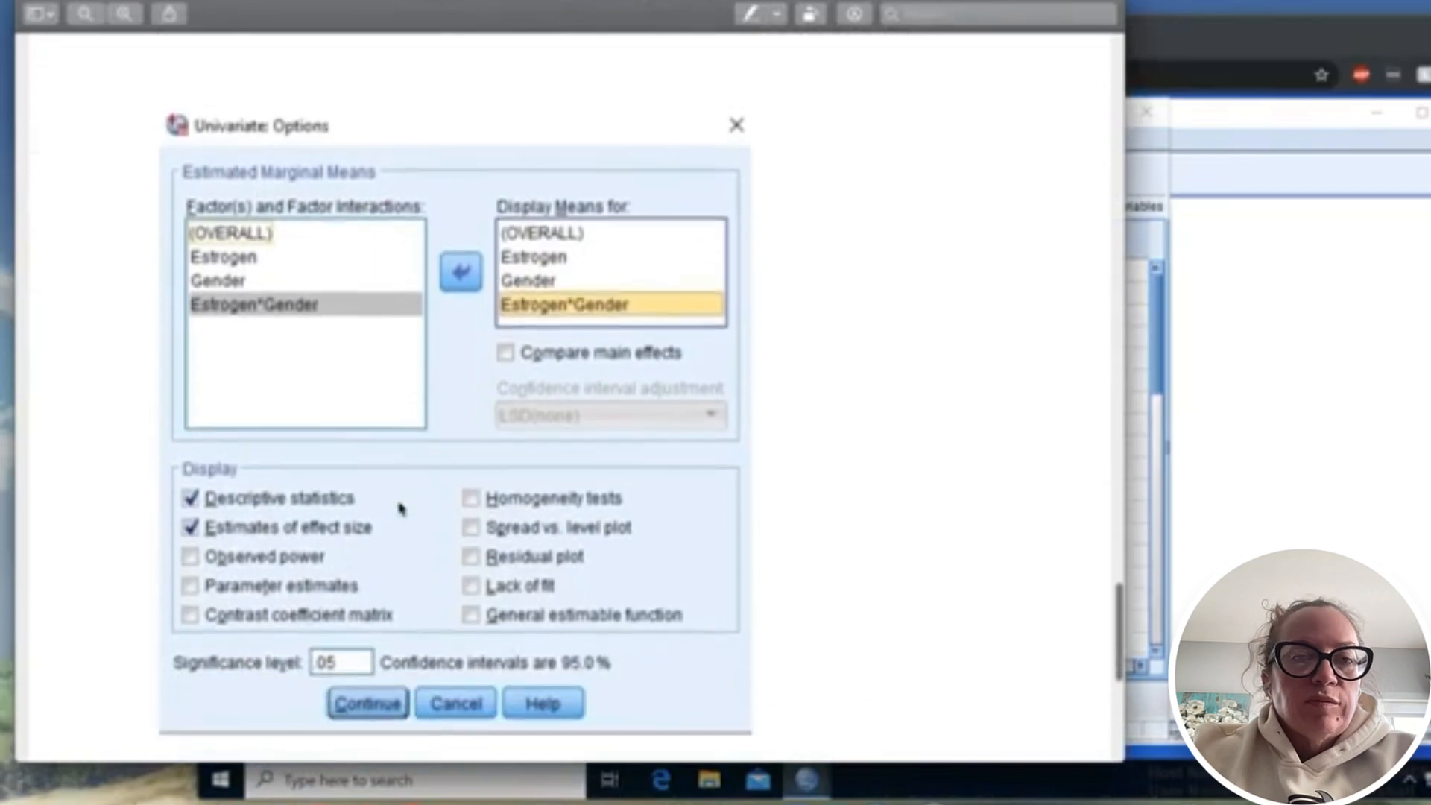
scroll(400, 507, "down", 1)
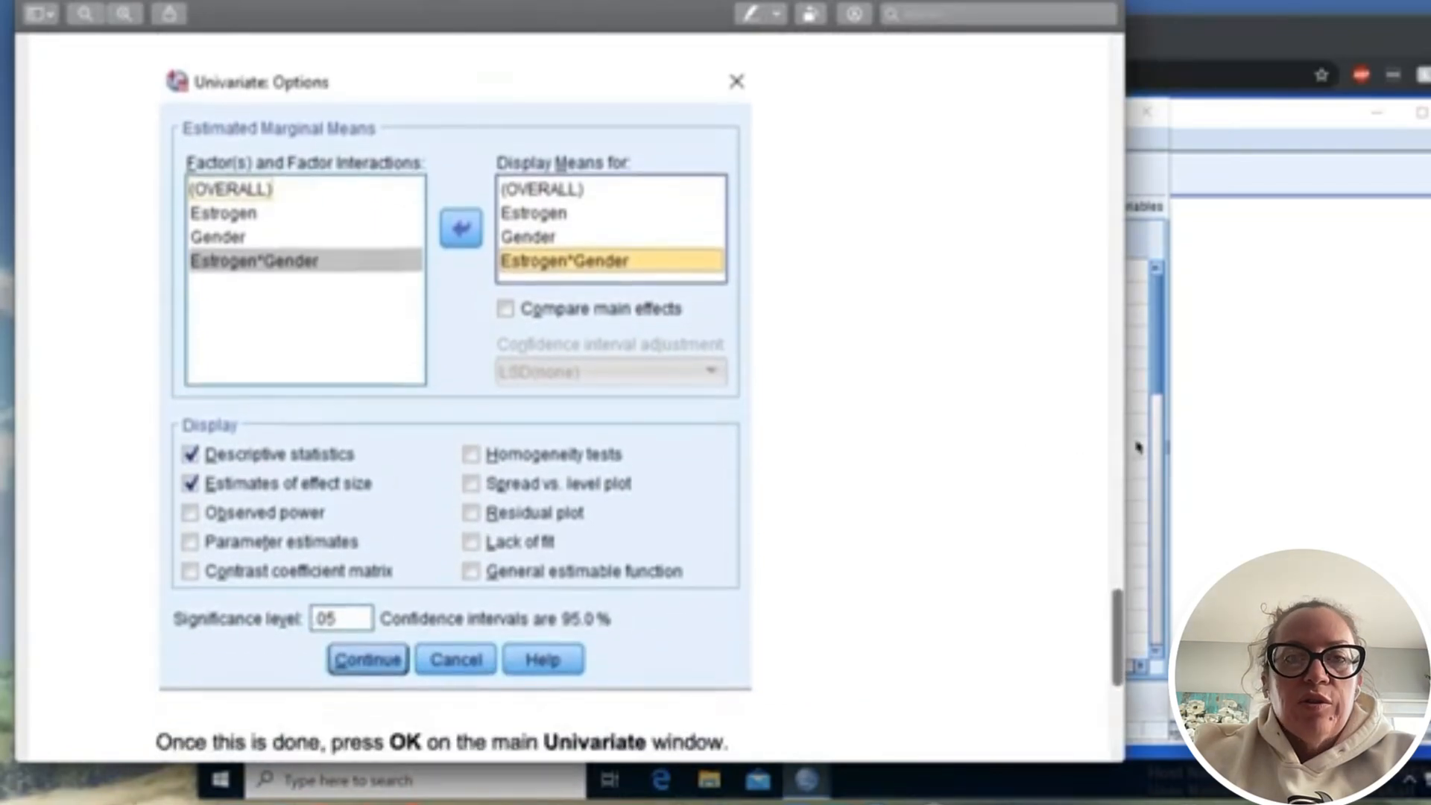
- Switch back to SPSS and review the selected Univariate display options against the guide
left_click(1139, 448)
left_click(863, 438)
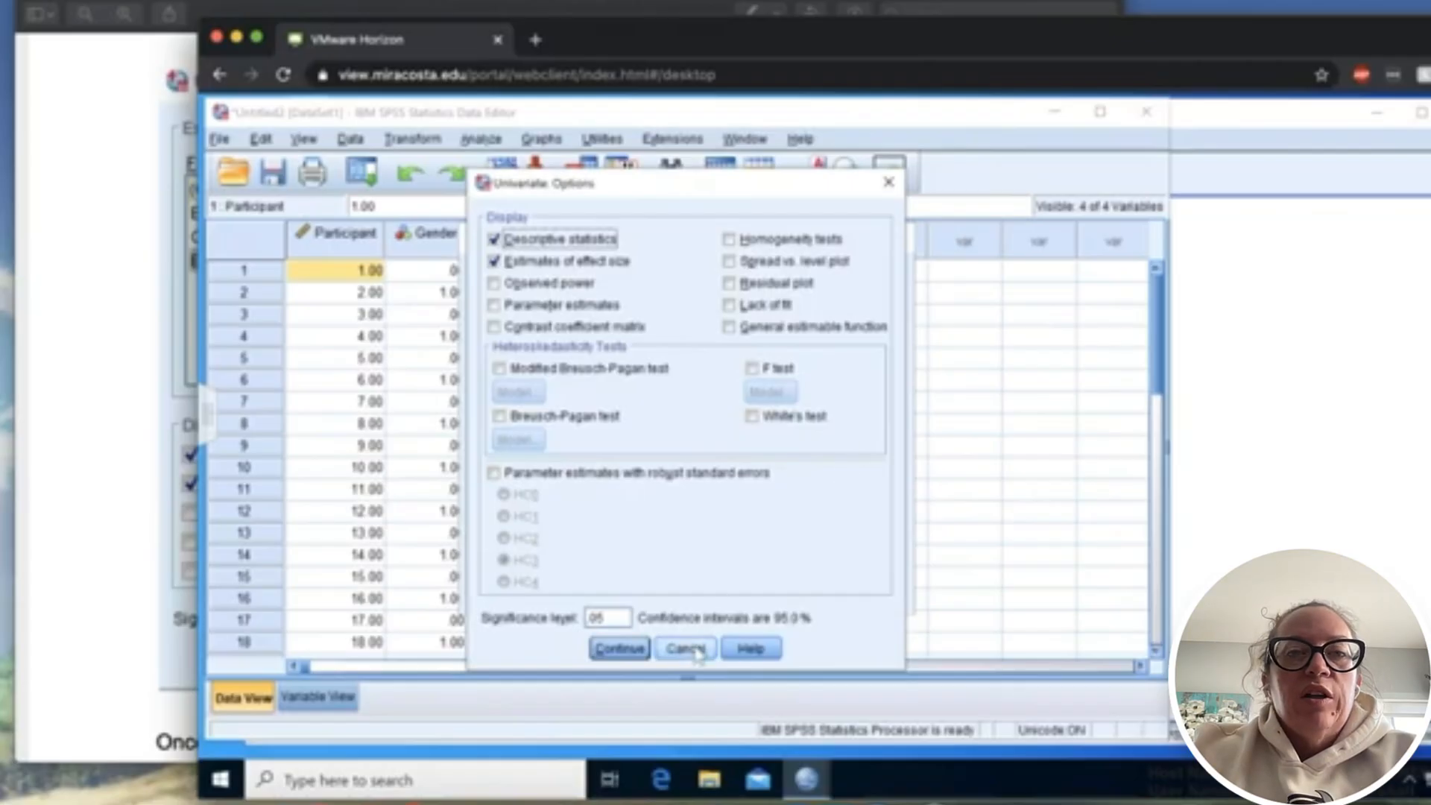
left_click(618, 649)
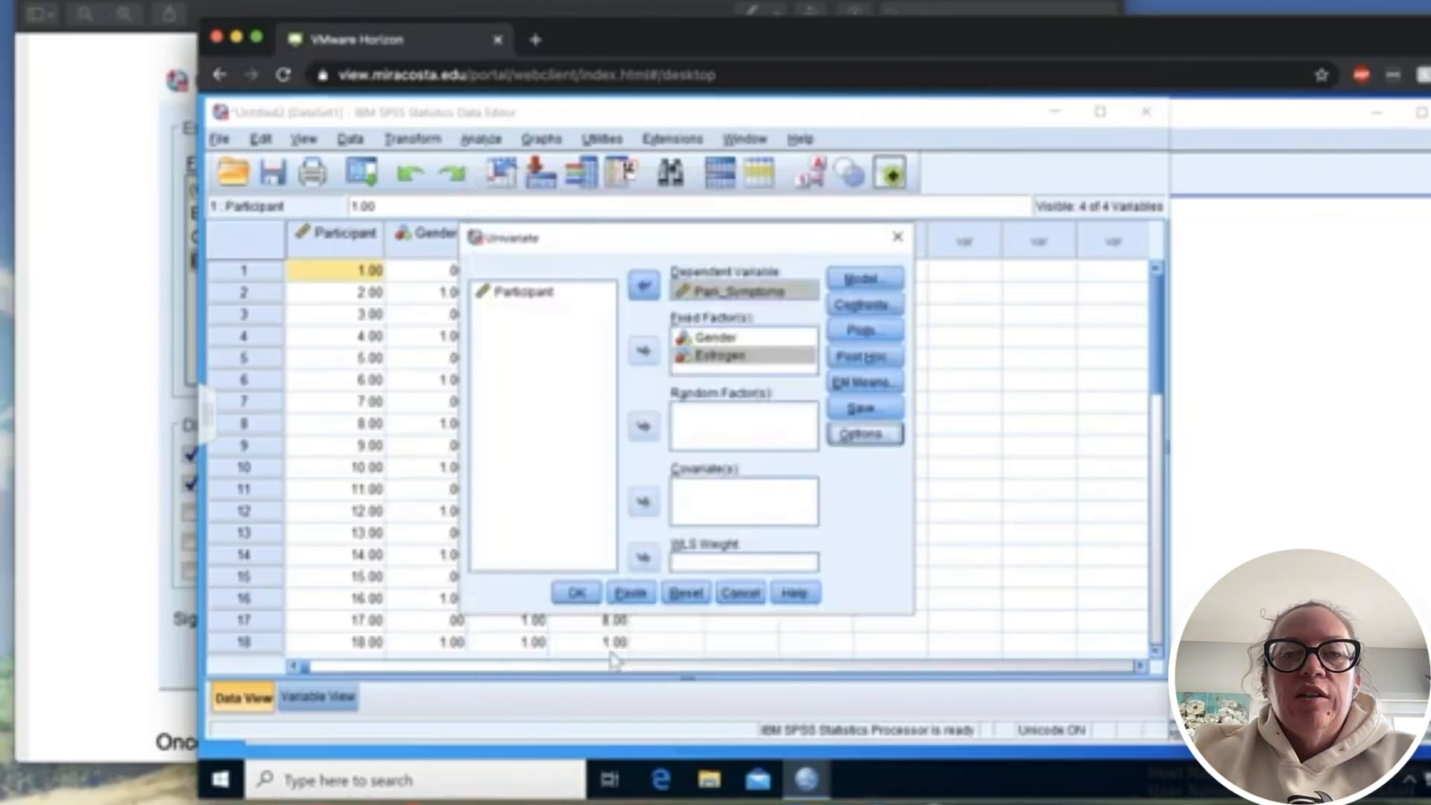
- Add Gender*Estrogen, Gender and Estrogen to the estimated marginal means displayed for the Univariate analysis
left_click(863, 383)
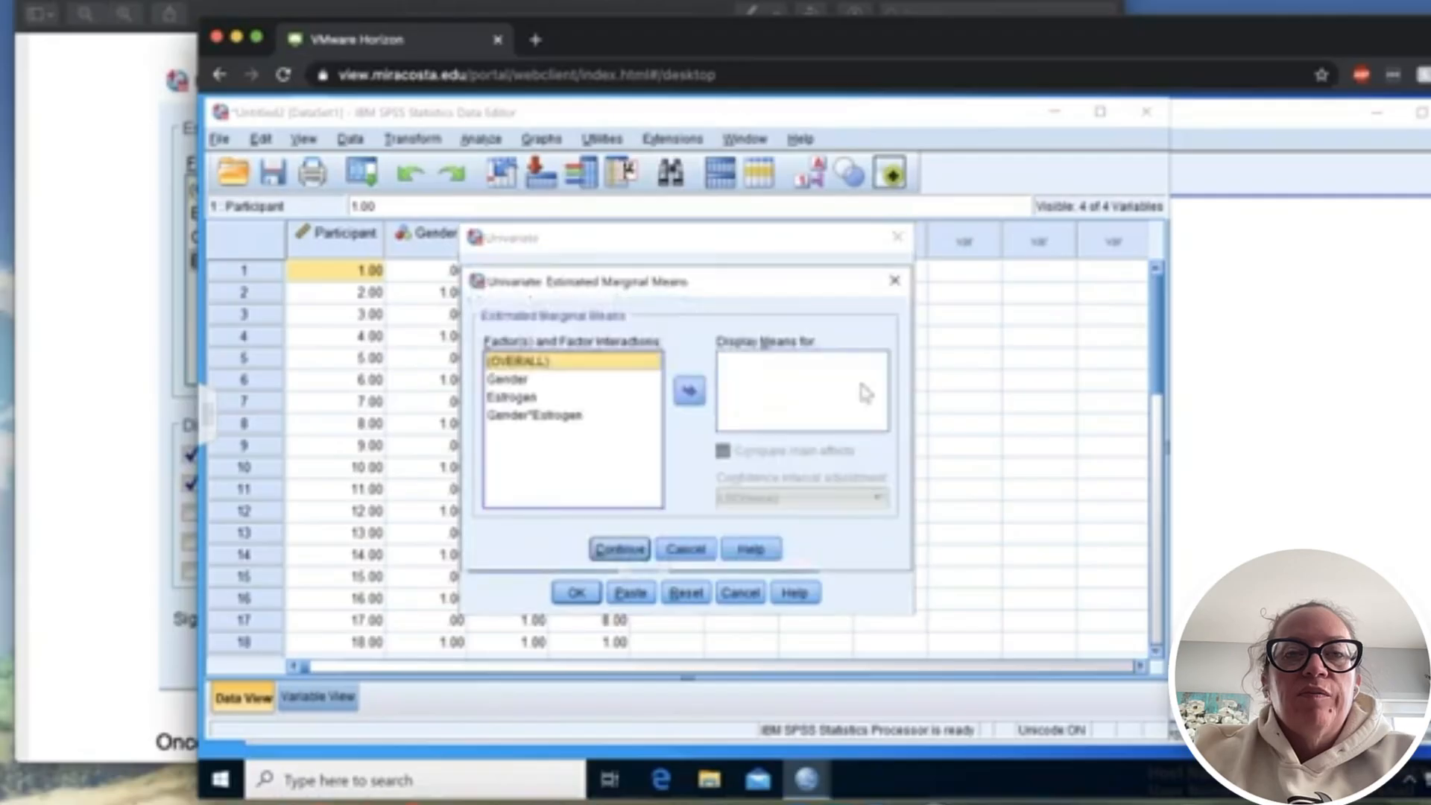
left_click(551, 418)
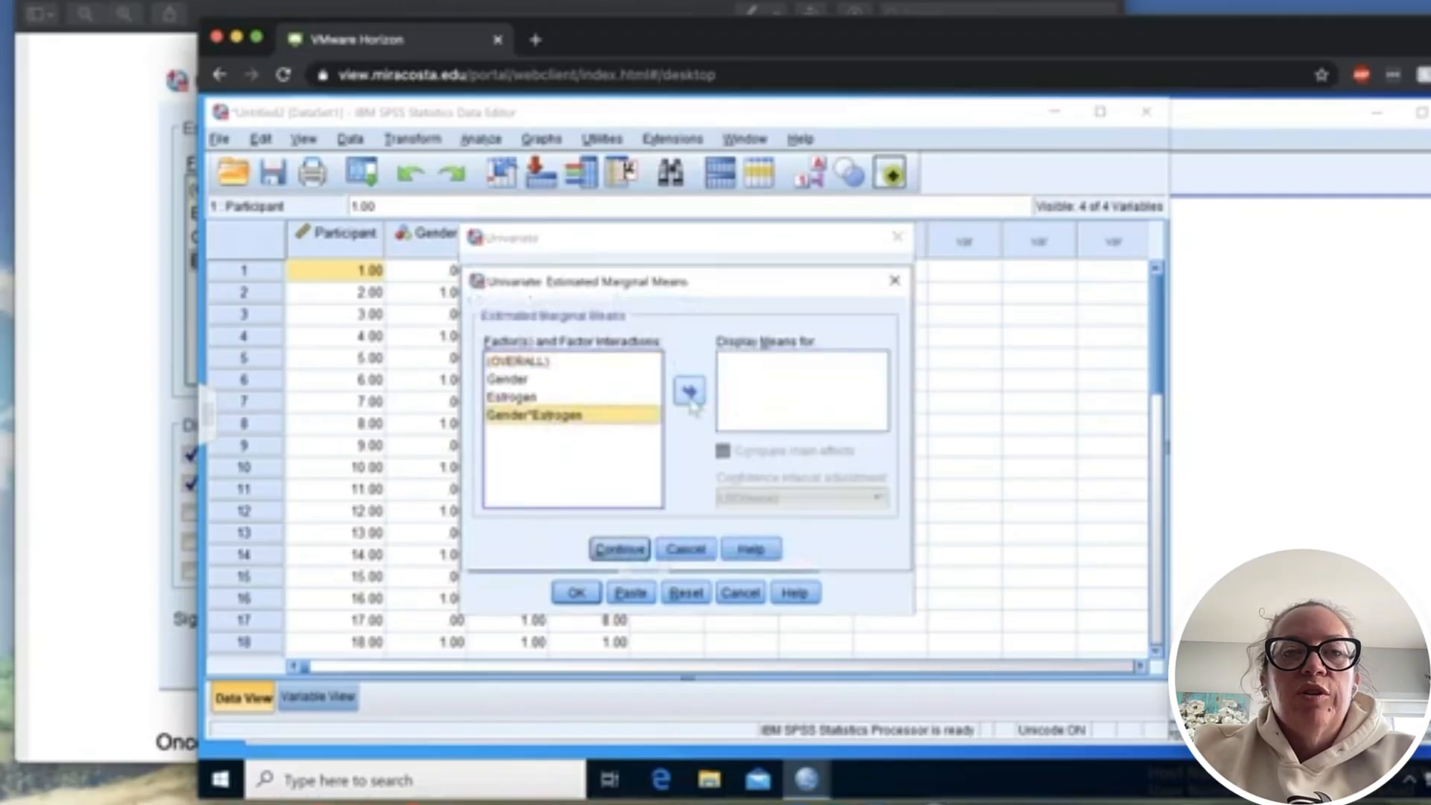
left_click(689, 392)
left_click(570, 380)
left_click(689, 391)
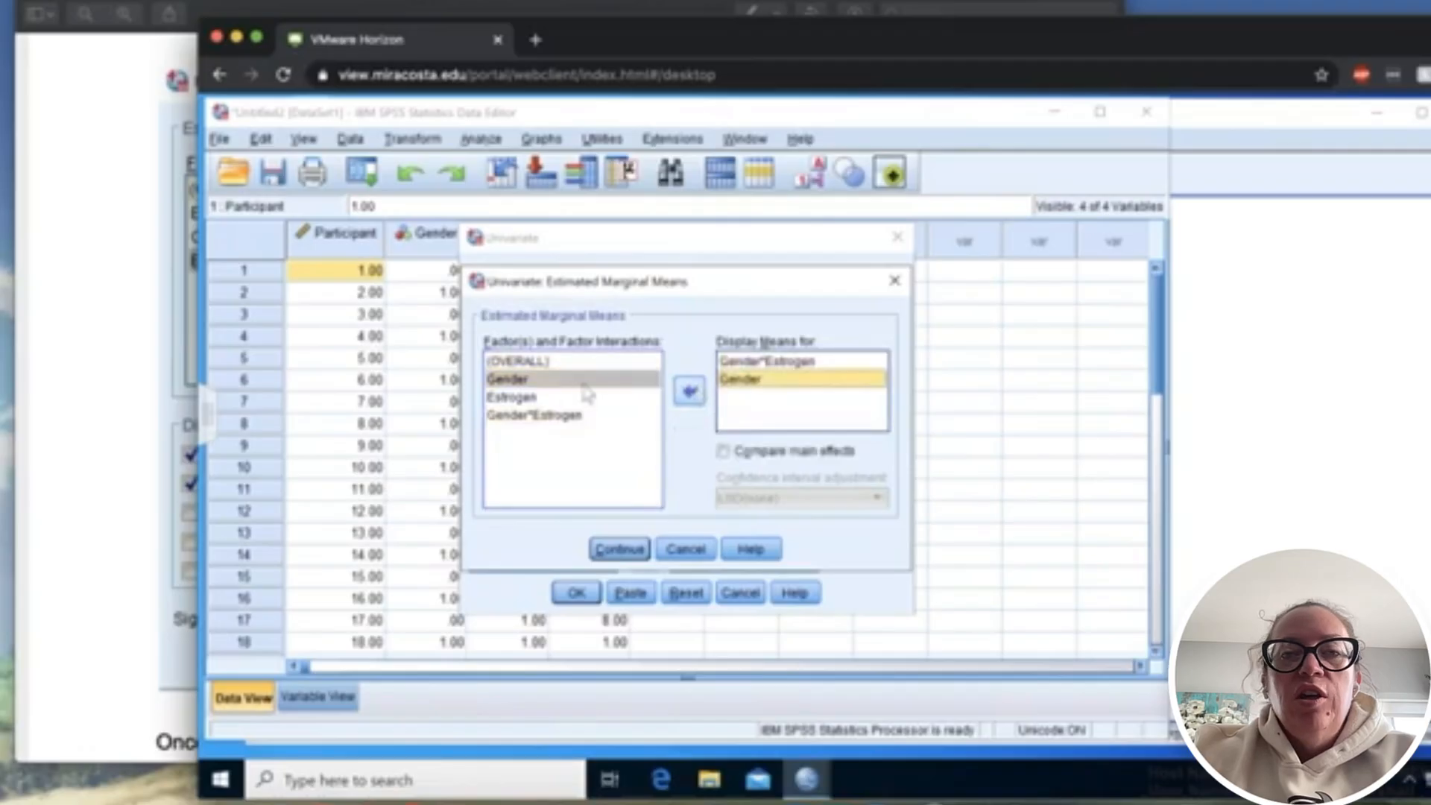
left_click(565, 397)
left_click(688, 394)
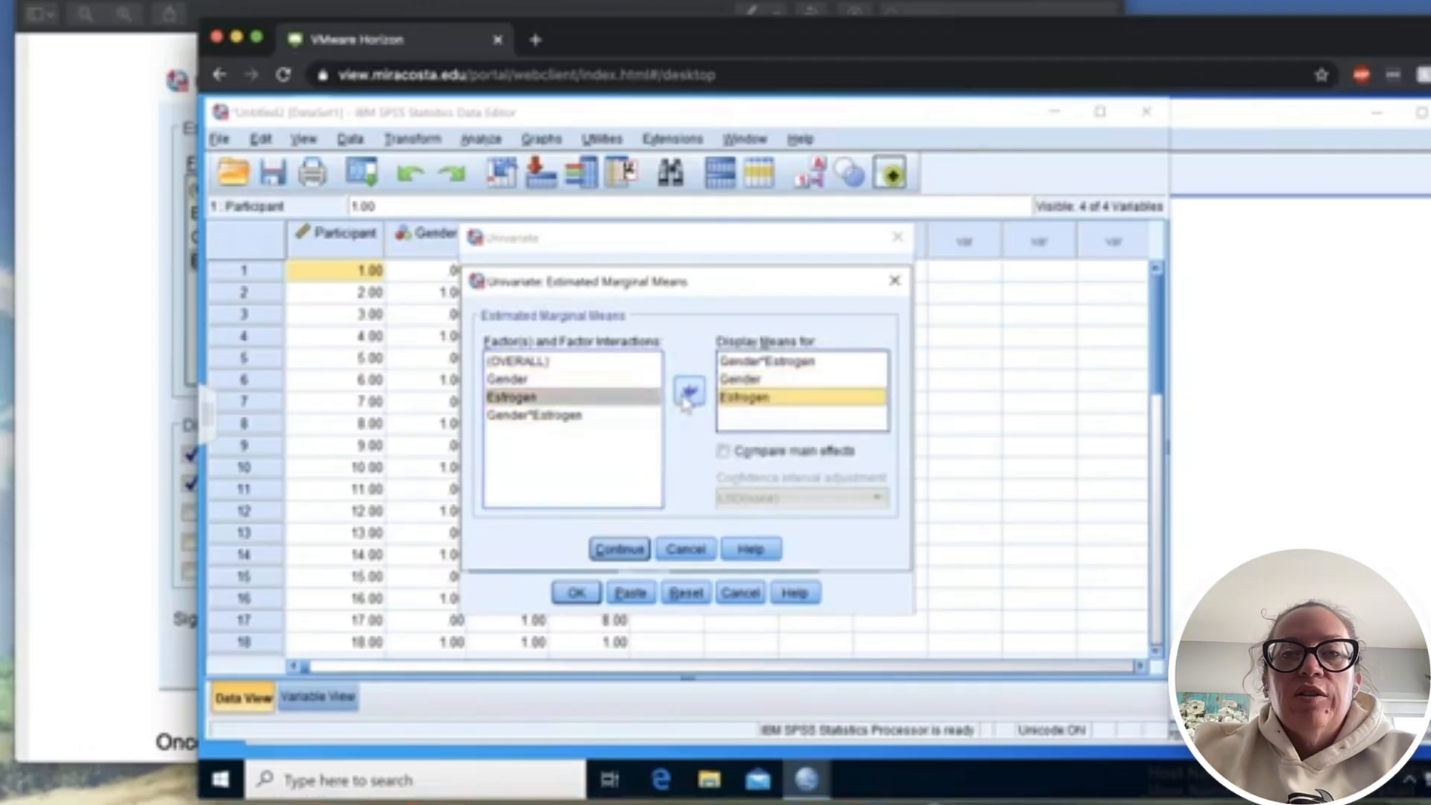
- Compare the marginal means selection with the one pictured in the PDF guide and accept the settings in SPSS
left_click(116, 453)
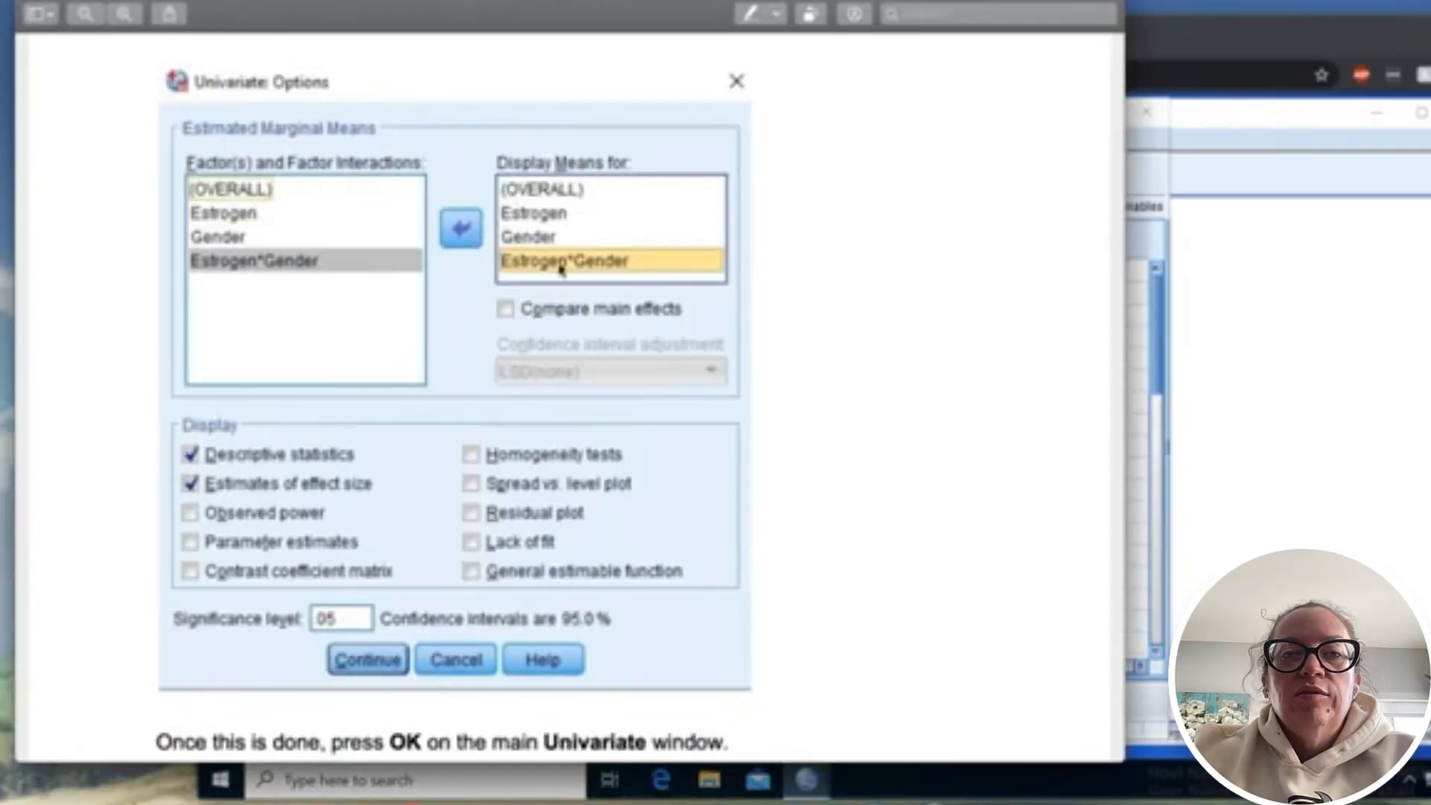
left_click(1144, 434)
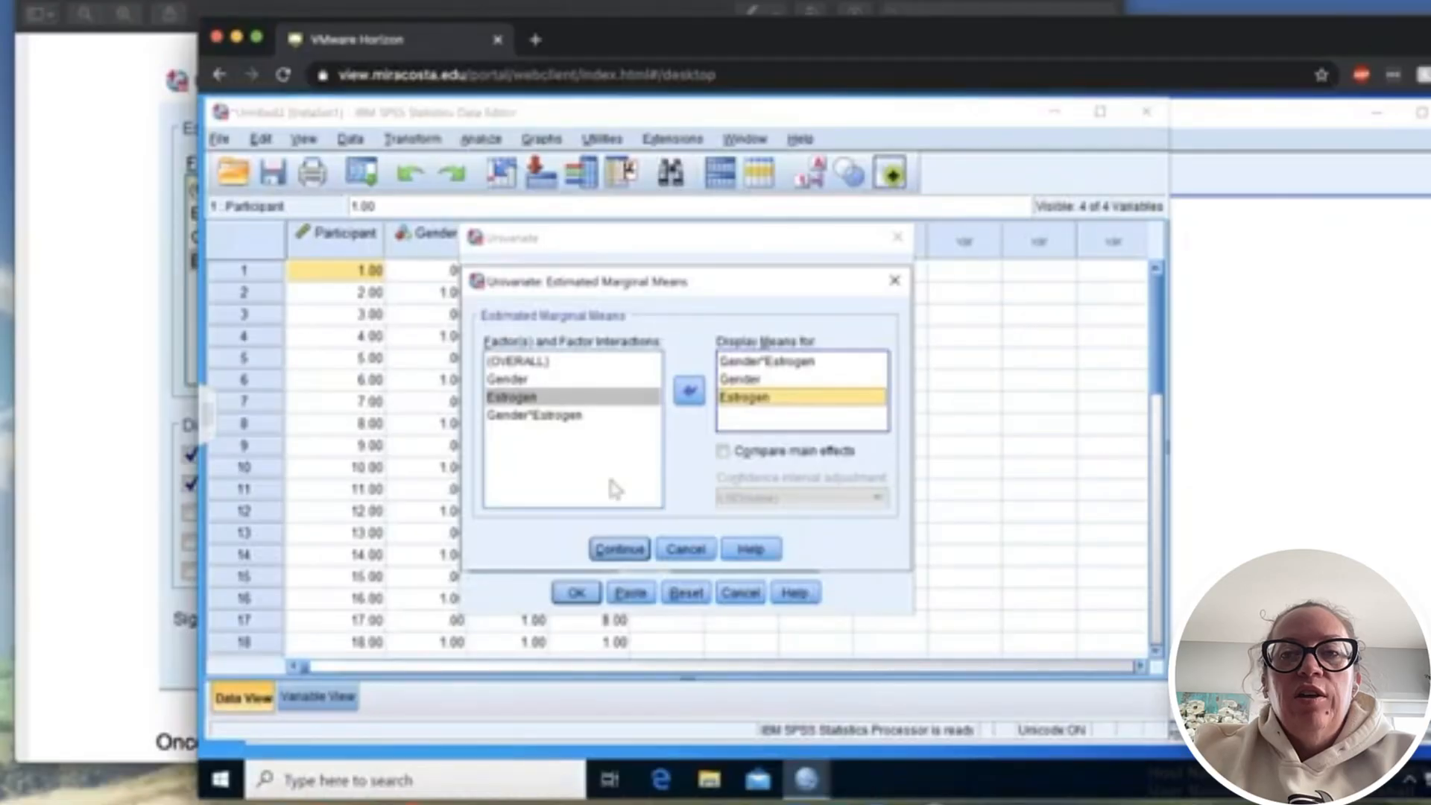
left_click(620, 549)
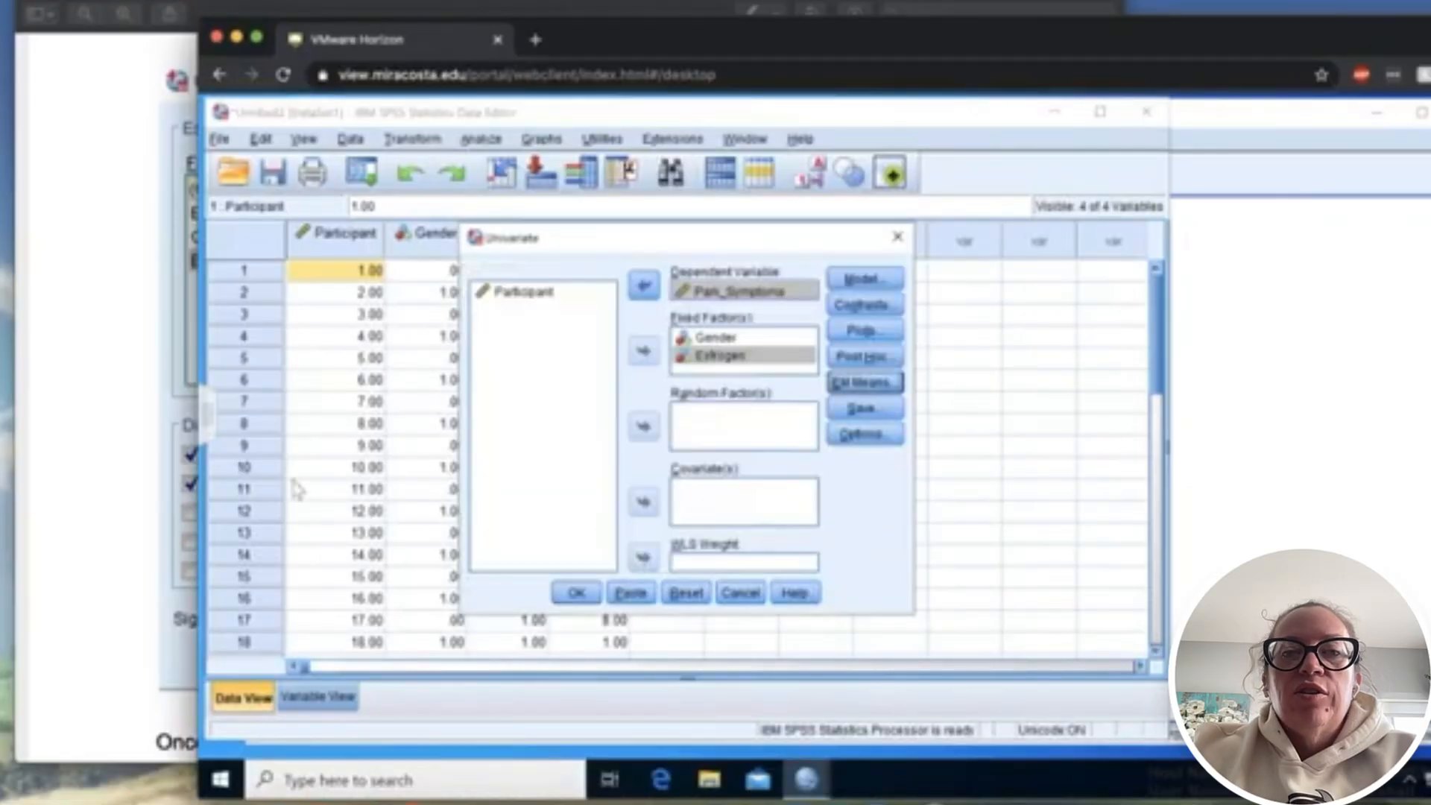
- Read the closing lab instructions in the PDF guide and return to SPSS to run the Univariate analysis
left_click(127, 476)
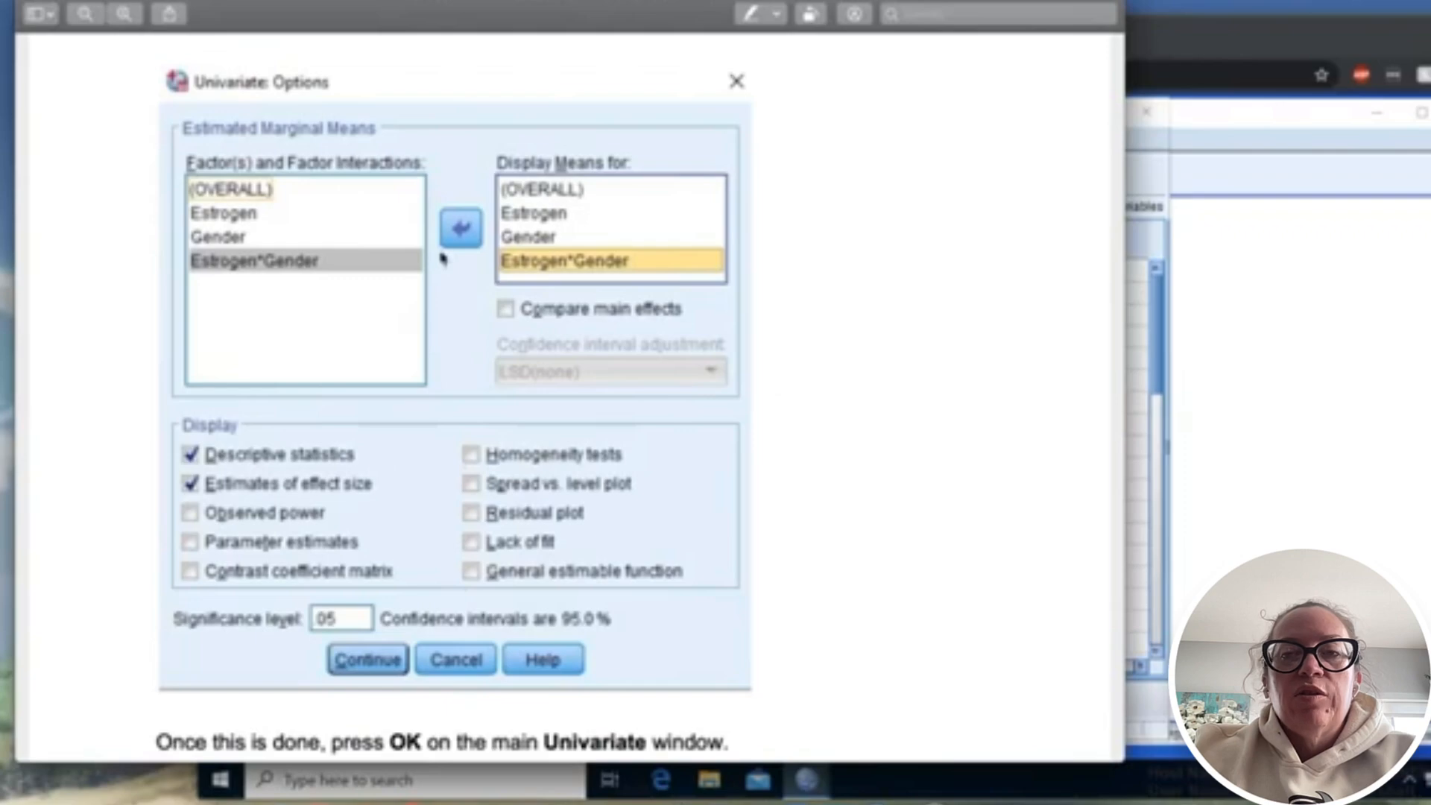
scroll(442, 257, "down", 5)
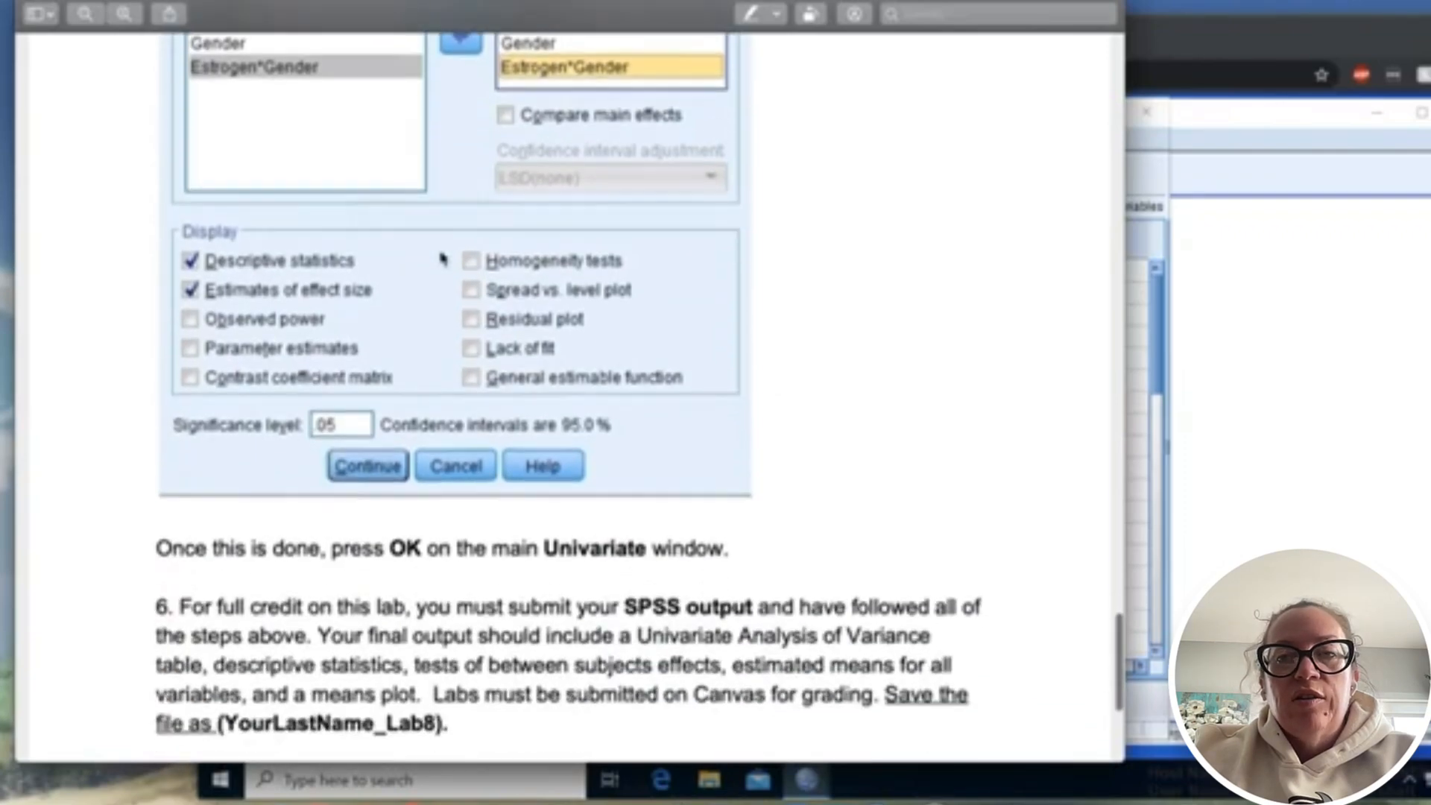
scroll(441, 257, "down", 2)
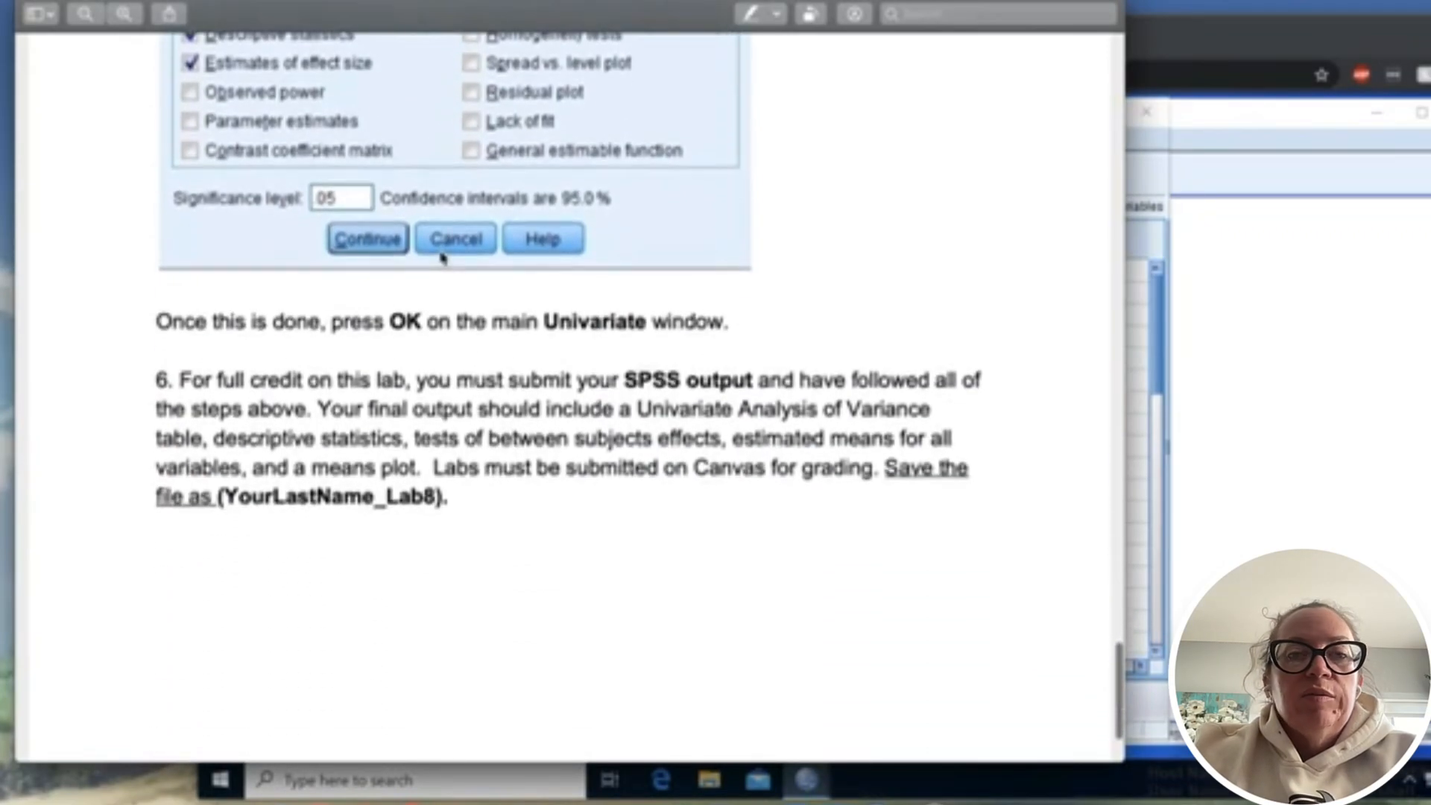
left_click(1156, 413)
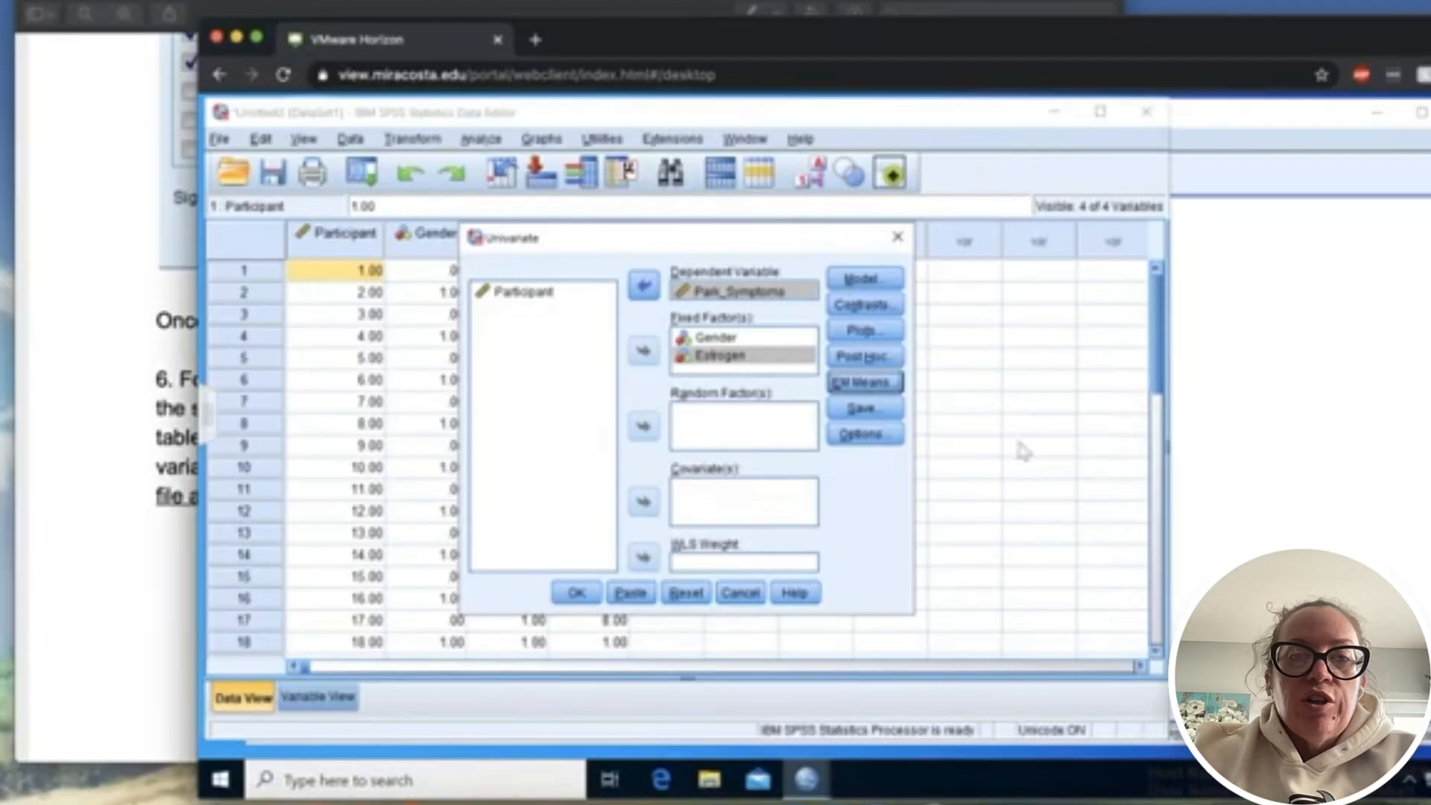
left_click(576, 594)
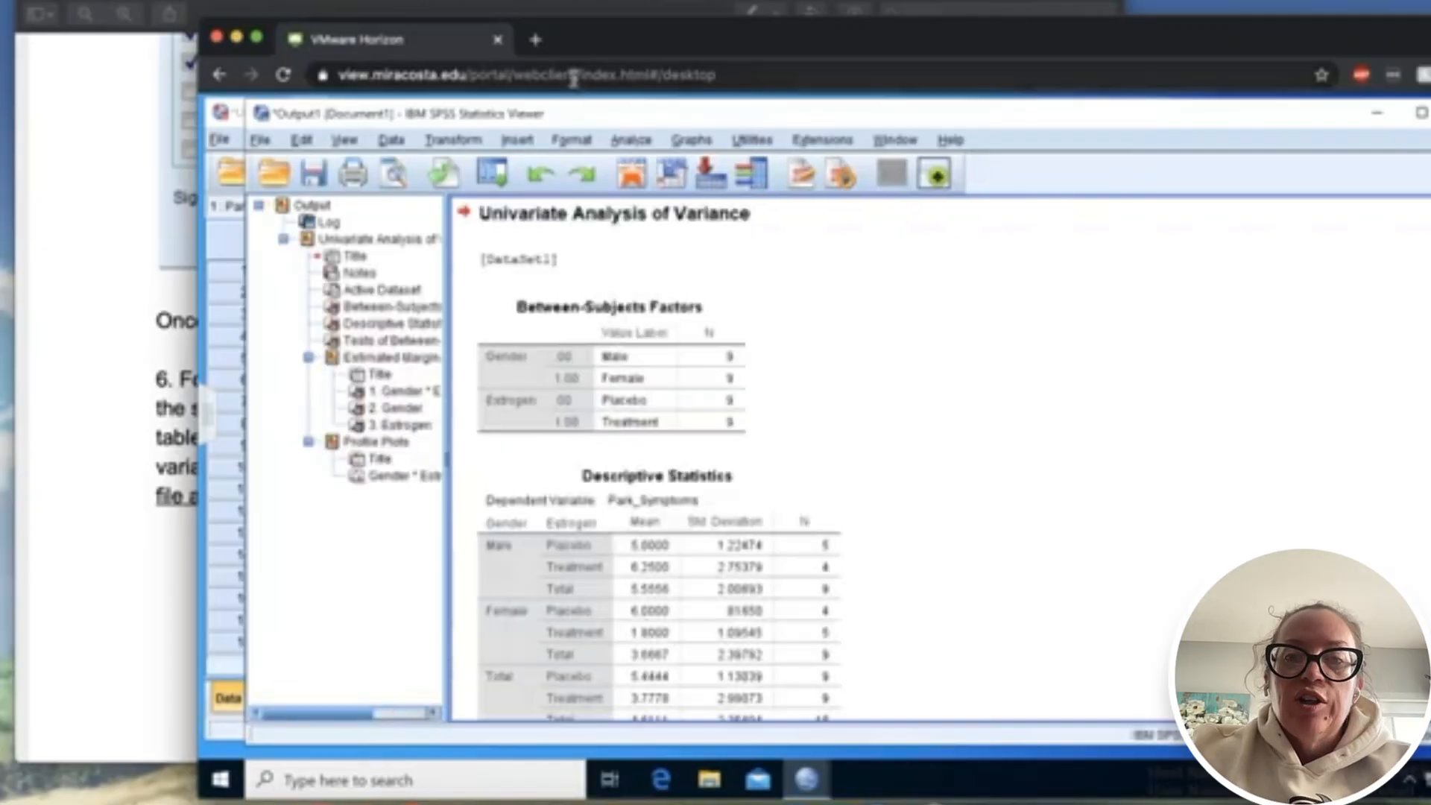
- Examine the Between-Subjects Factors, Descriptive Statistics and Tests of Between-Subjects Effects tables in the output
left_click_drag(586, 61, 495, 61)
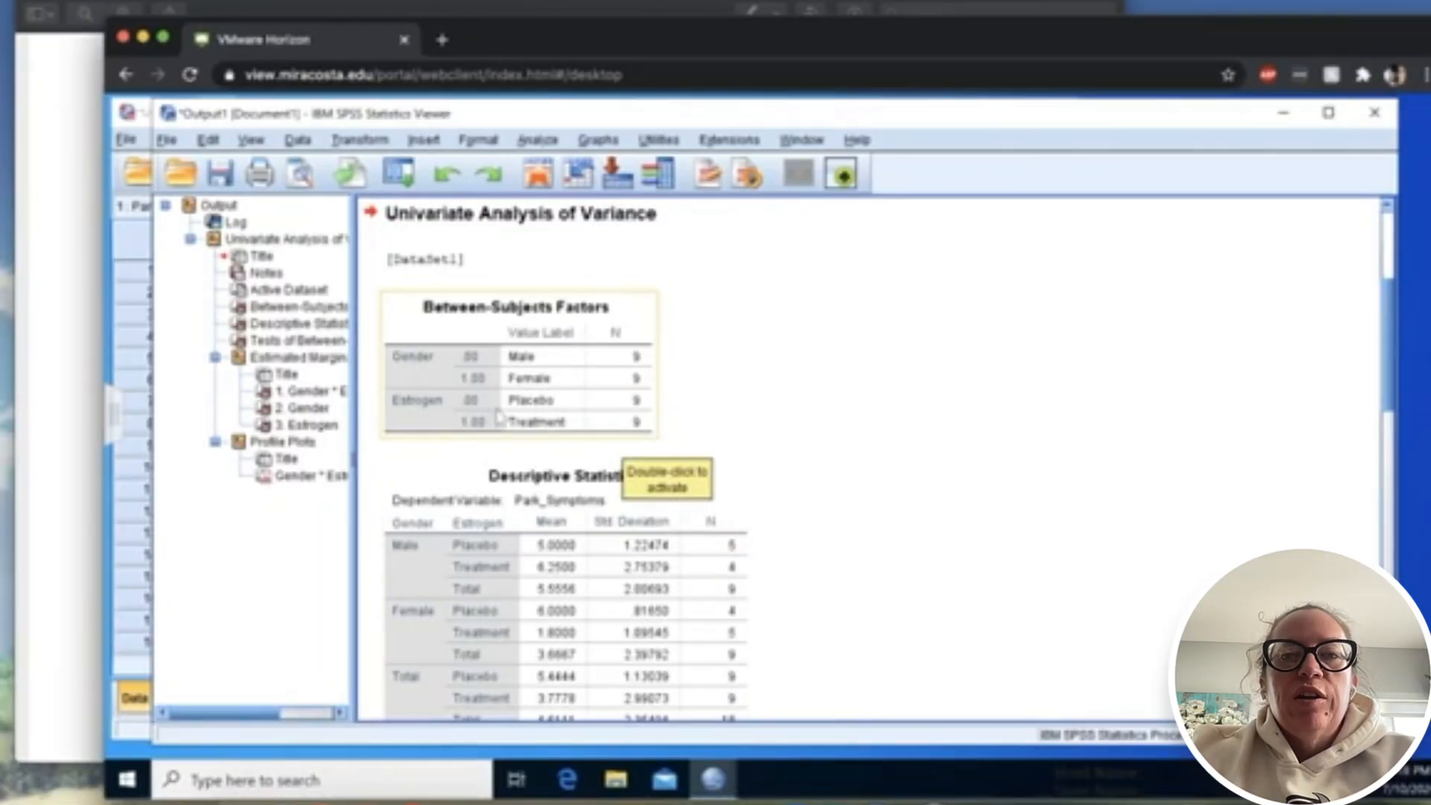
scroll(692, 440, "down", 4)
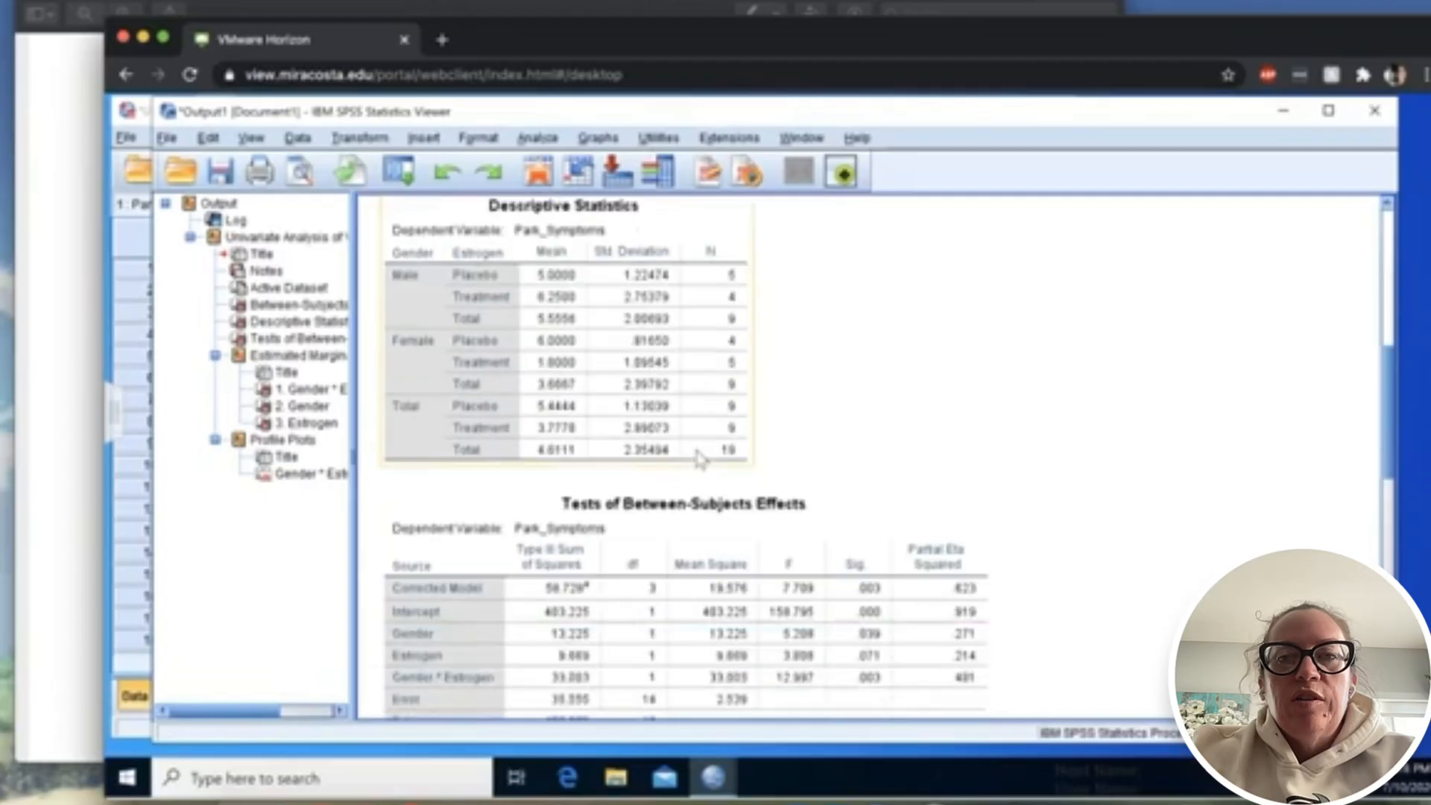
scroll(701, 458, "up", 2)
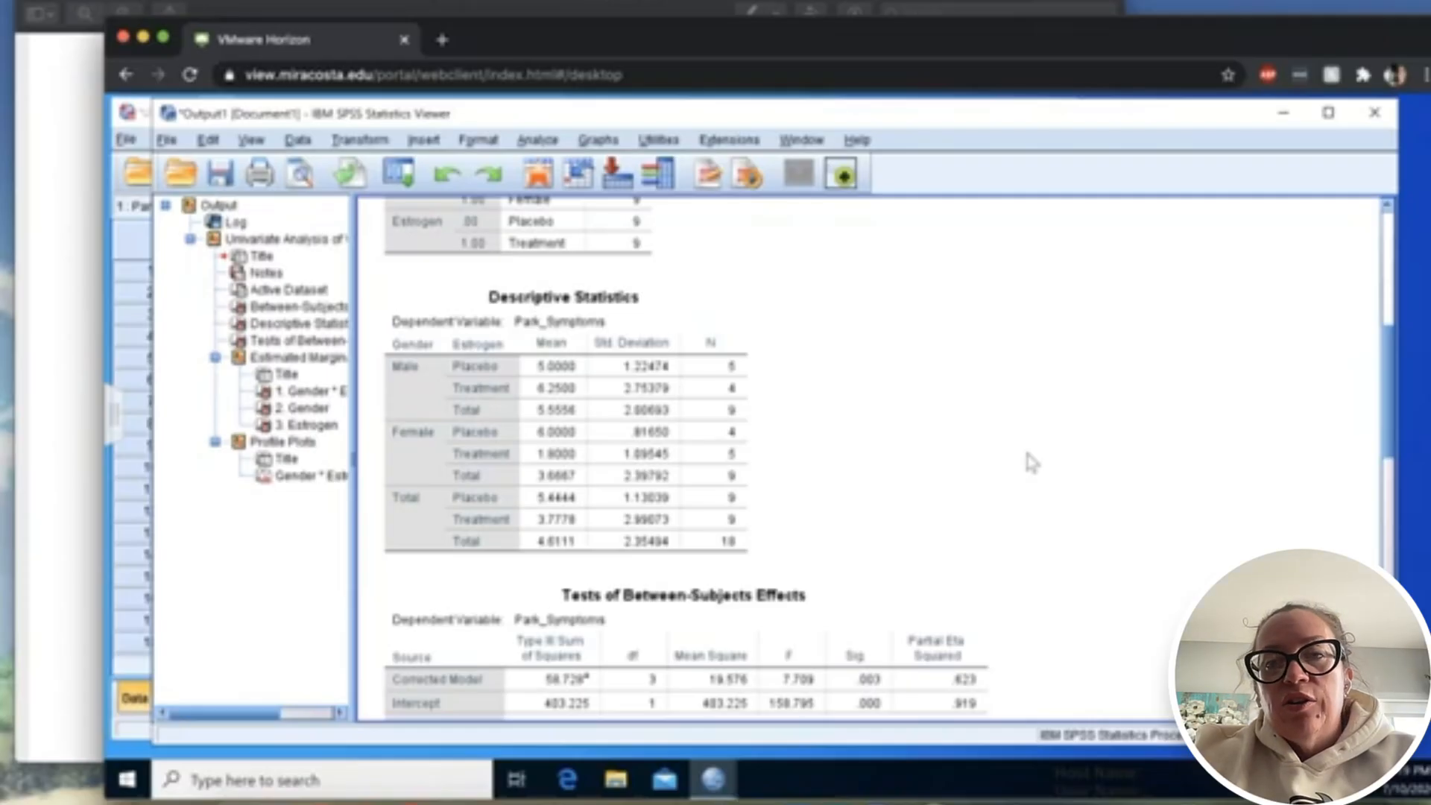
scroll(1028, 454, "down", 5)
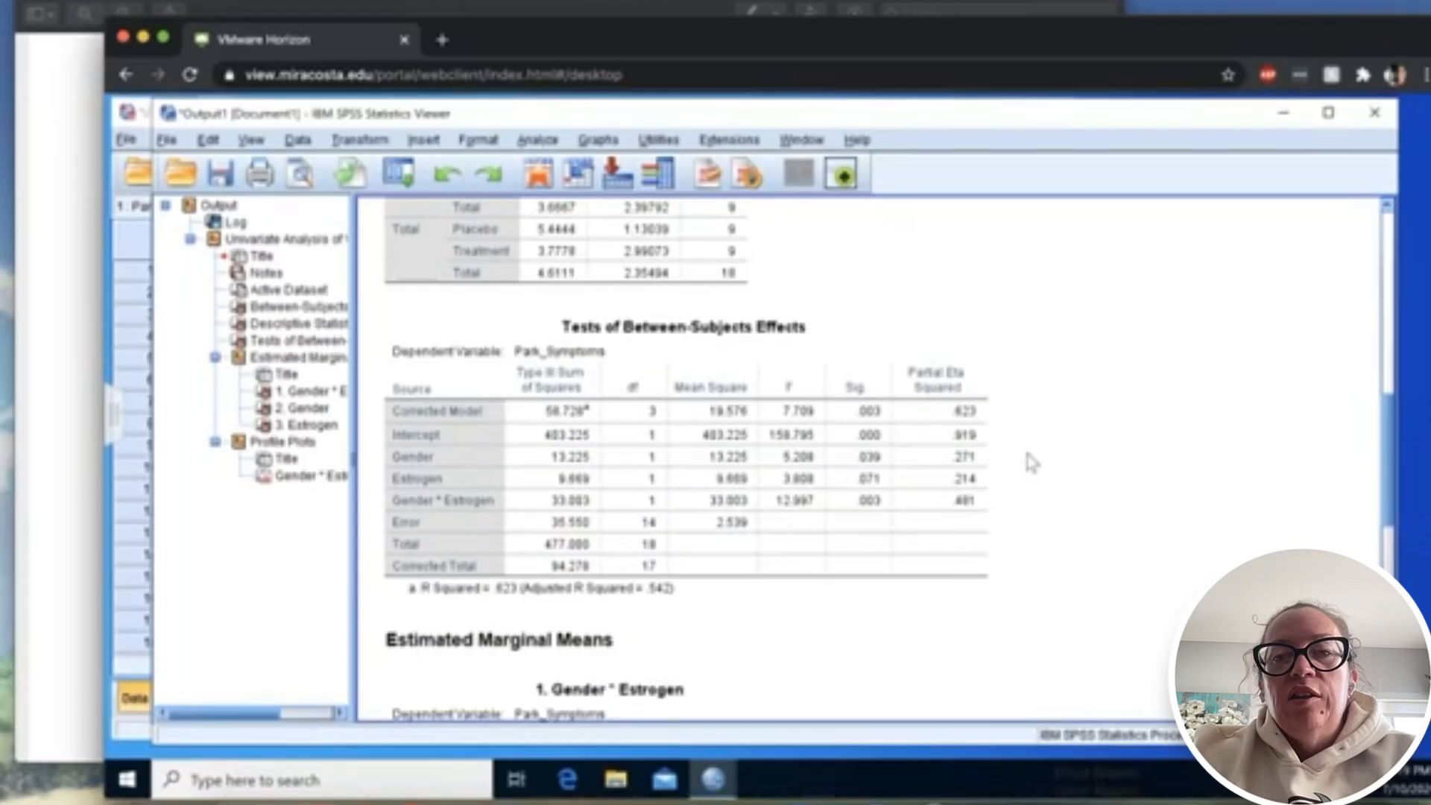
scroll(1029, 458, "down", 2)
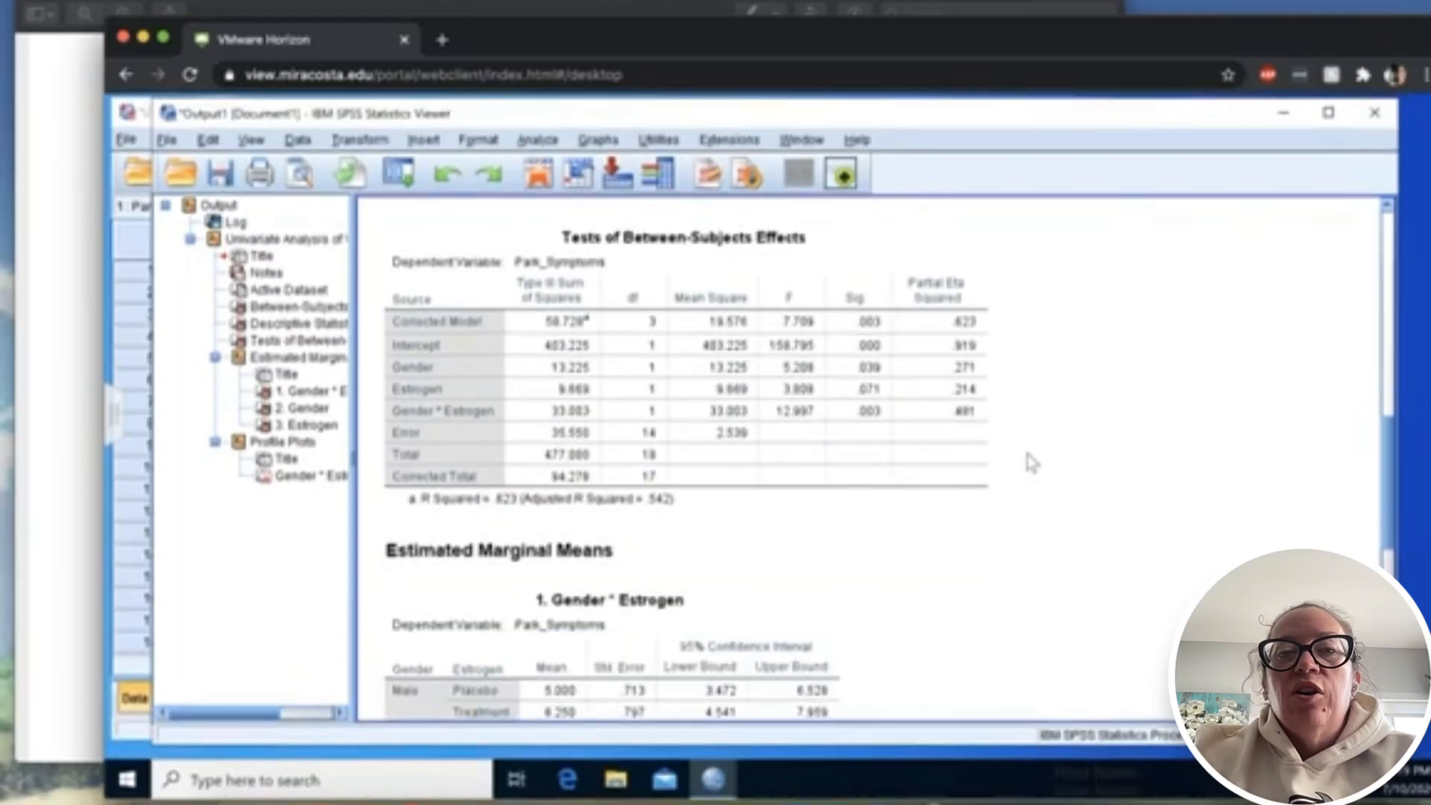
left_click(779, 408)
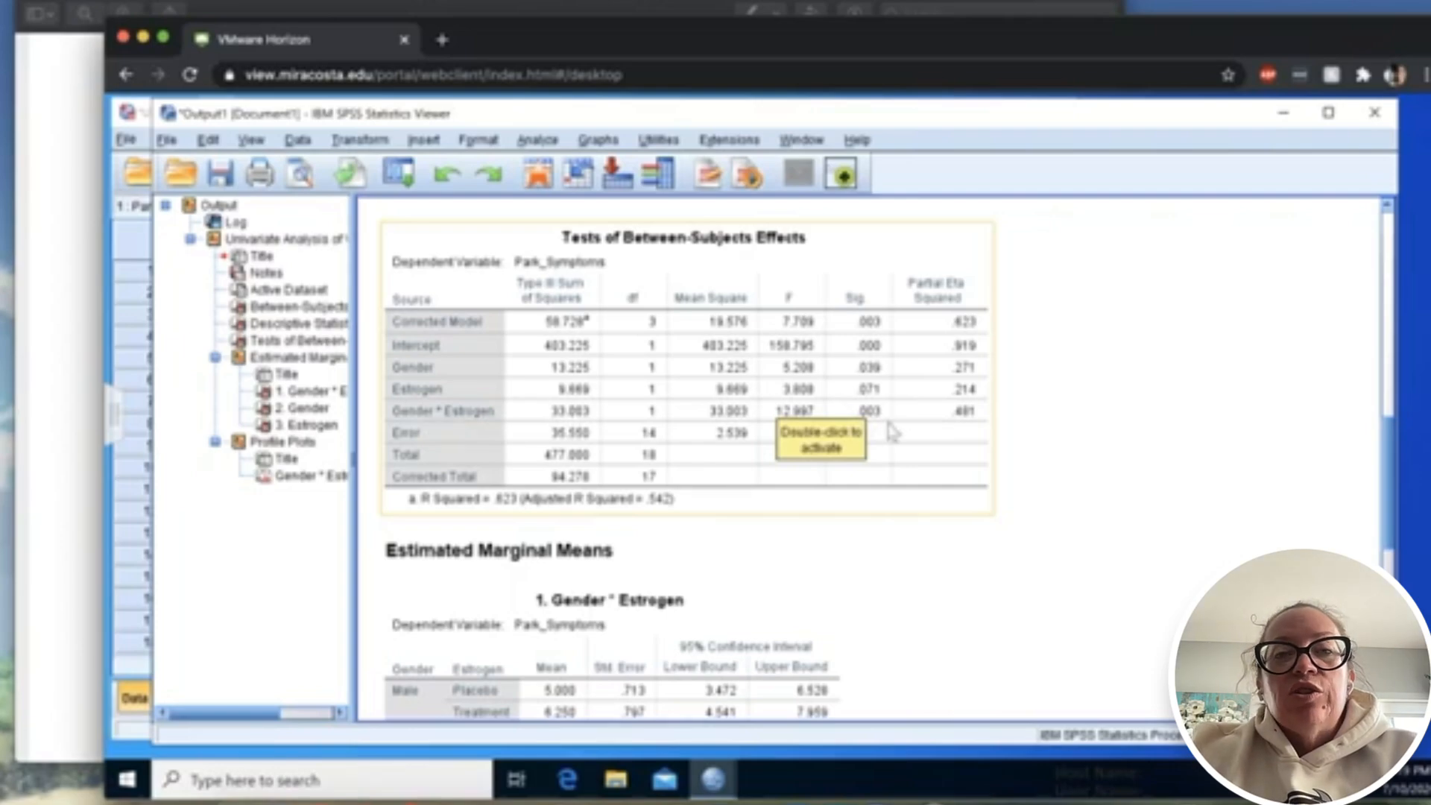
left_click(1090, 484)
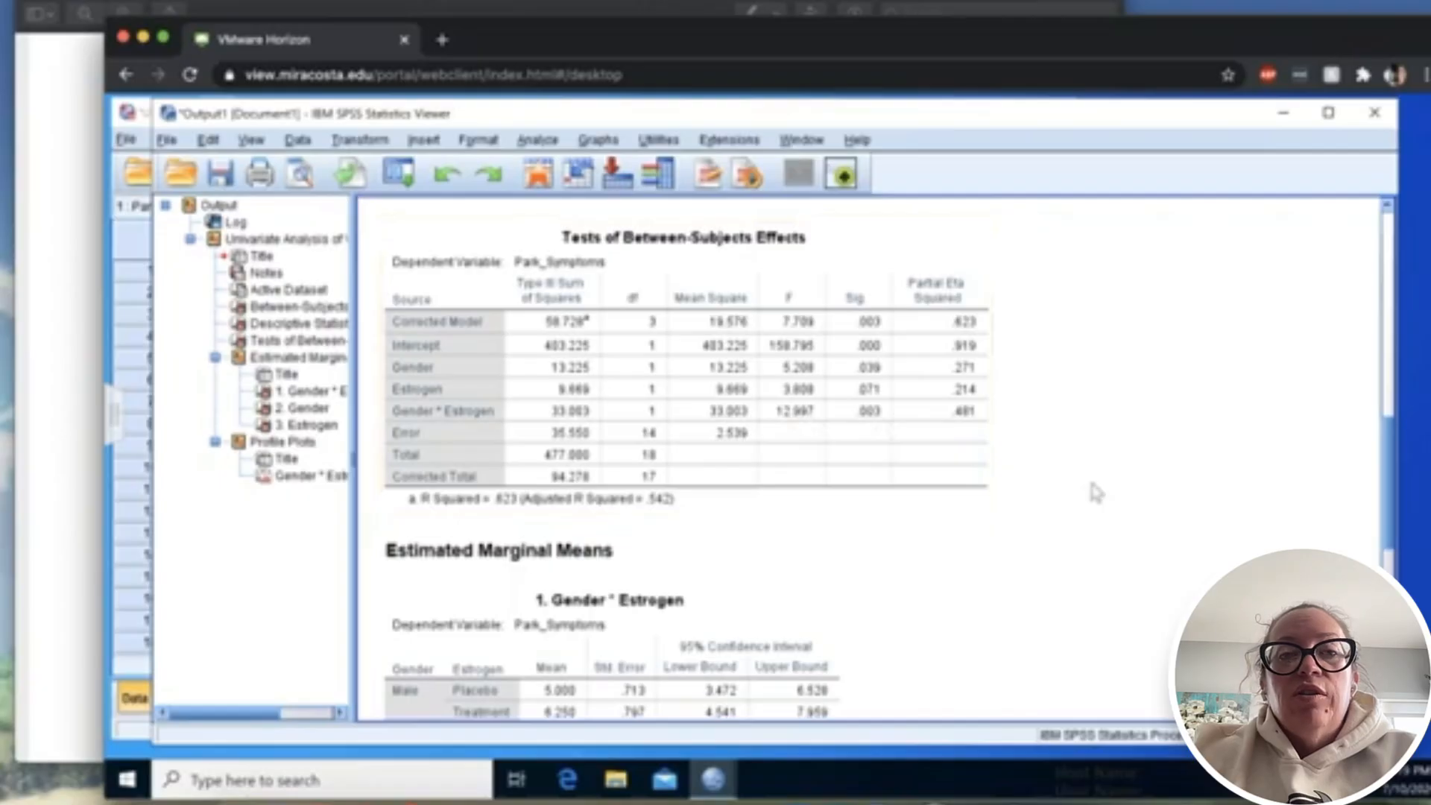
- Examine the estimated marginal means tables and the profile plot of Park_Symptoms by Gender and Estrogen
scroll(1094, 492, "down", 5)
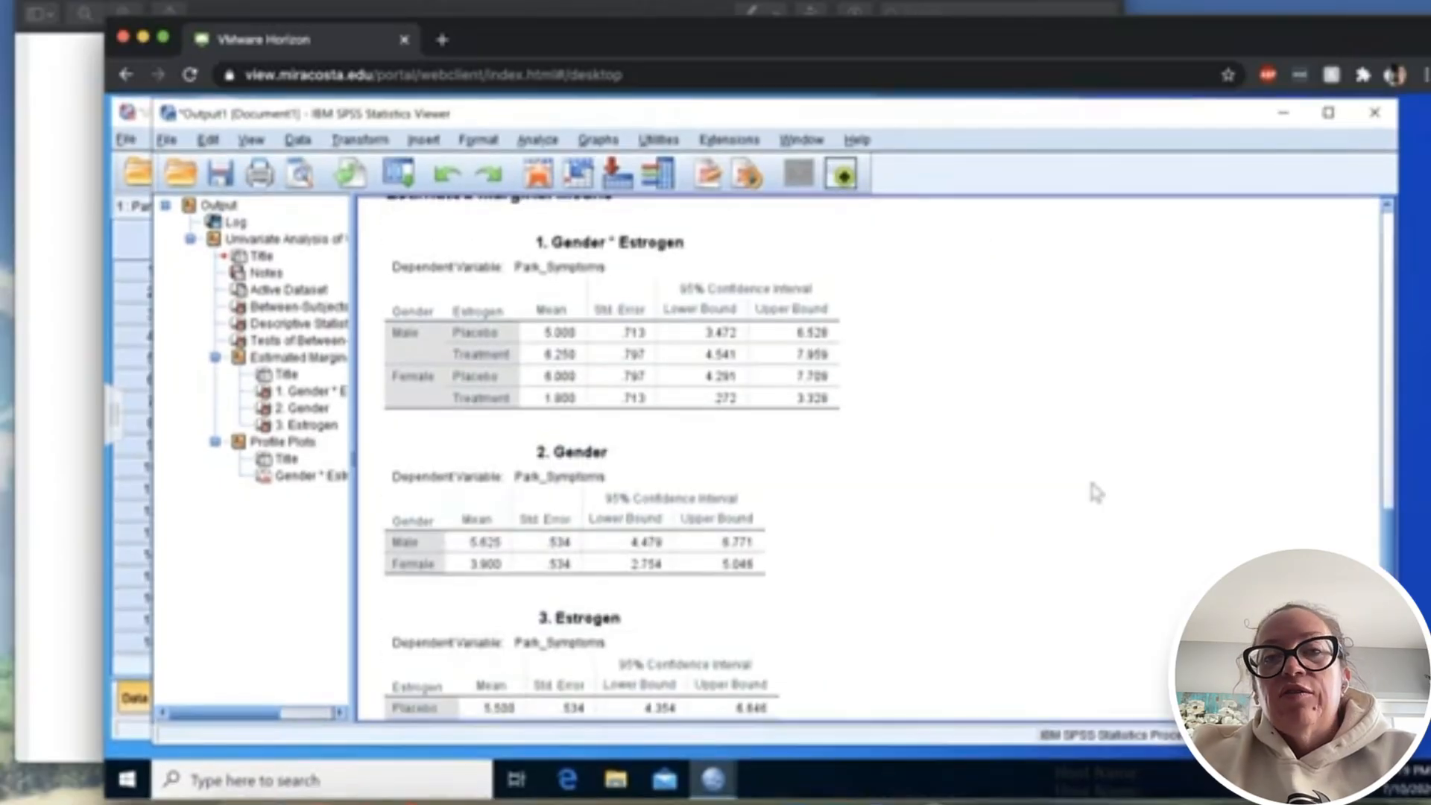
left_click(595, 375)
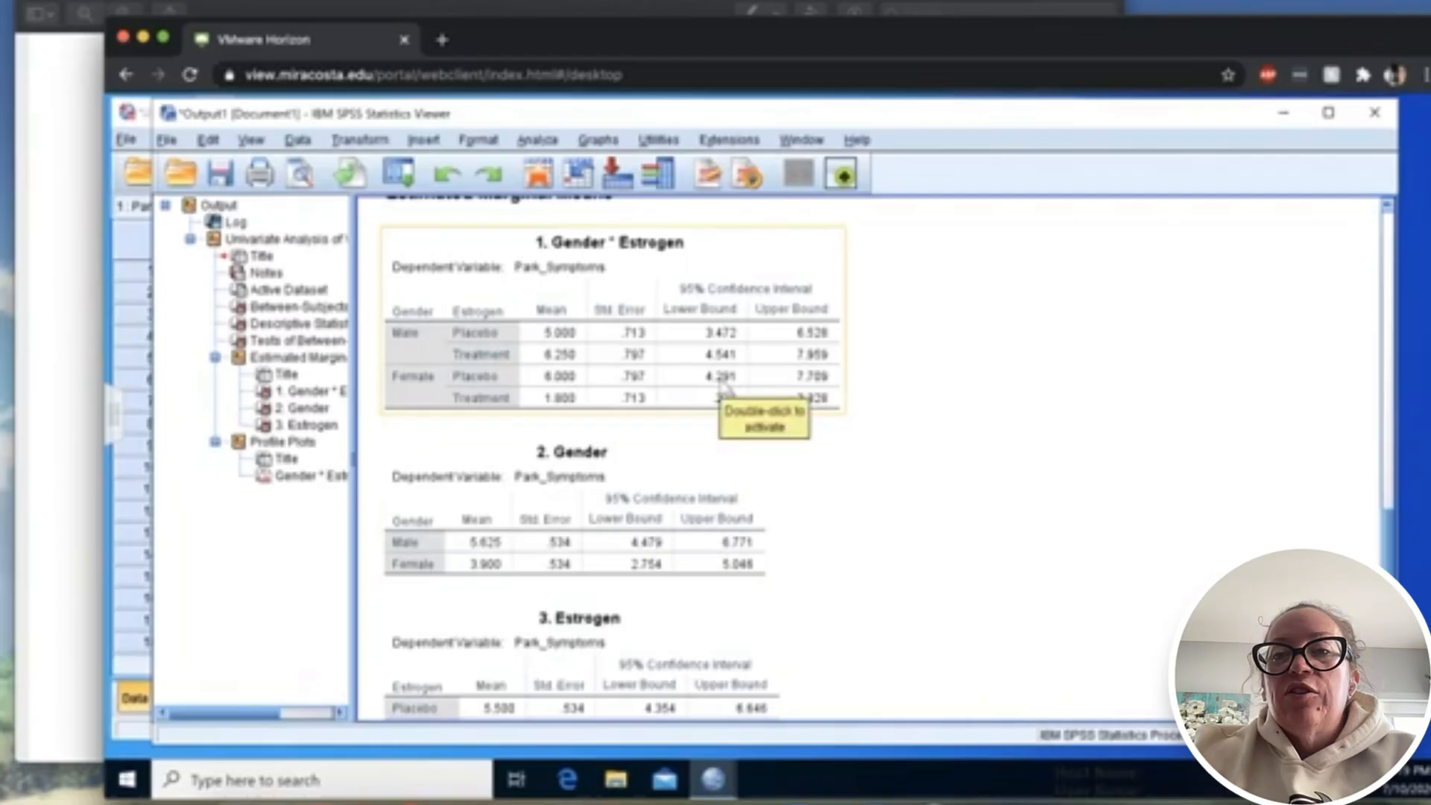
scroll(726, 389, "down", 3)
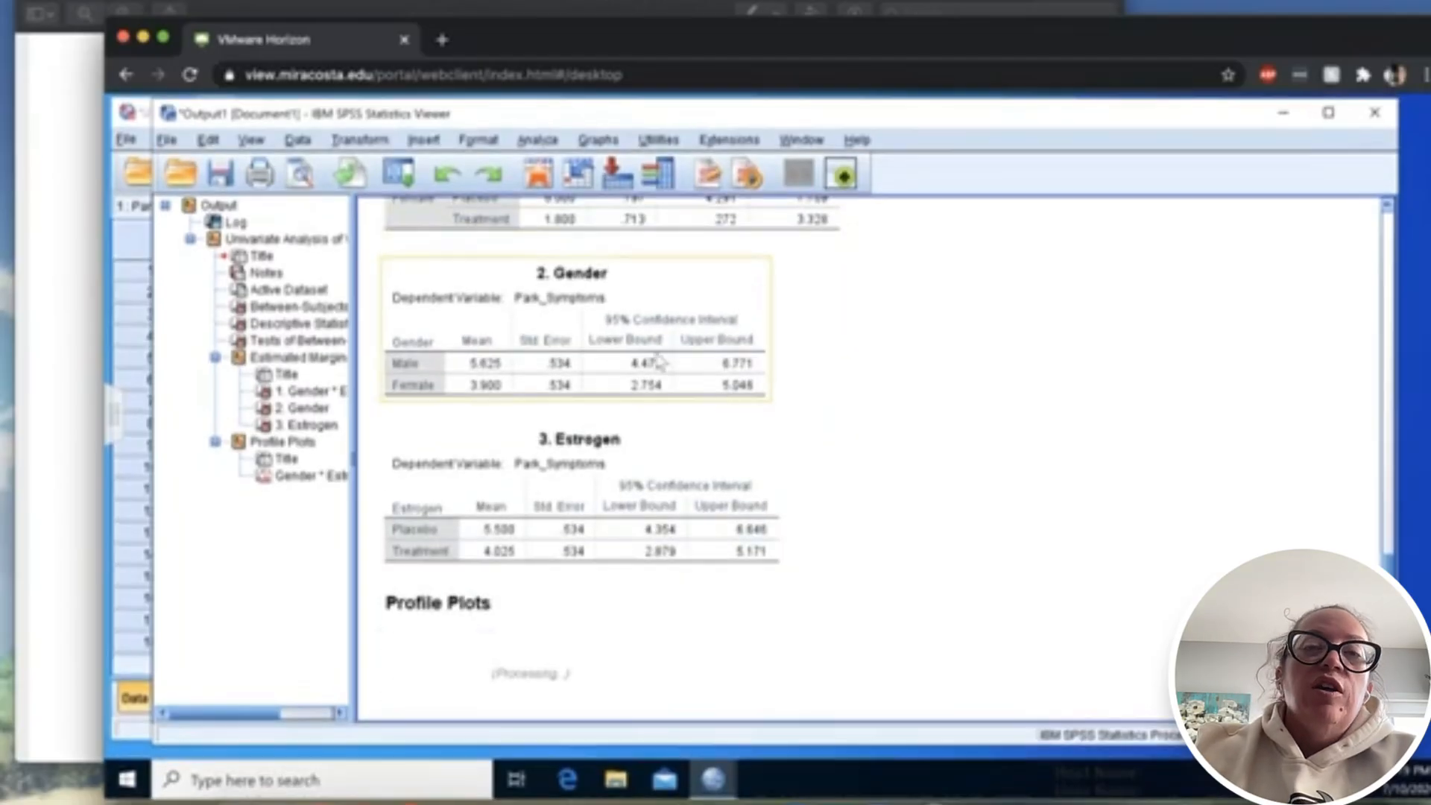
left_click(637, 507)
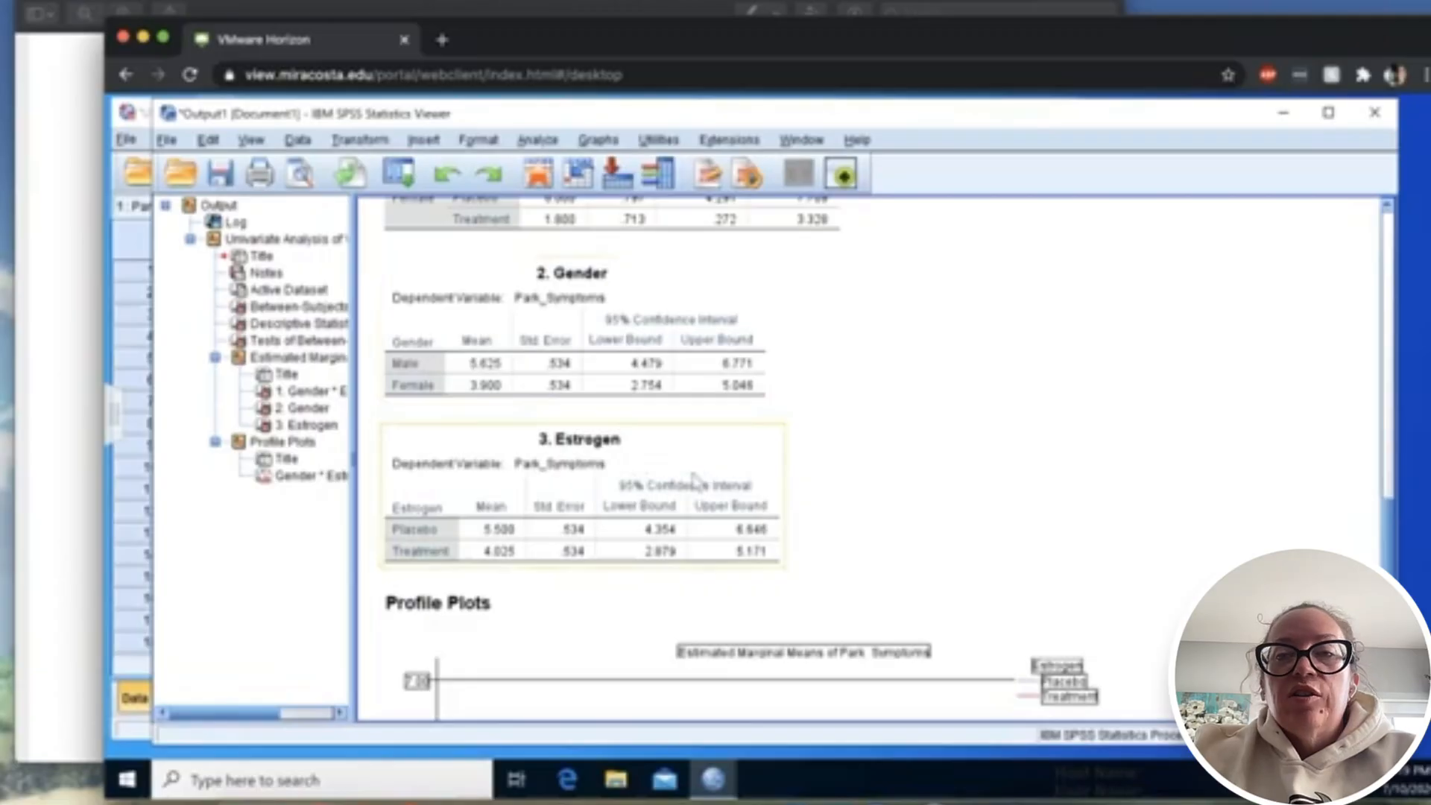
scroll(693, 479, "down", 8)
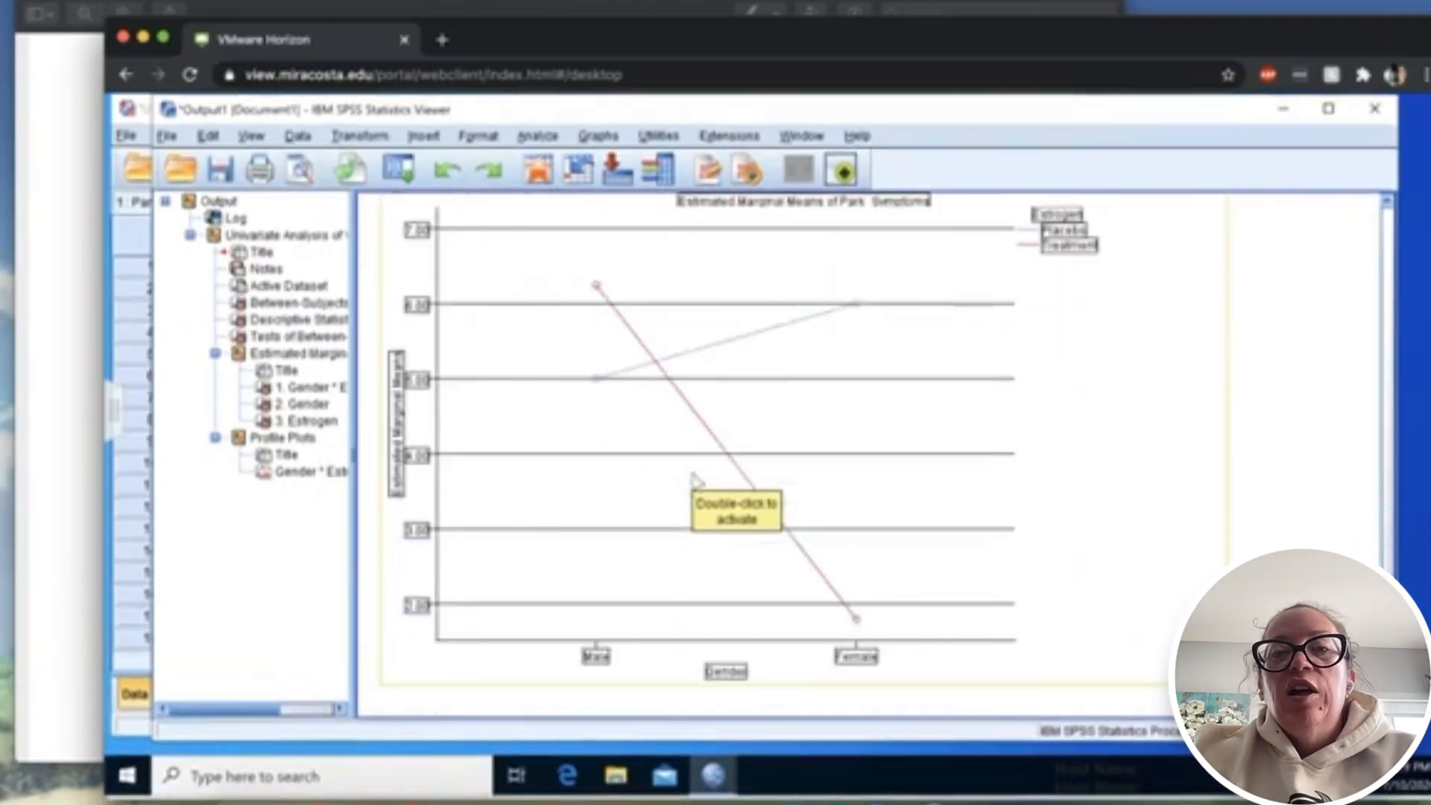
scroll(694, 479, "up", 3)
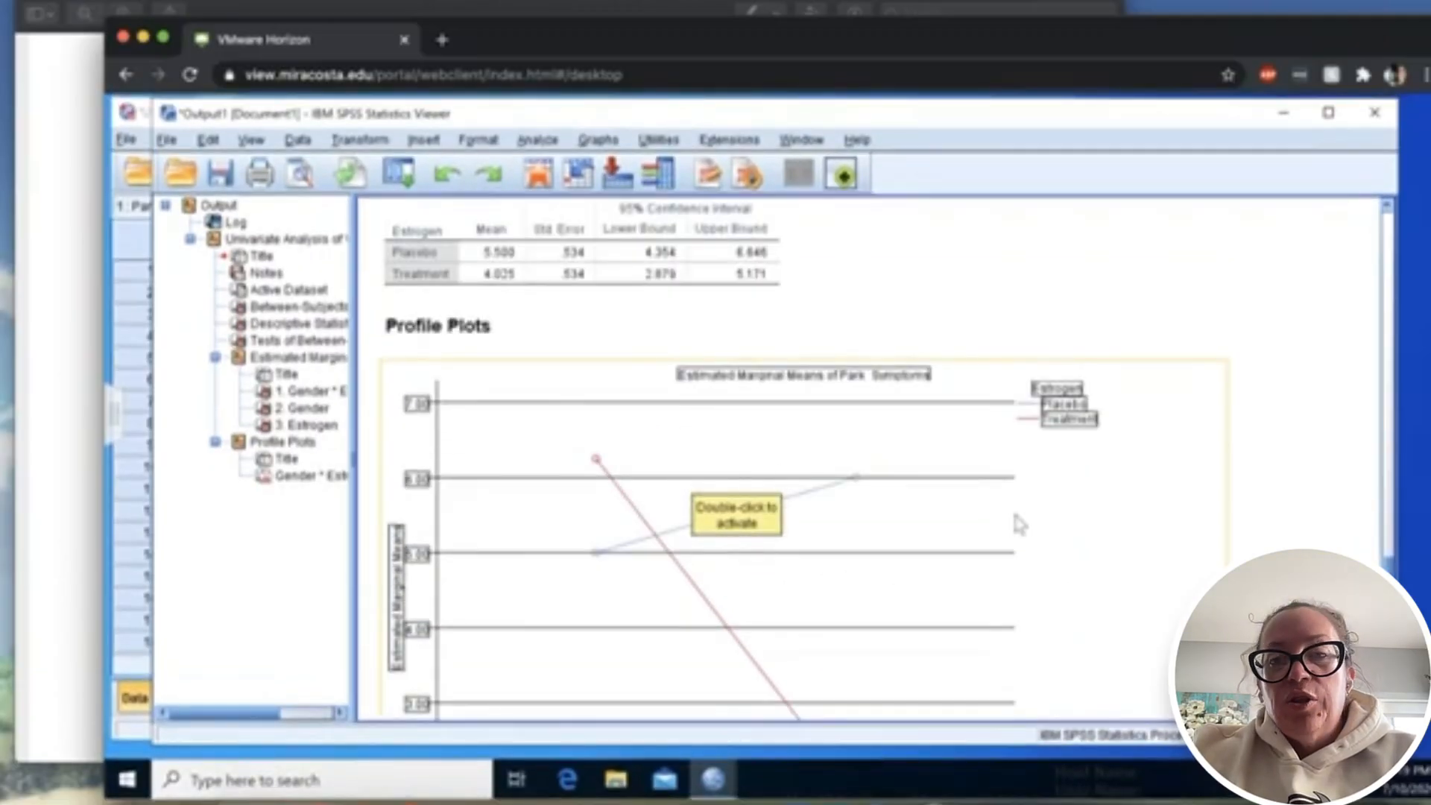
scroll(1016, 516, "down", 3)
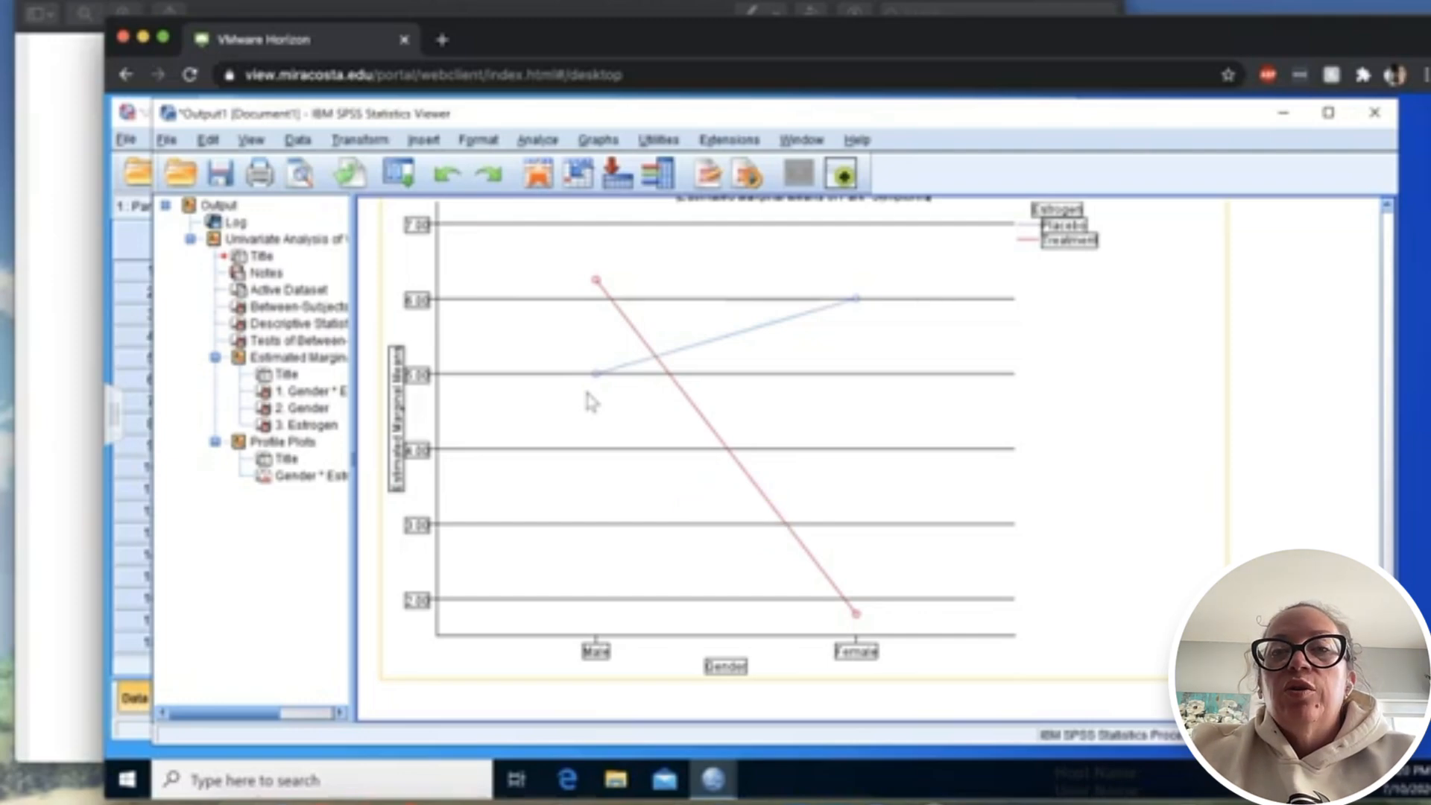
- Switch to the PDF guide and check the required output contents and the file naming instruction
left_click(68, 441)
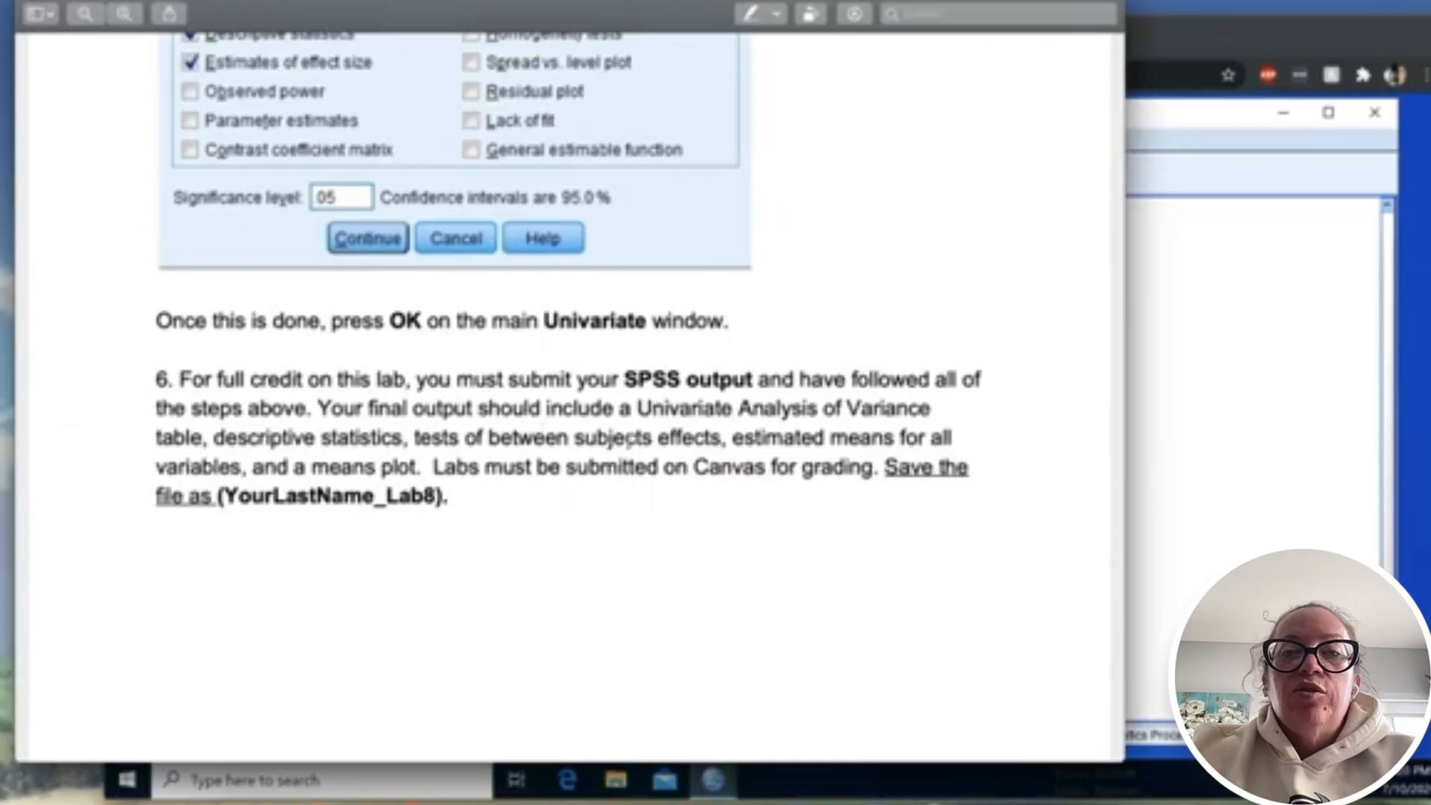